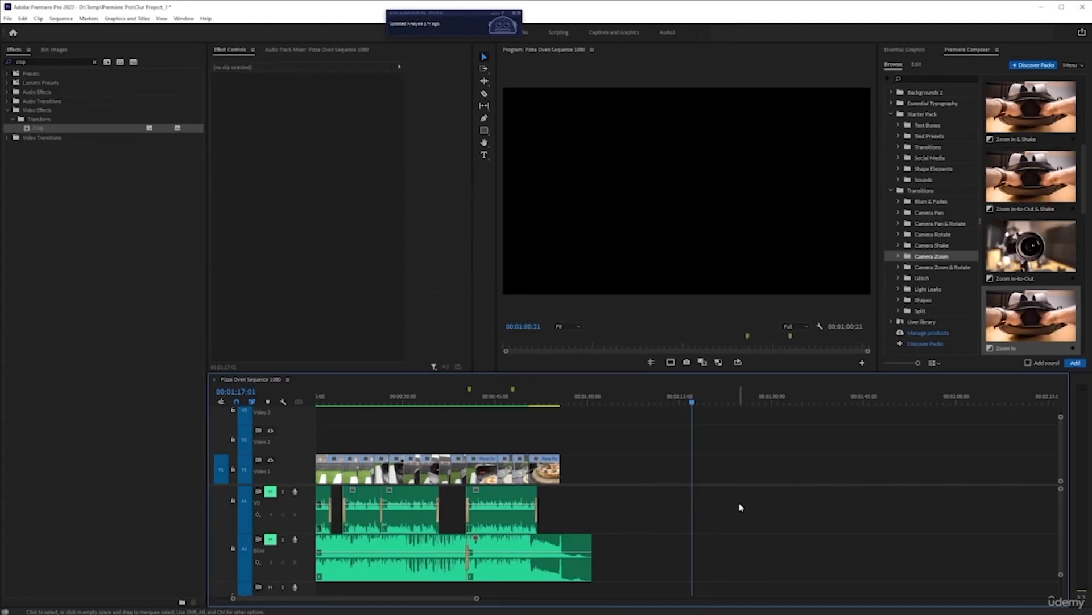
# Step: Review the pizza oven sequence from its start and browse the project panel and its Images bin
pyautogui.press('Home')
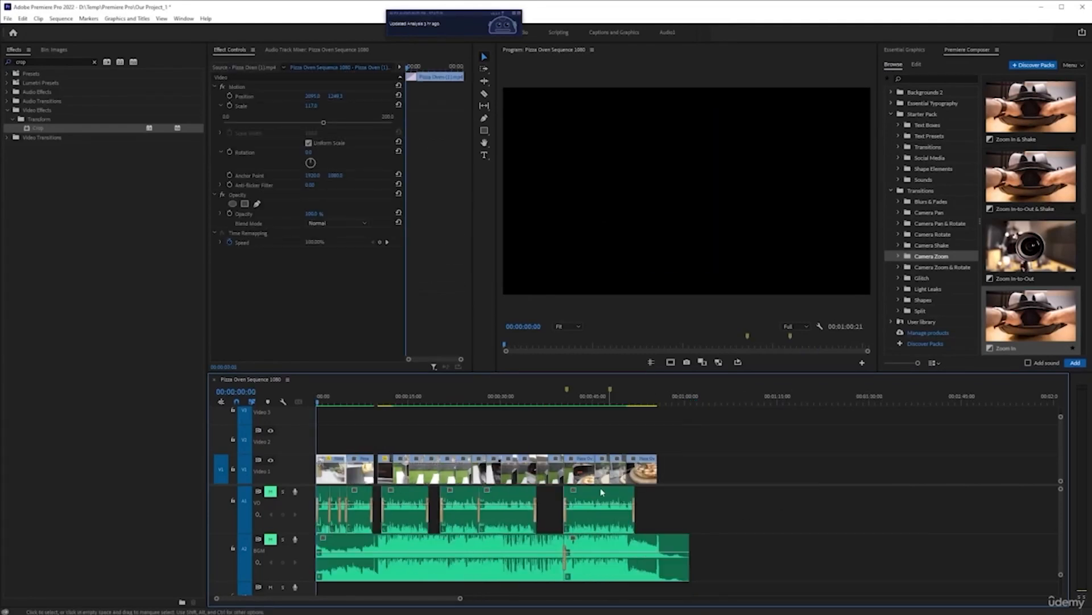
pyautogui.press('=')
pyautogui.press('=')
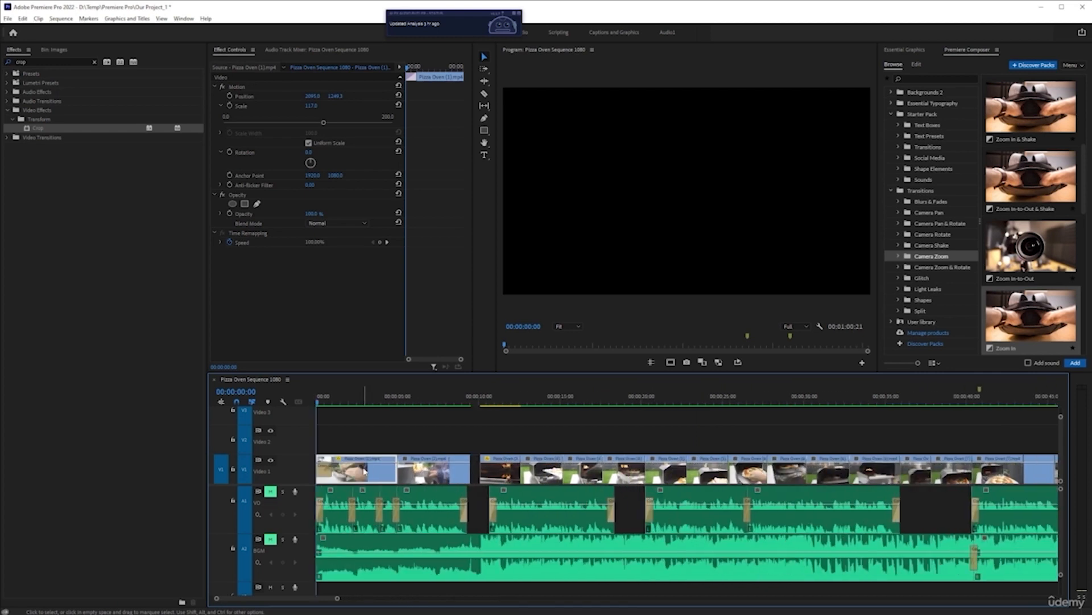
pyautogui.press('=')
pyautogui.click(389, 404)
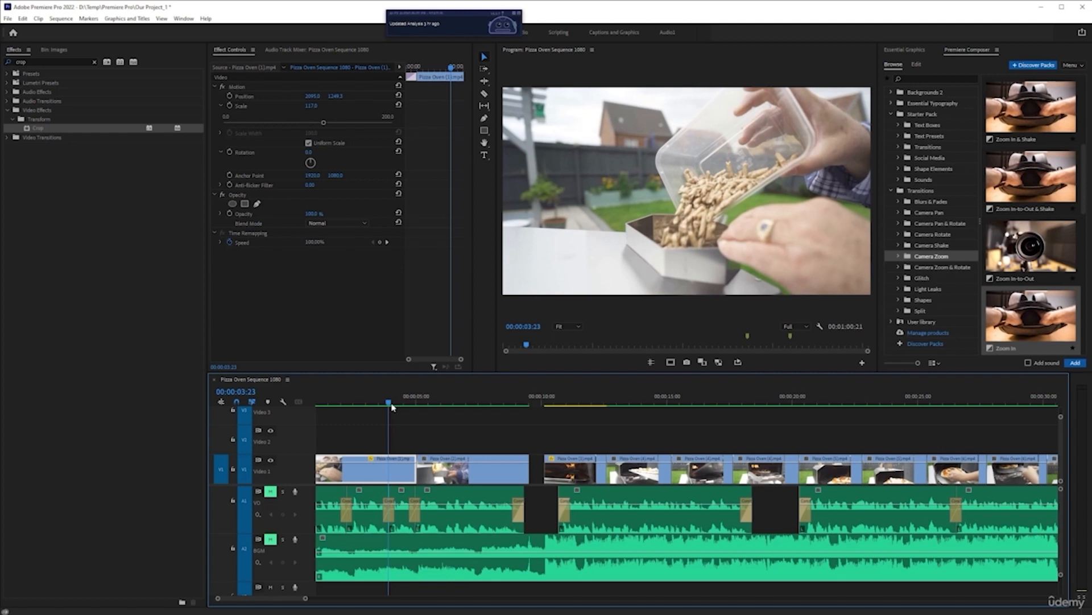
pyautogui.click(53, 50)
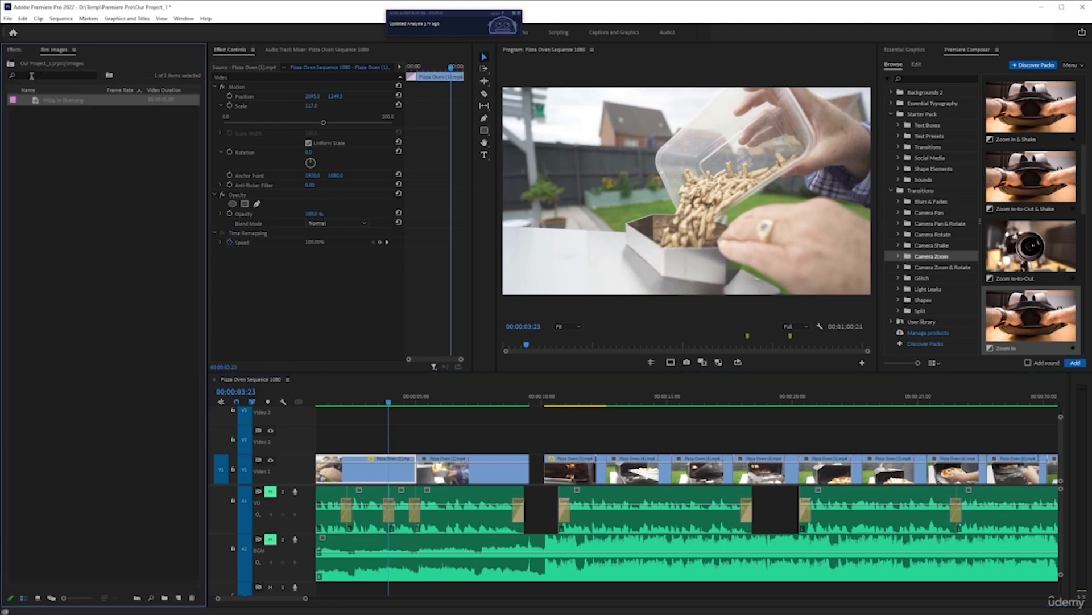
pyautogui.click(10, 63)
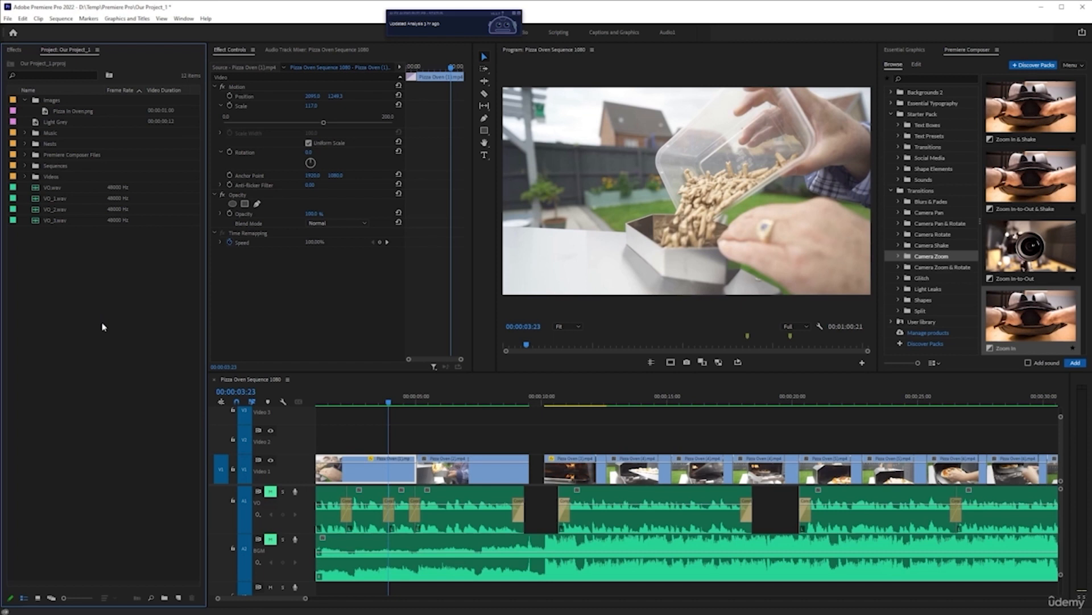
pyautogui.click(904, 50)
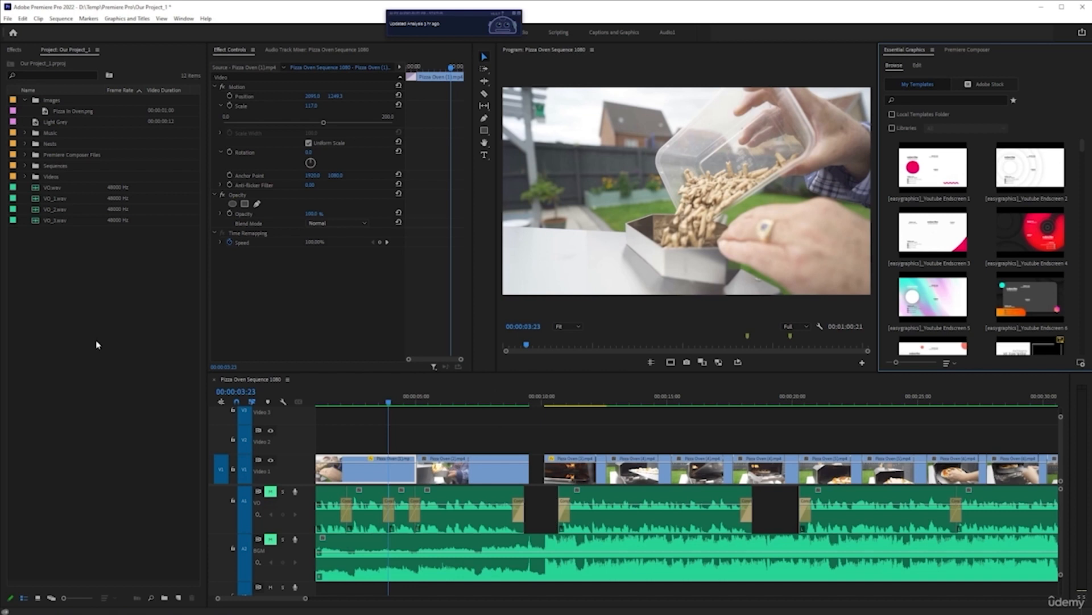
pyautogui.click(23, 100)
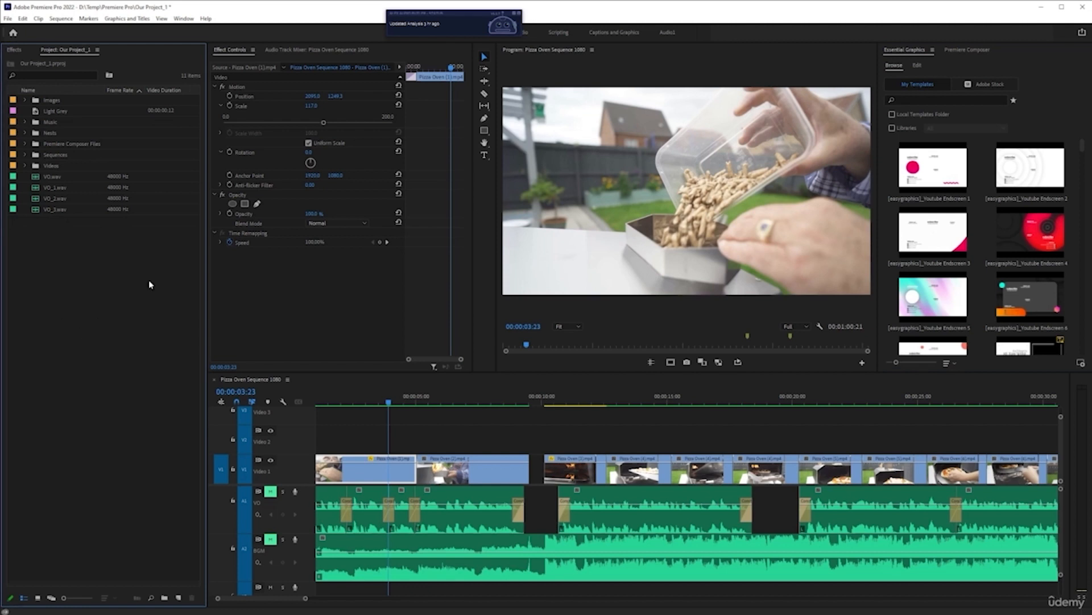
pyautogui.rightClick(120, 268)
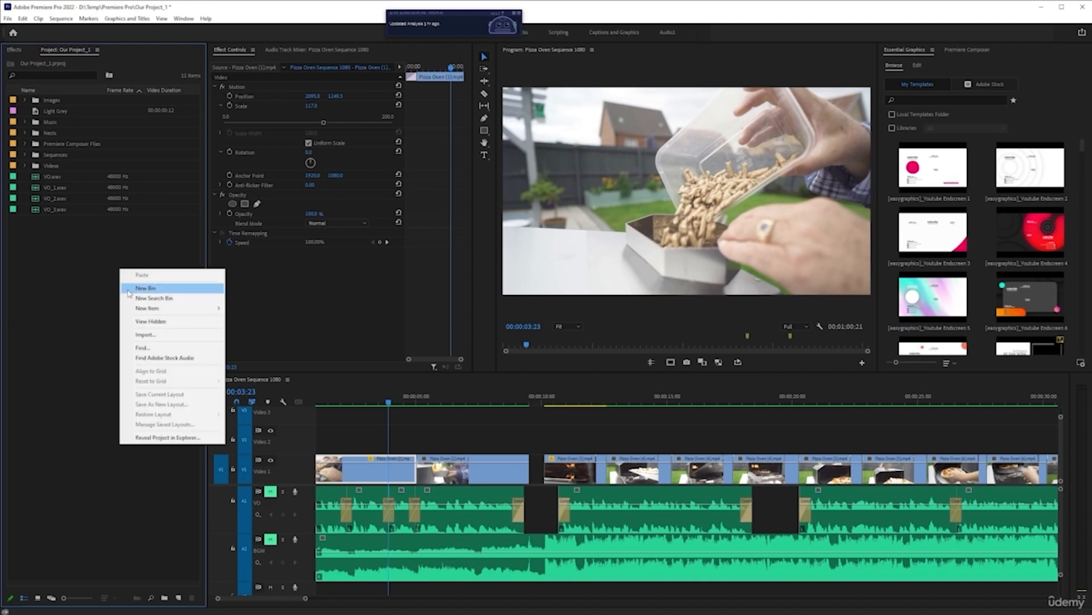
pyautogui.click(68, 231)
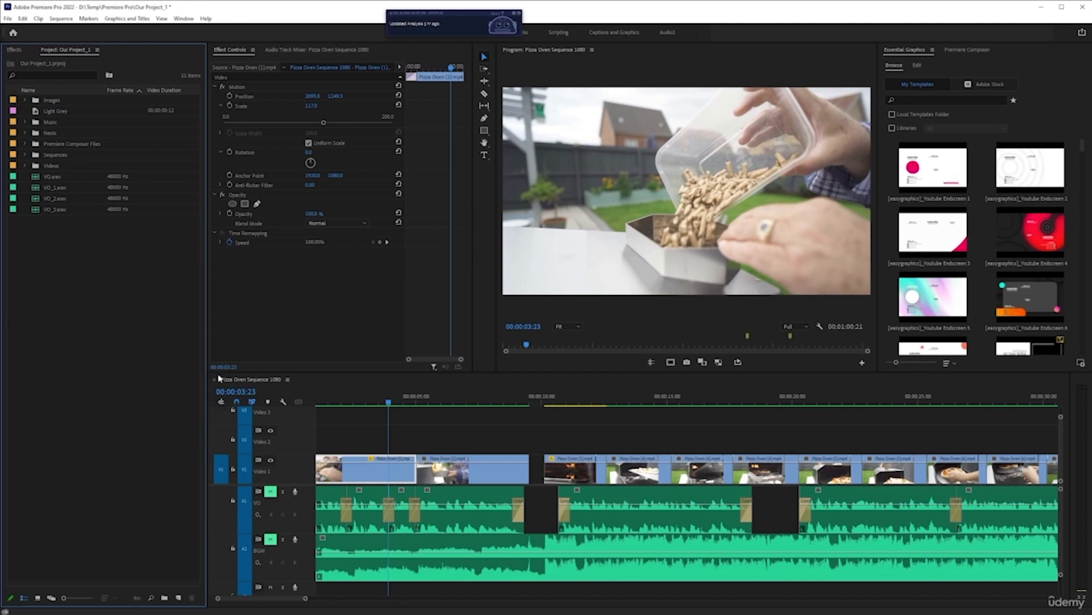
pyautogui.rightClick(105, 281)
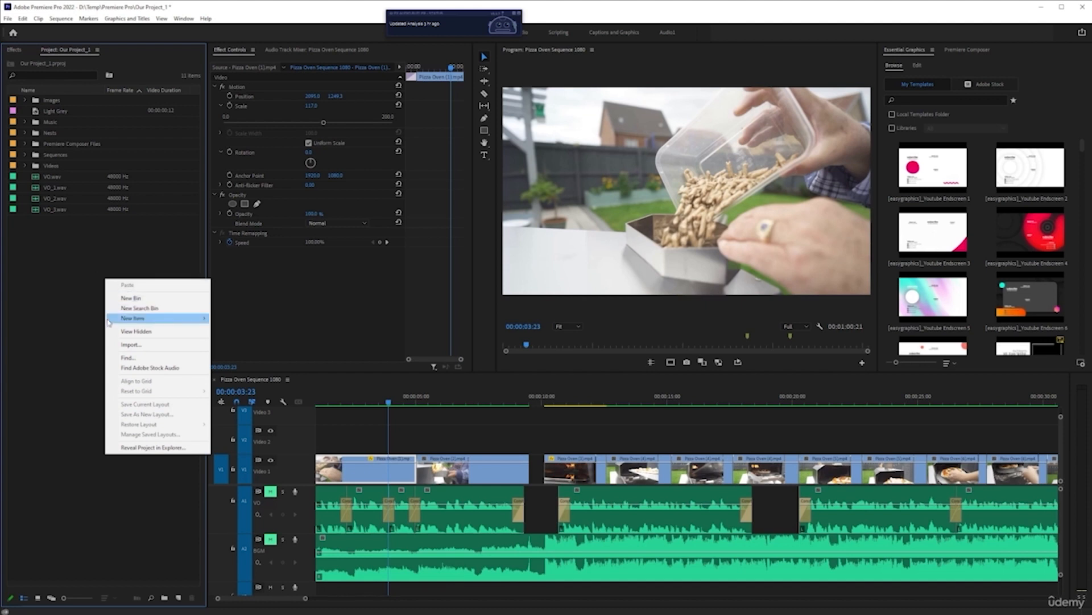
pyautogui.click(72, 305)
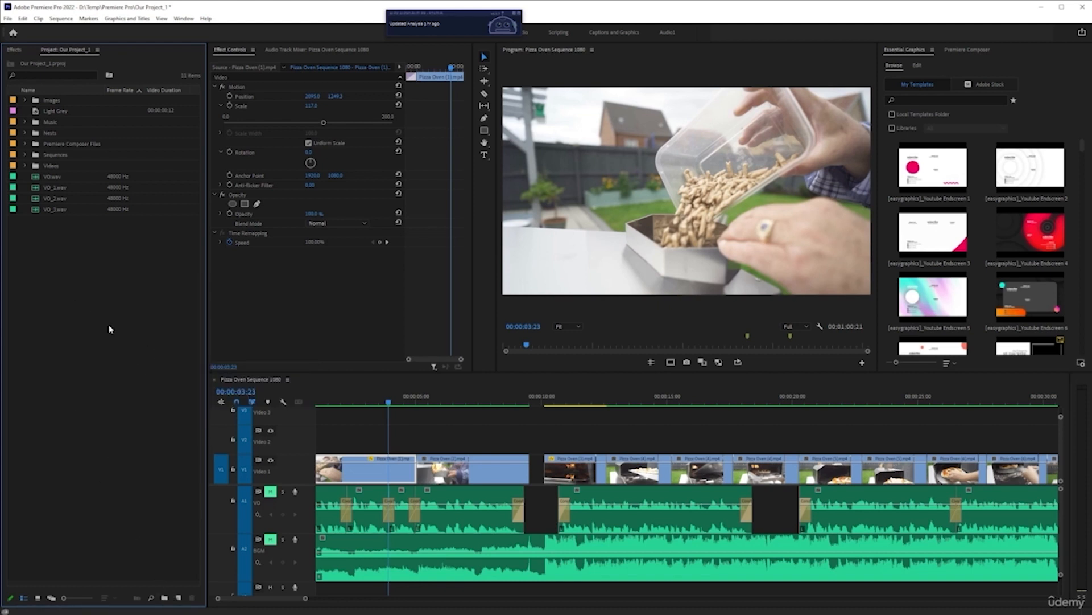
pyautogui.rightClick(106, 359)
pyautogui.click(70, 397)
pyautogui.click(178, 598)
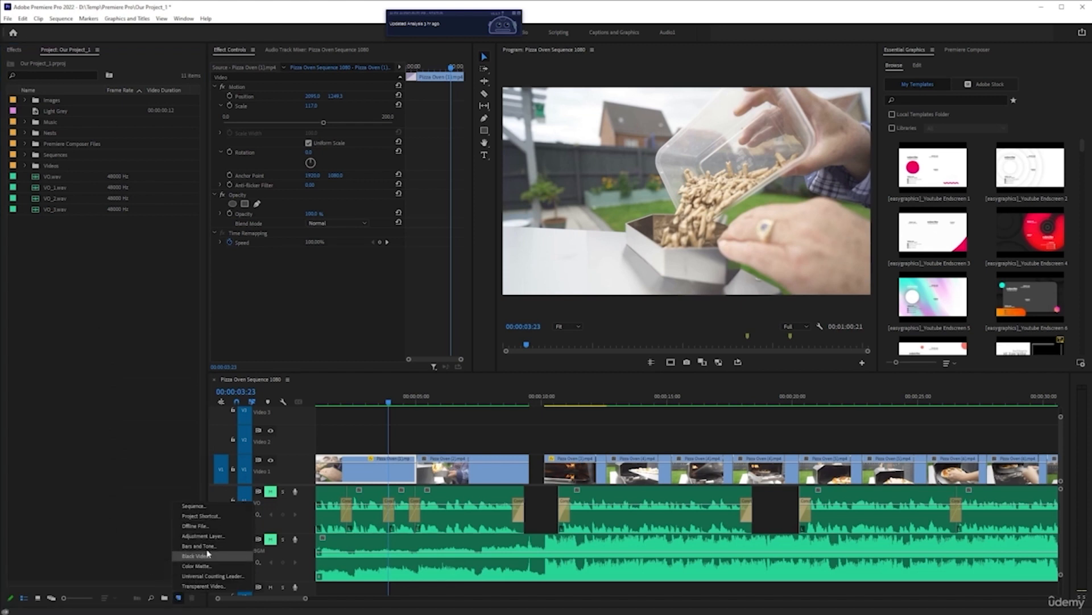
pyautogui.click(137, 335)
# Step: Create a new adjustment layer in the project panel at 1920 x 1080, 25.00 fps, Square Pixels
pyautogui.rightClick(124, 279)
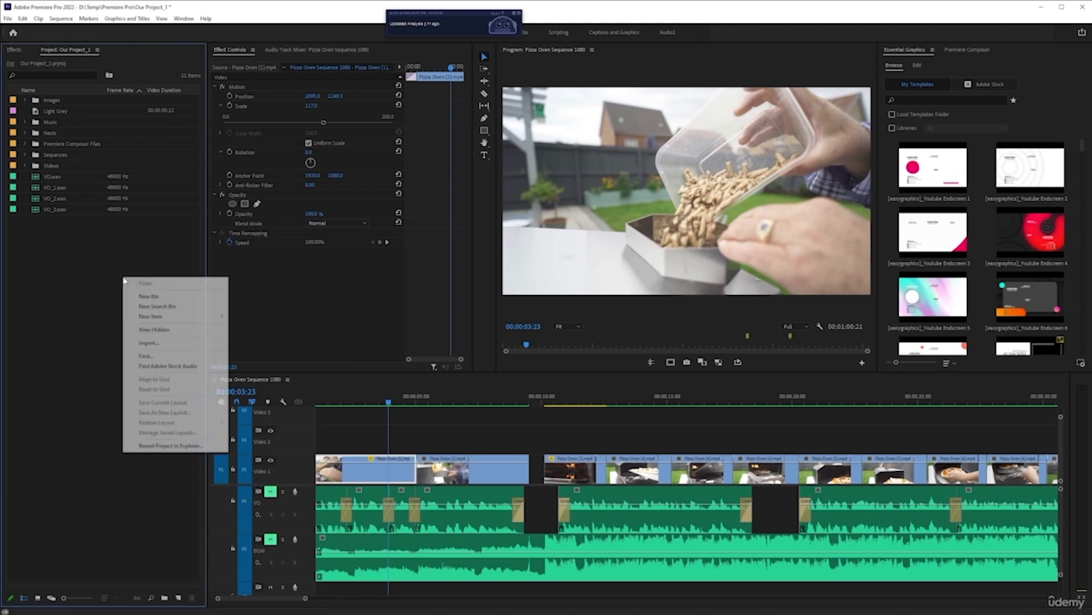
pyautogui.moveTo(170, 318)
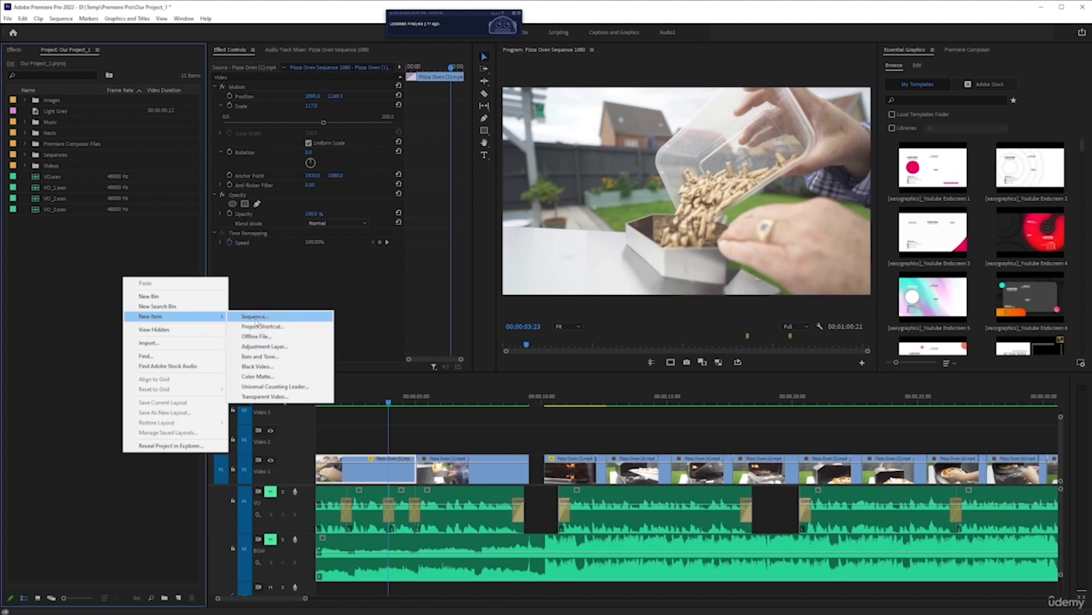
pyautogui.click(296, 347)
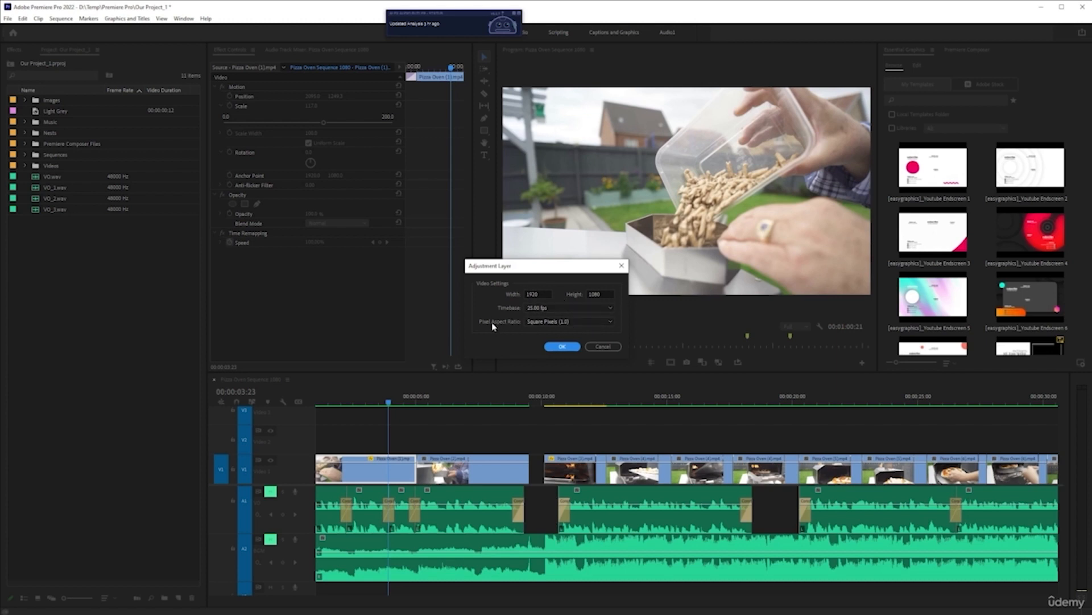
pyautogui.click(554, 320)
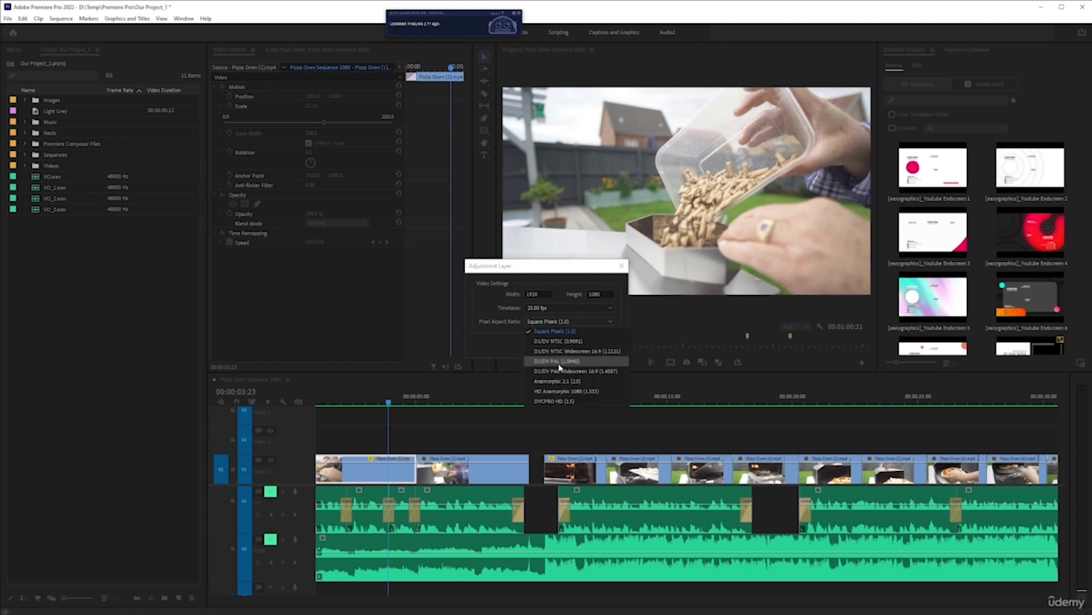
pyautogui.click(506, 316)
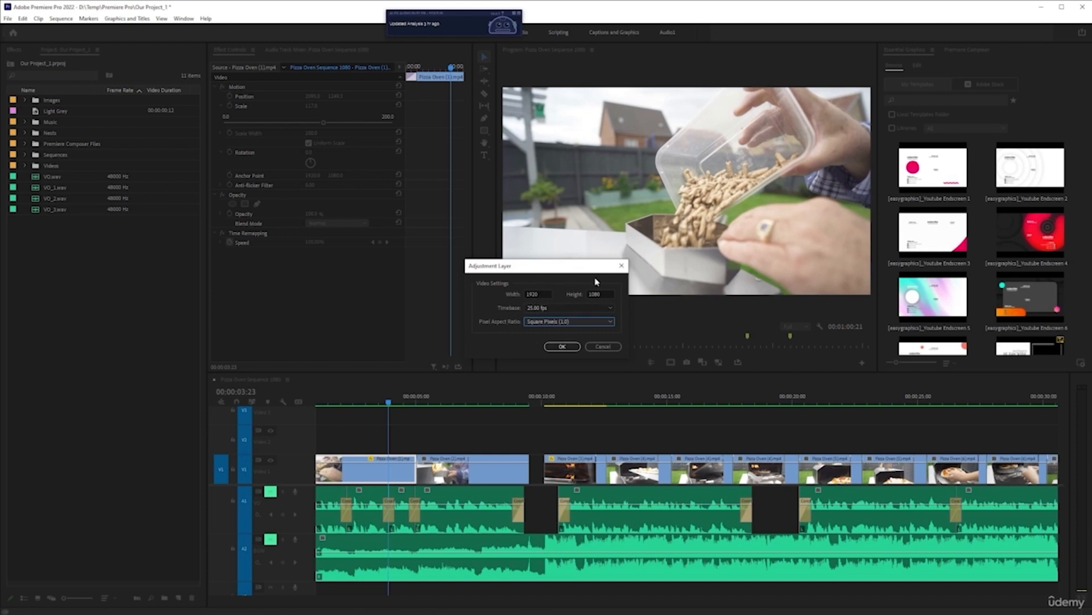
pyautogui.click(574, 347)
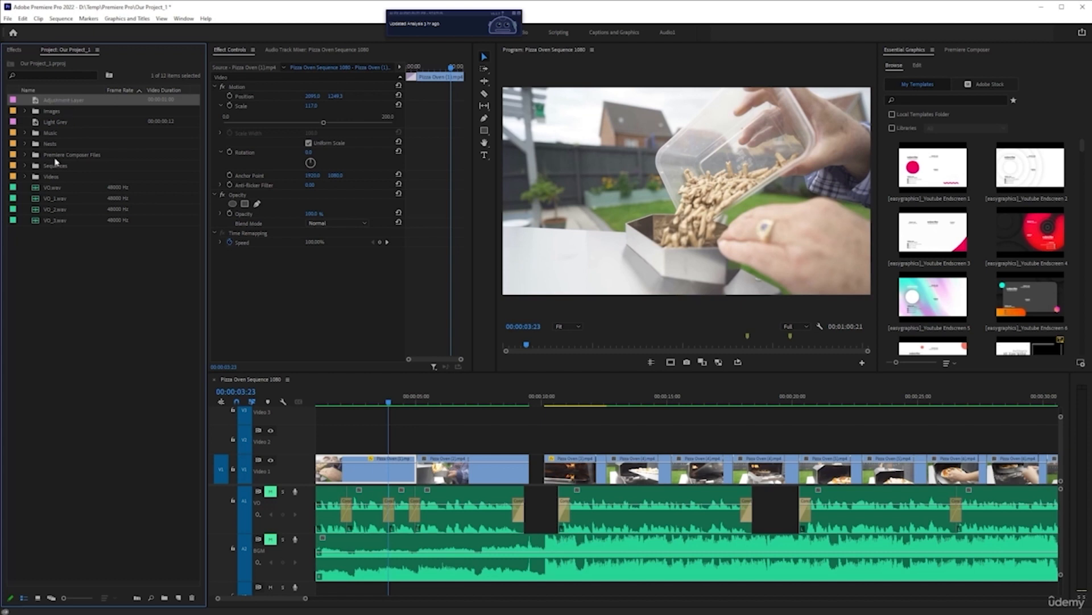
pyautogui.click(63, 272)
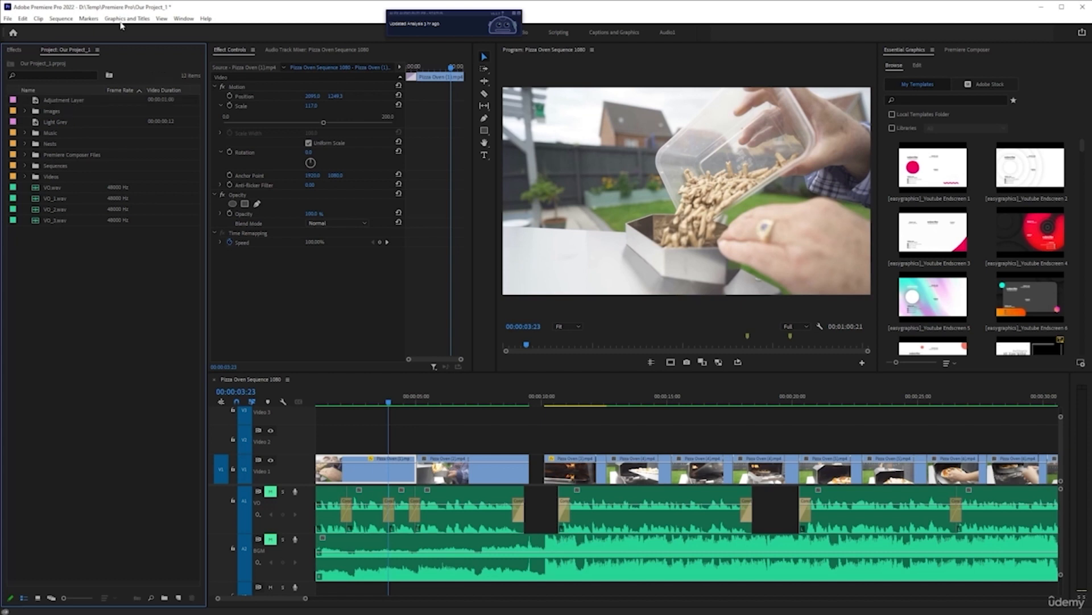
pyautogui.click(69, 101)
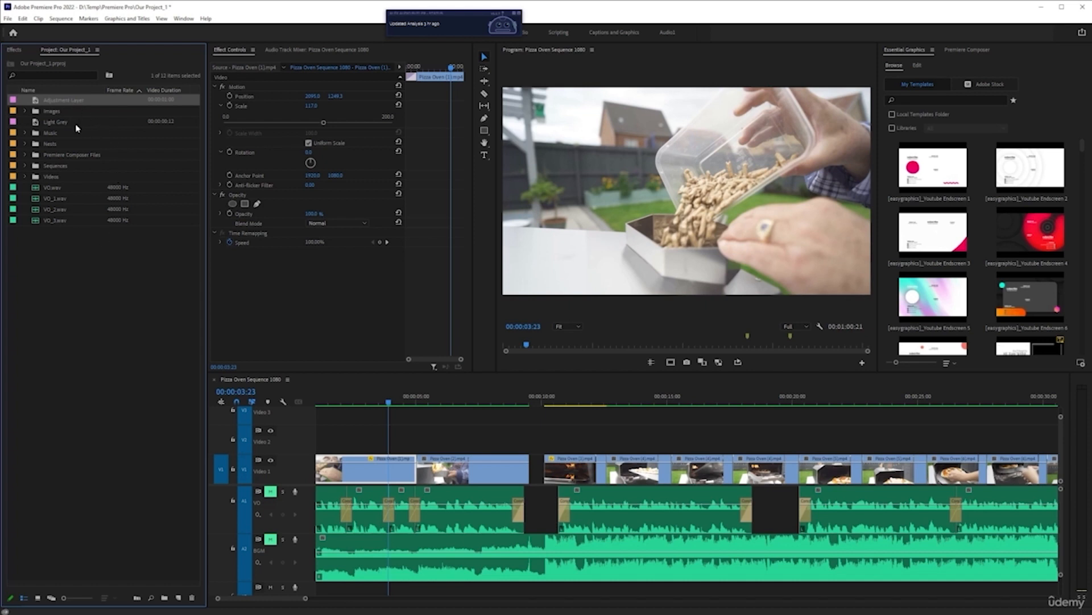
pyautogui.doubleClick(48, 112)
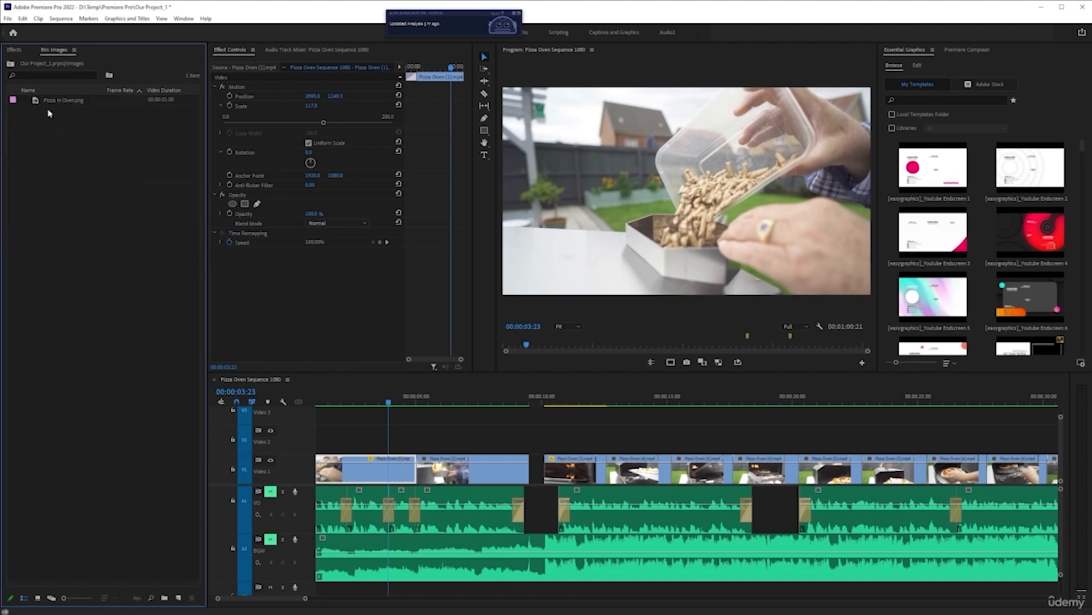
pyautogui.moveTo(66, 109); pyautogui.dragTo(449, 426)
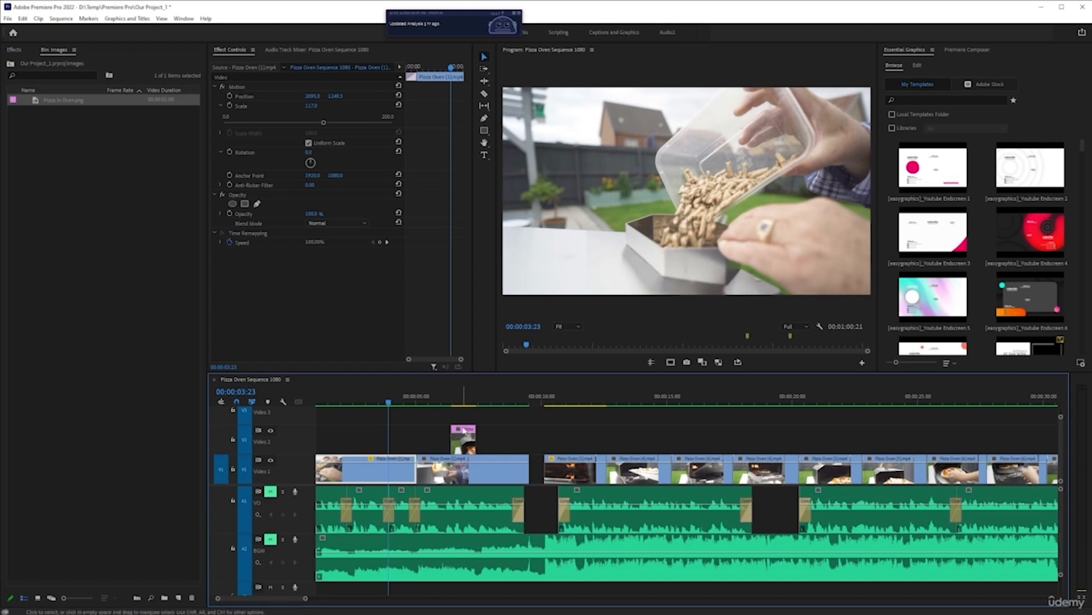
pyautogui.click(463, 439)
pyautogui.hotkey('ctrl', 'x')
# Step: Place the adjustment layer on Video 2 above the first long clip, around the 5-second mark
pyautogui.click(11, 64)
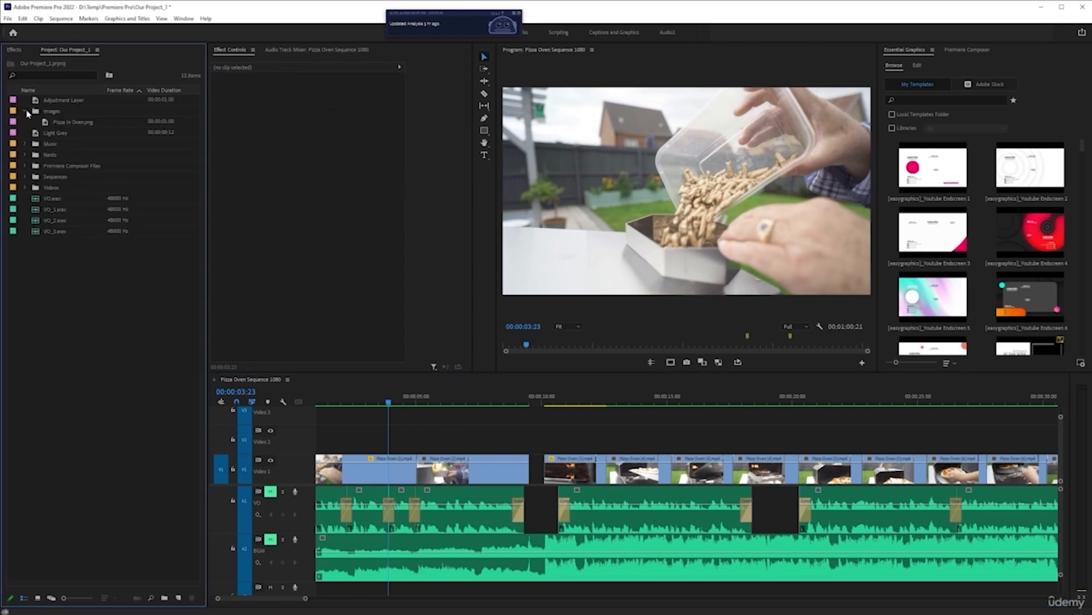
pyautogui.click(25, 111)
pyautogui.moveTo(57, 101); pyautogui.dragTo(454, 428)
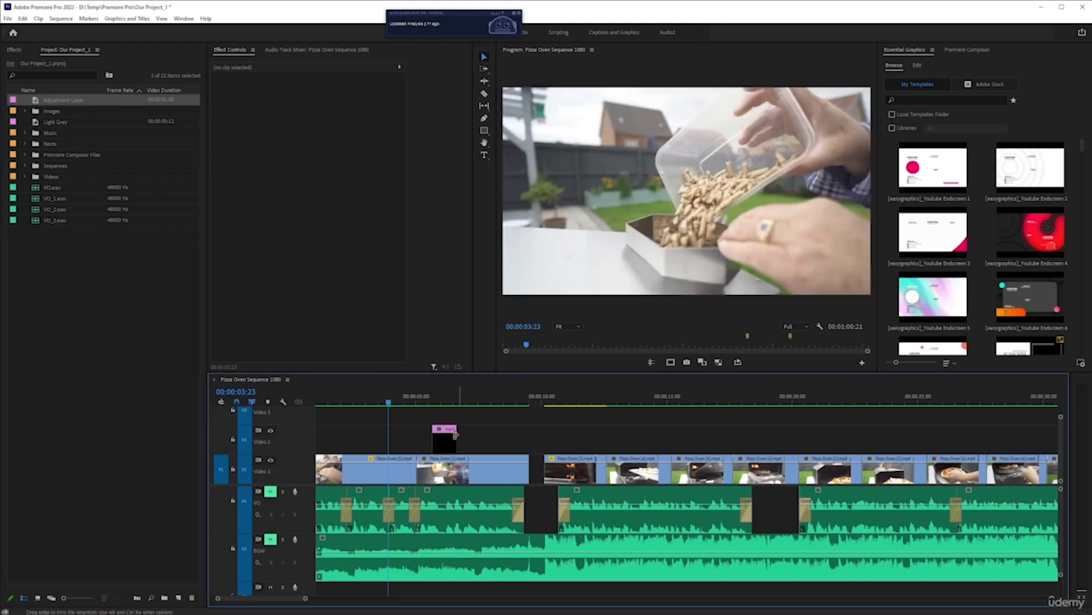
pyautogui.scroll(2, 409, 442)
pyautogui.scroll(1, 410, 441)
pyautogui.scroll(1, 415, 442)
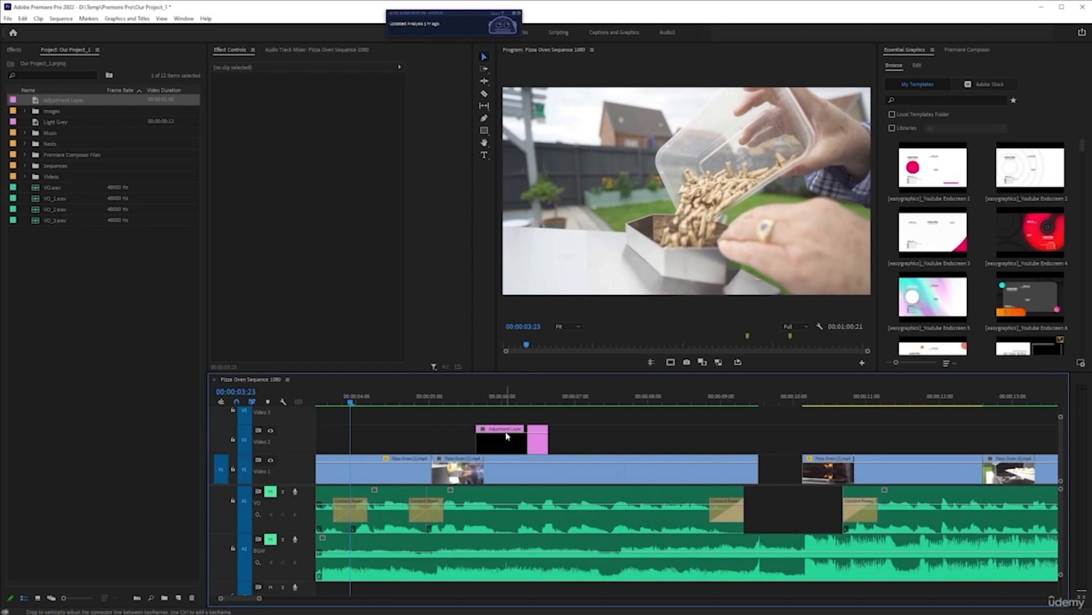
pyautogui.click(507, 395)
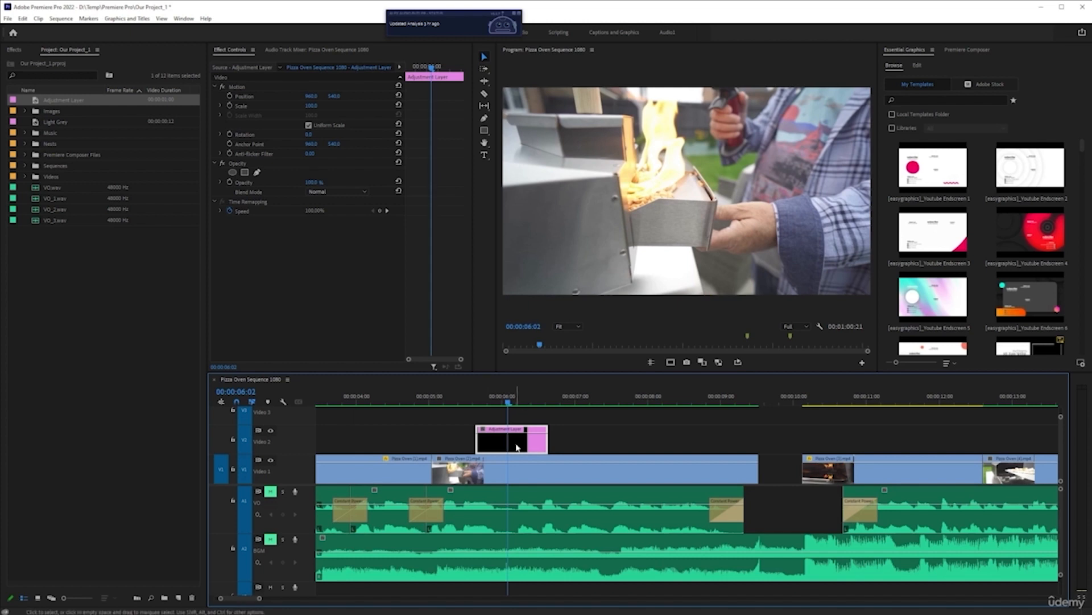
pyautogui.press('Delete')
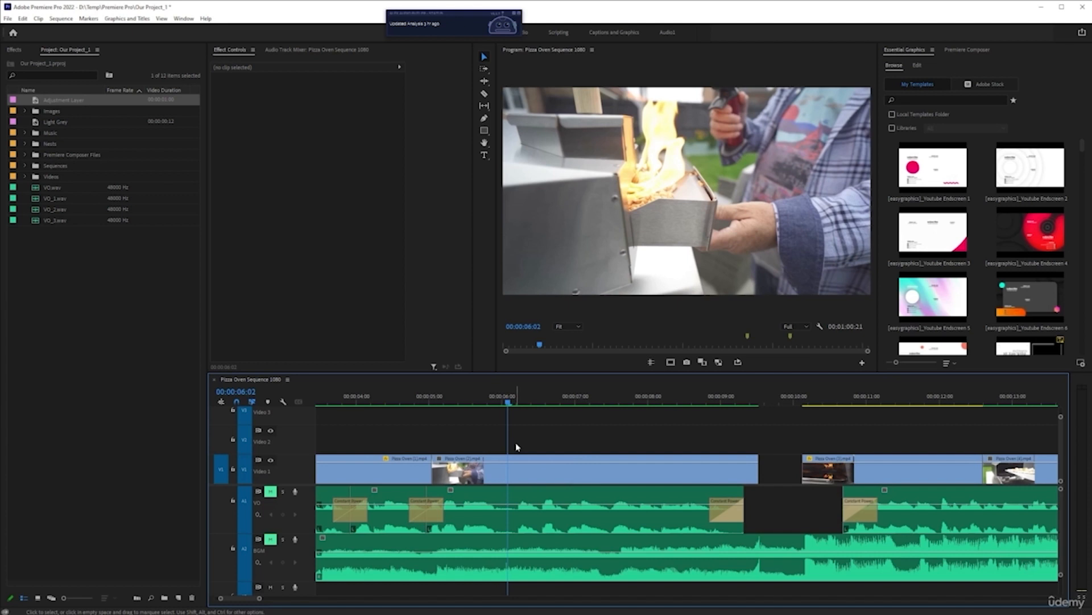
pyautogui.hotkey('ctrl', 'z')
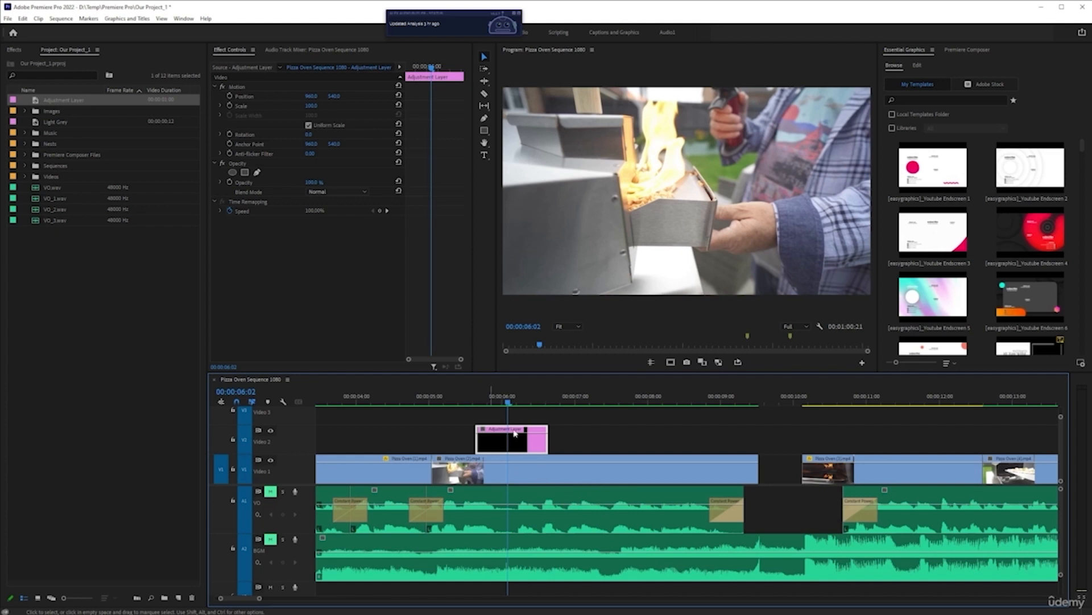
pyautogui.scroll(-3, 470, 440)
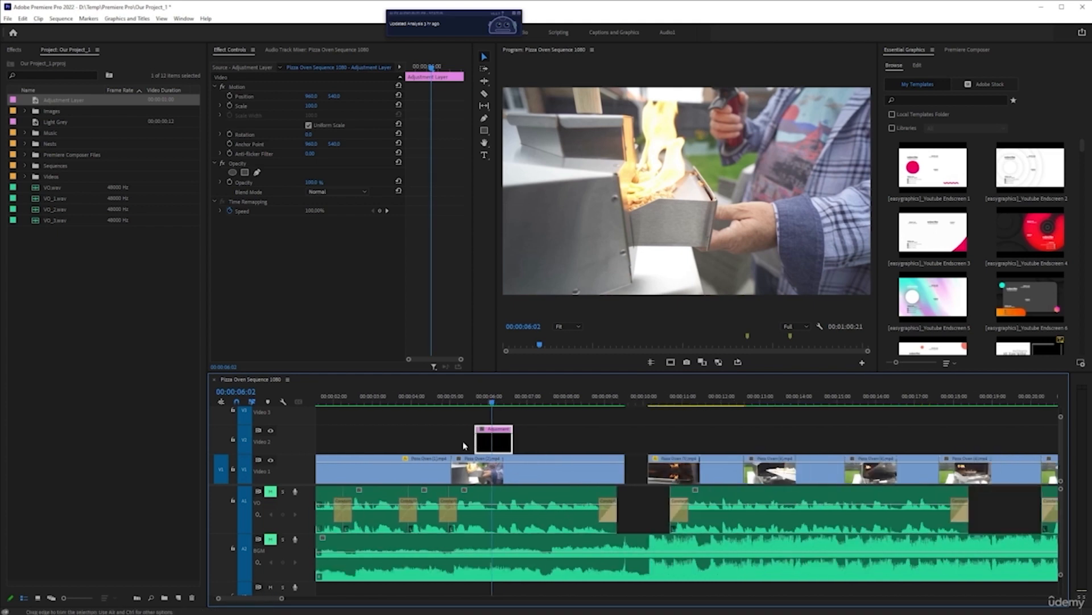
pyautogui.scroll(2, 463, 442)
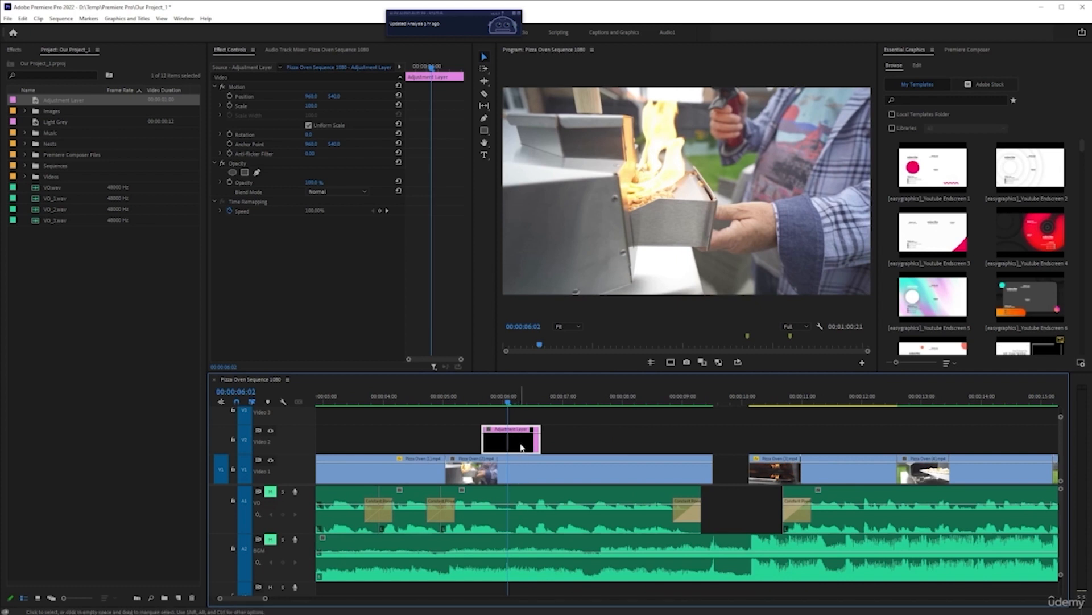
pyautogui.moveTo(335, 98); pyautogui.dragTo(392, 116)
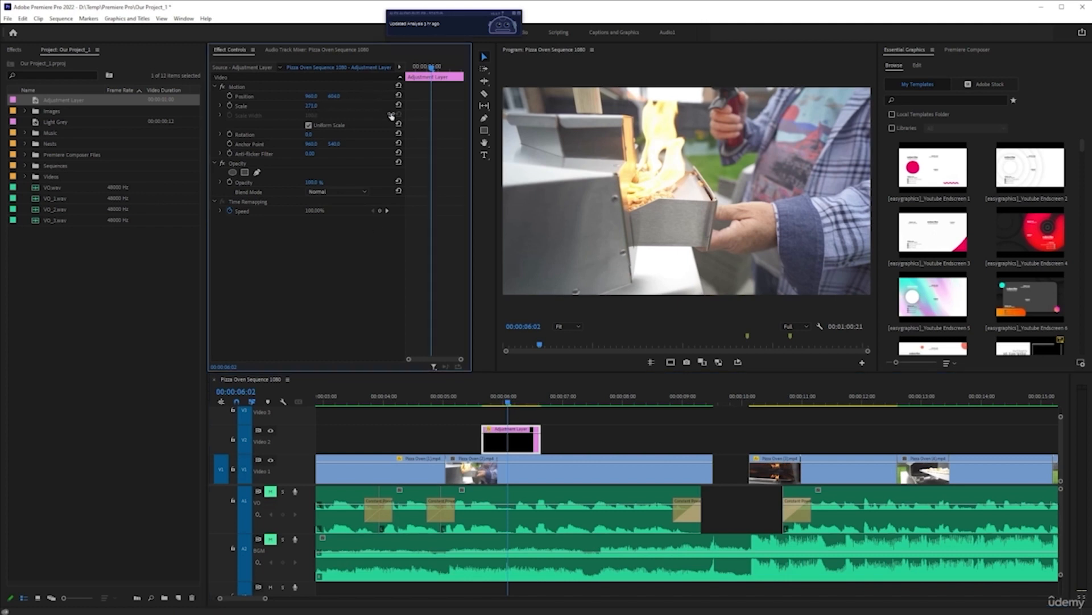
pyautogui.hotkey('ctrl', 'z')
pyautogui.hotkey('ctrl', 'z')
# Step: Switch to the Color workspace and raise the adjustment layer's Lumetri Exposure to about 1.5
pyautogui.moveTo(456, 17); pyautogui.dragTo(326, 8)
pyautogui.click(448, 32)
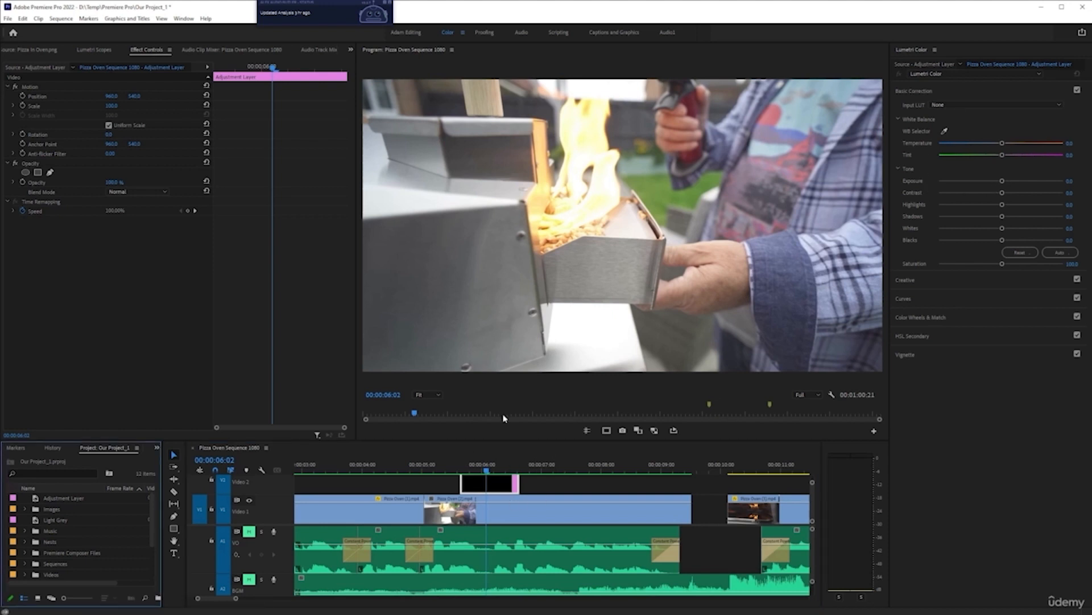
pyautogui.moveTo(1002, 181); pyautogui.dragTo(1020, 181)
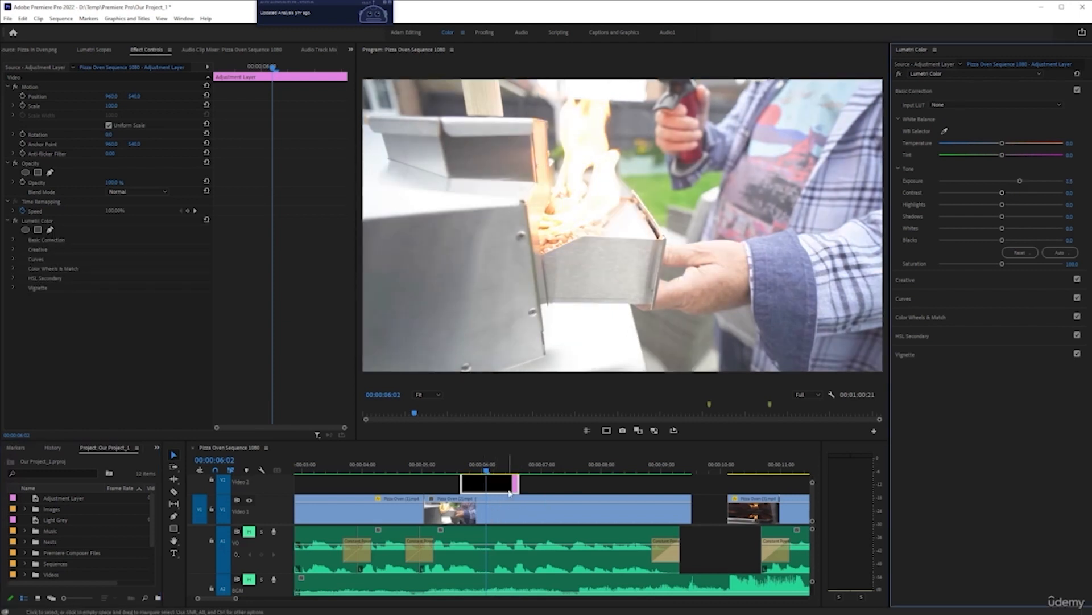
# Step: Scrub the playhead in and out of the adjustment layer's section to preview the exposure change
pyautogui.click(535, 470)
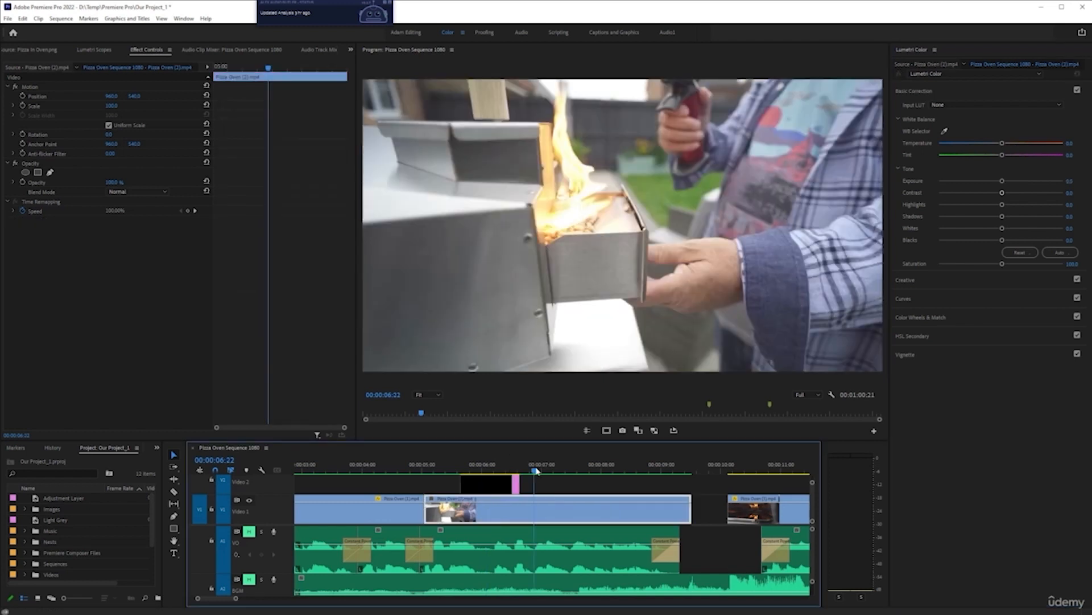
pyautogui.click(484, 468)
pyautogui.click(536, 468)
pyautogui.click(499, 469)
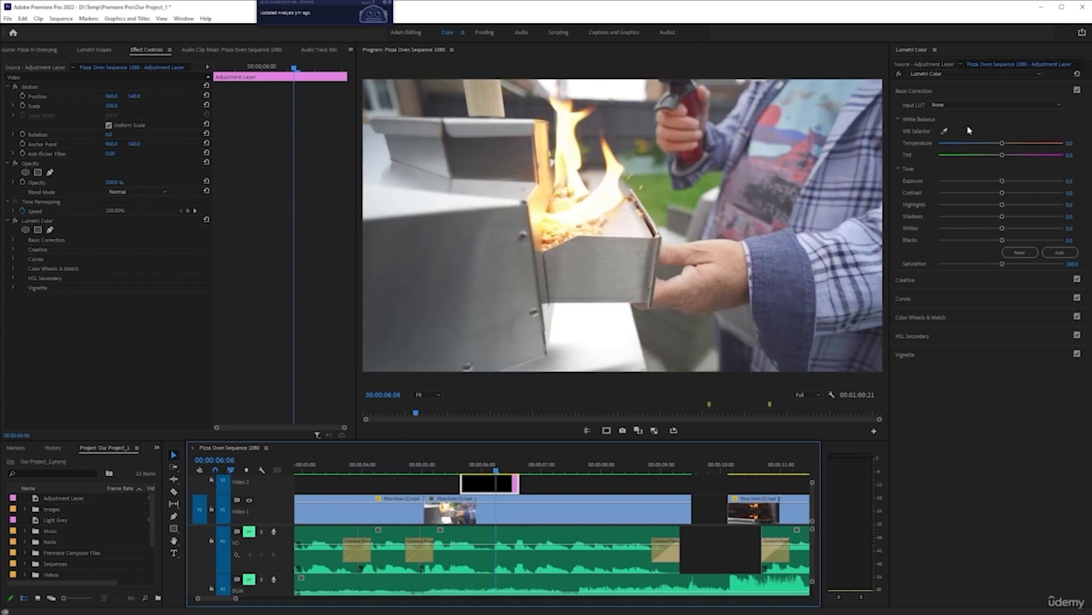
# Step: Switch to the Editing workspace and extend the adjustment layer on Video 2 to about the 27-second mark
pyautogui.click(412, 33)
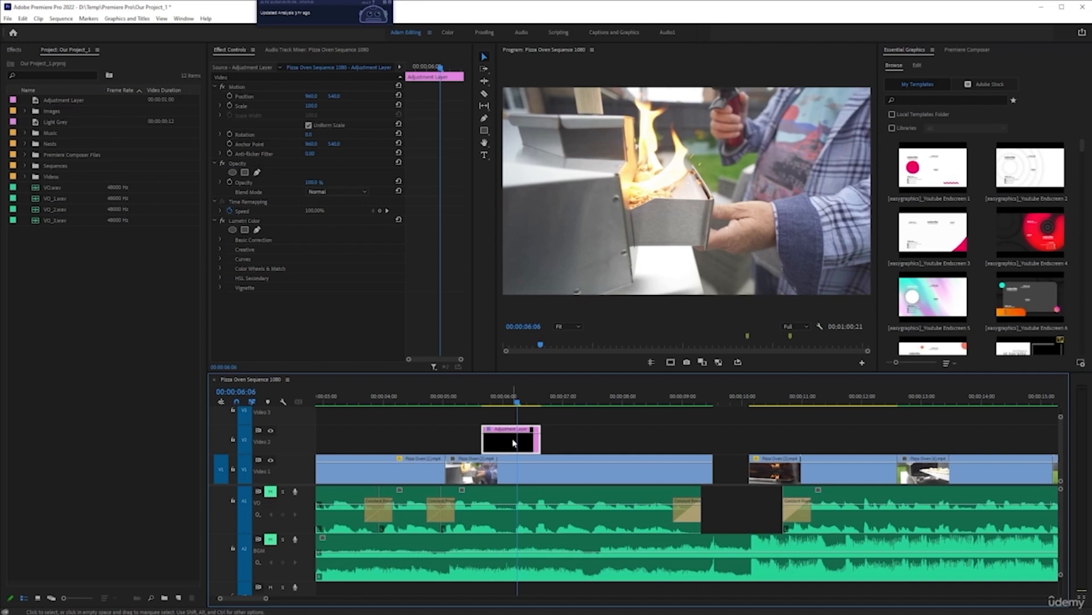
pyautogui.press('-')
pyautogui.press('-')
pyautogui.press('-')
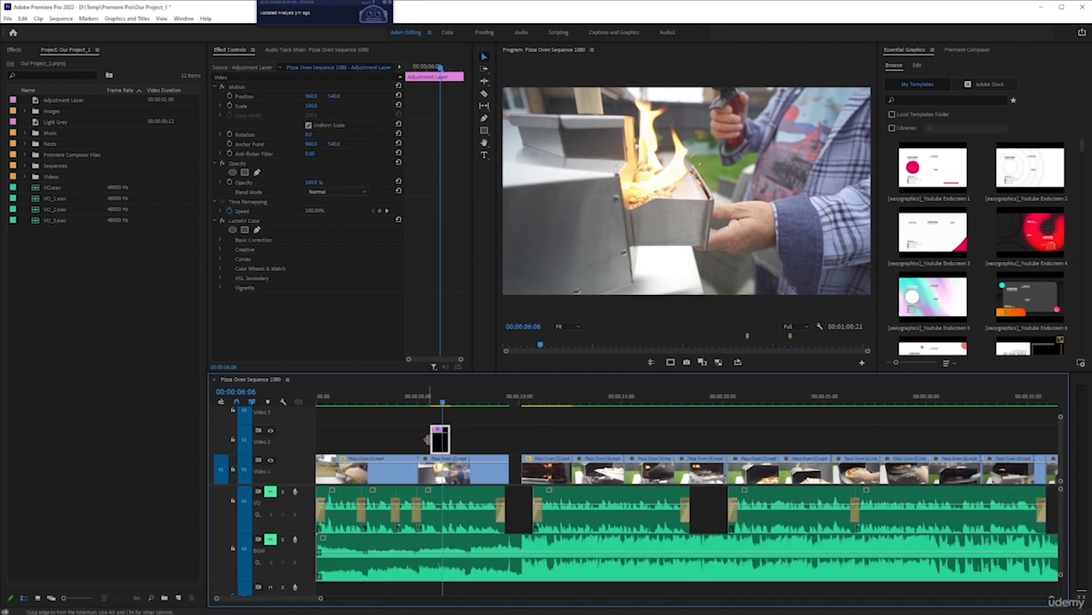
pyautogui.moveTo(432, 438); pyautogui.dragTo(860, 445)
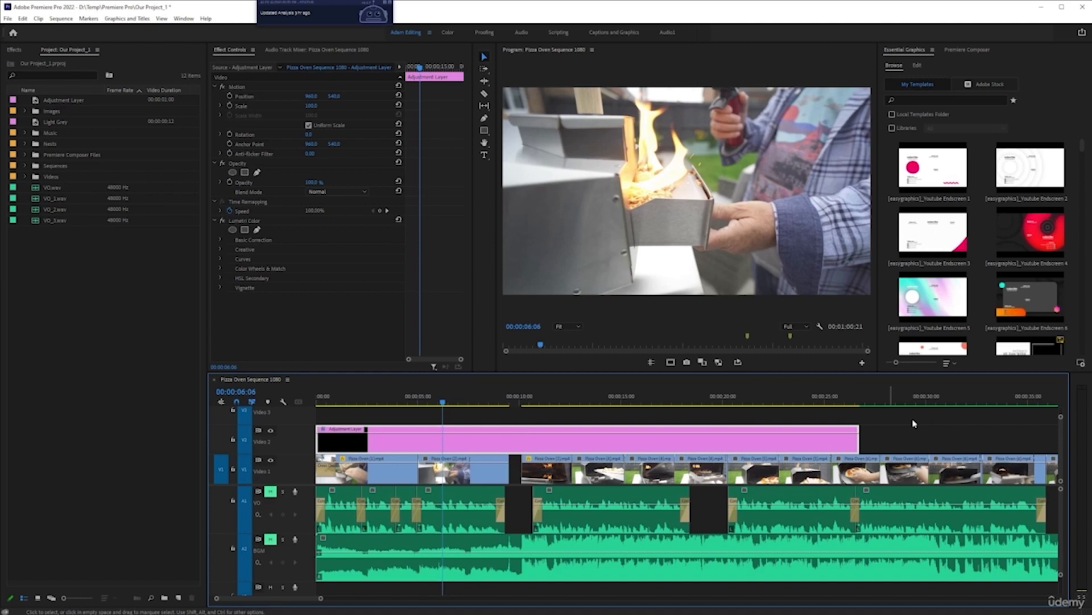
# Step: Delete the adjustment layer from the timeline
pyautogui.click(376, 397)
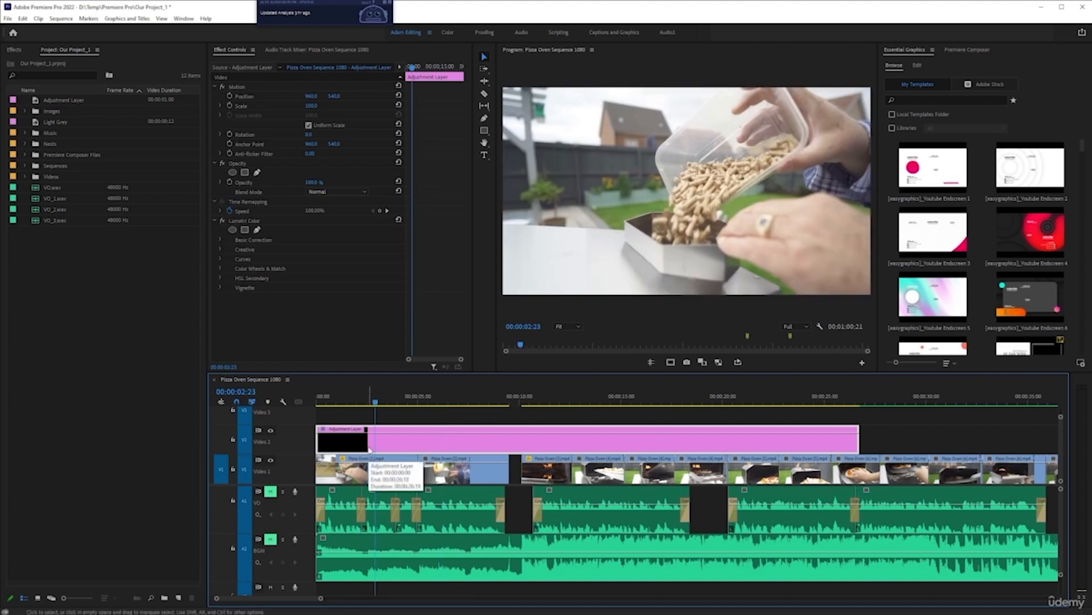
pyautogui.press('Delete')
# Step: Apply the Crop effect from the Effects panel to the first clip on Video 1
pyautogui.click(370, 458)
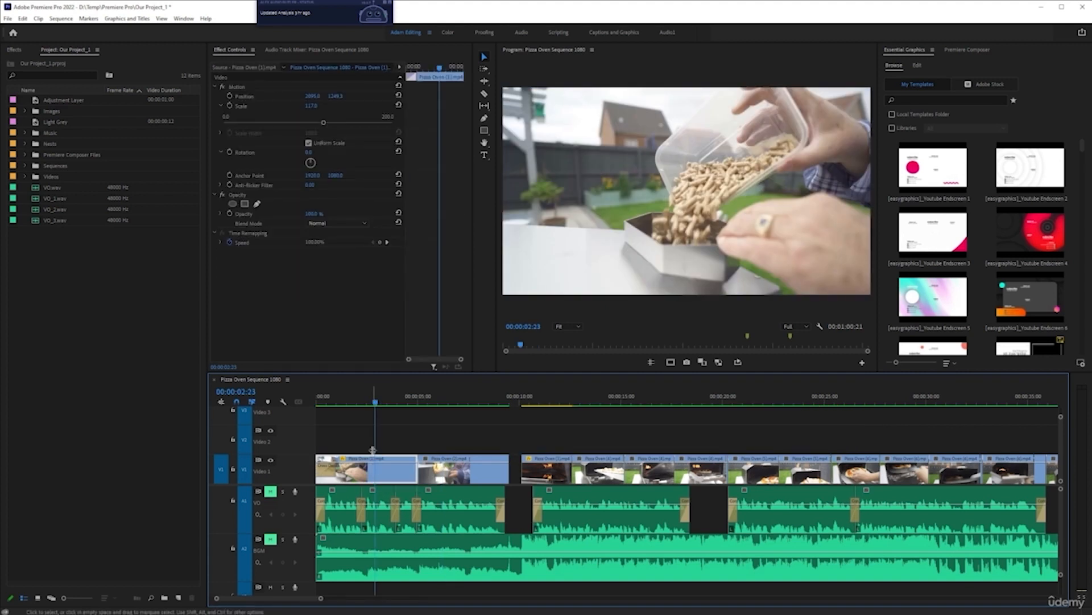
pyautogui.press('=')
pyautogui.press('=')
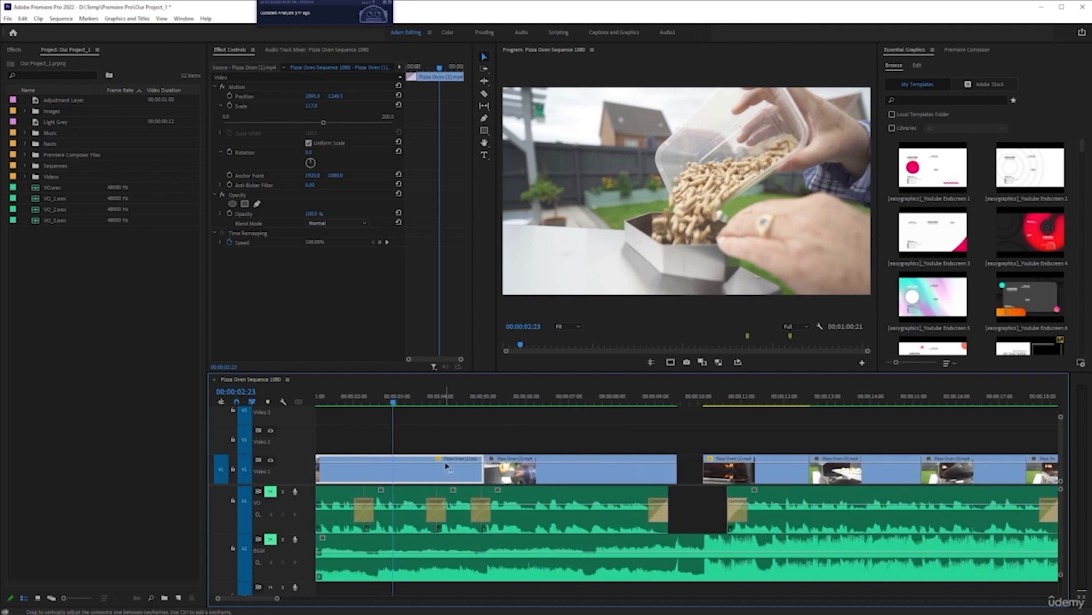
pyautogui.press('-')
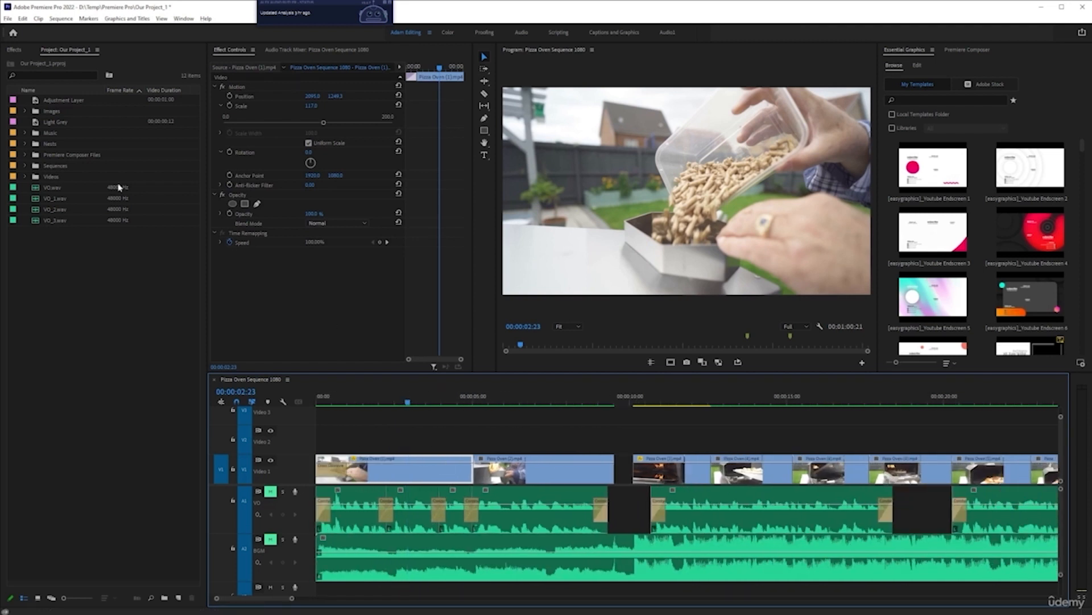
pyautogui.click(13, 49)
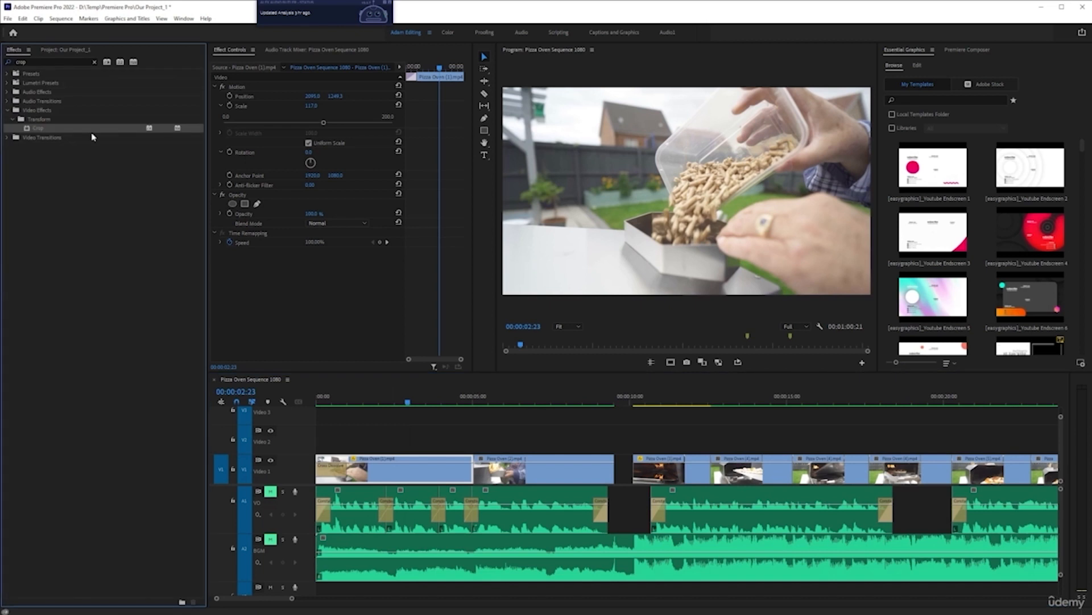
pyautogui.moveTo(38, 128); pyautogui.dragTo(384, 469)
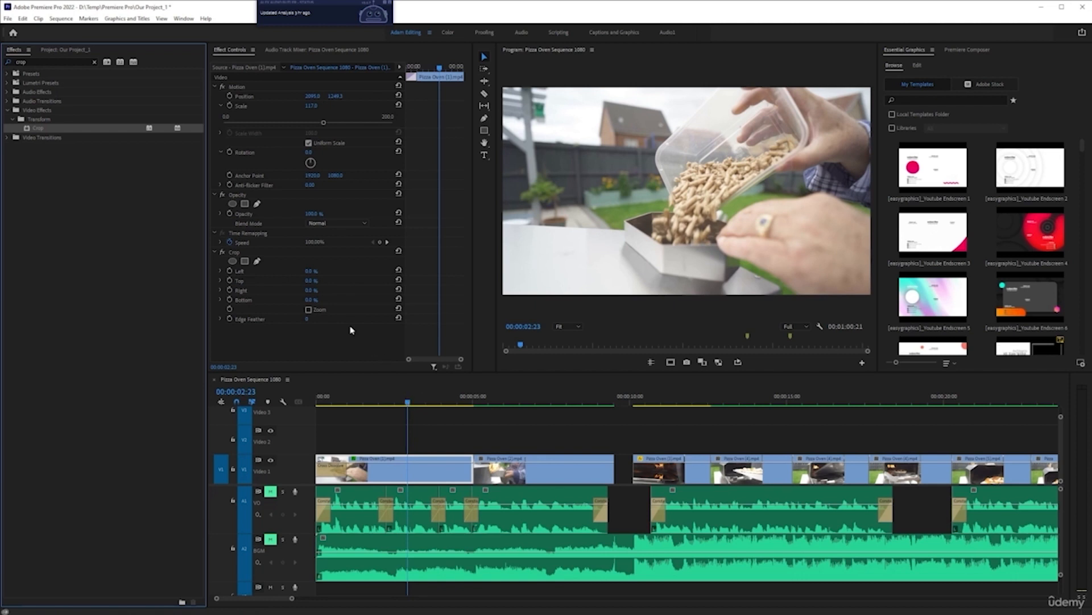
# Step: Set the first clip's Crop Top and Bottom to 10% each for a letterbox look
pyautogui.moveTo(312, 290)
pyautogui.mouseDown()
pyautogui.moveTo(349, 295)
pyautogui.moveTo(333, 295)
pyautogui.mouseUp()
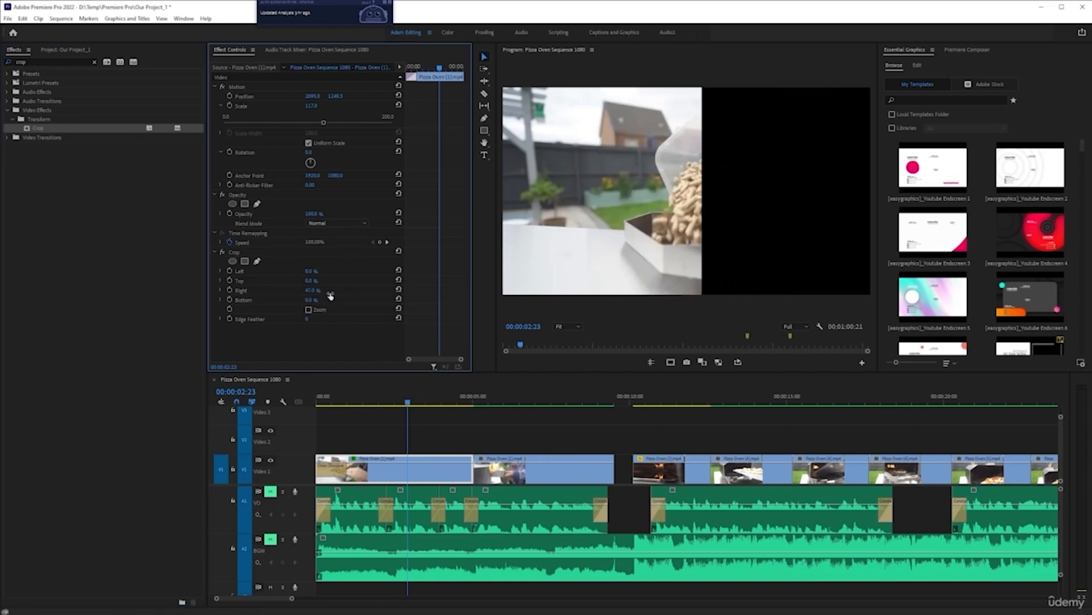
pyautogui.hotkey('ctrl', 'z')
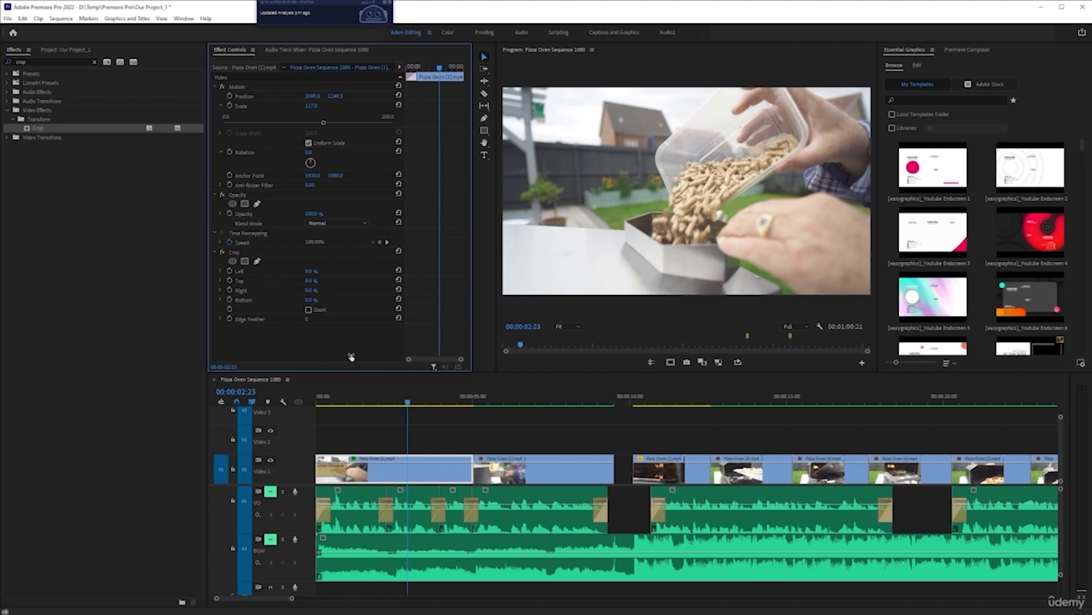
pyautogui.click(311, 281)
pyautogui.press('Return')
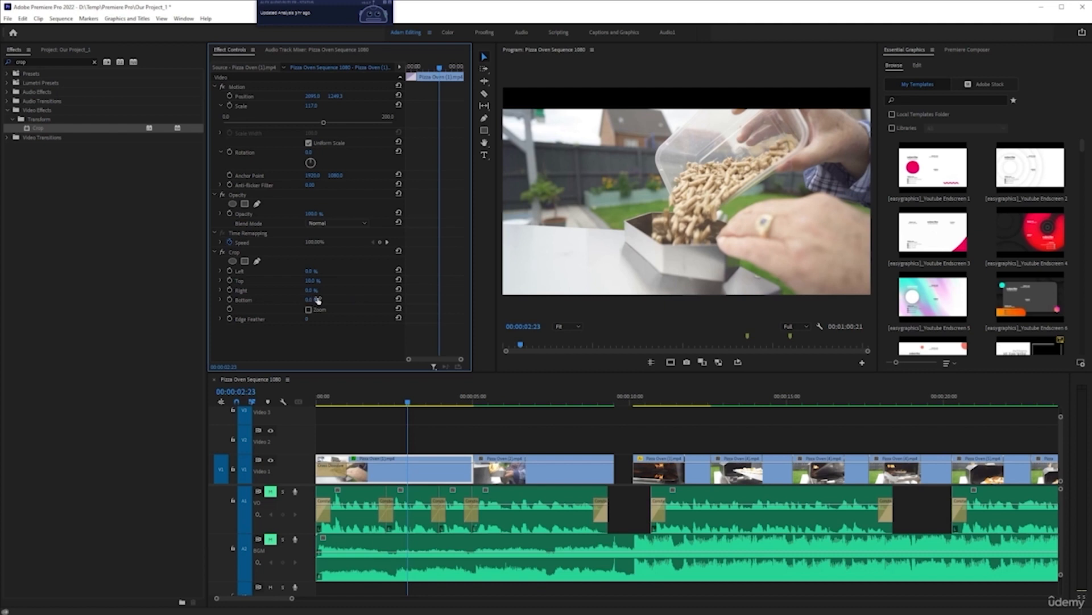
pyautogui.write('10')
pyautogui.press('Return')
# Step: Reset the first clip's Position, Scale and Anchor Point to their defaults
pyautogui.click(412, 470)
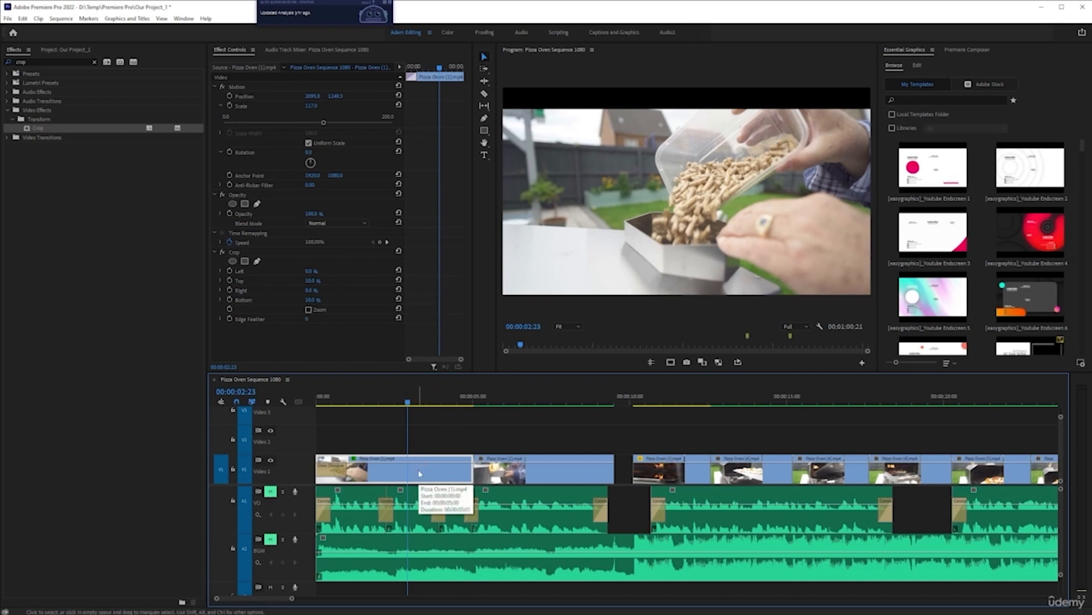
pyautogui.moveTo(335, 96); pyautogui.dragTo(297, 107)
pyautogui.hotkey('ctrl', 'z')
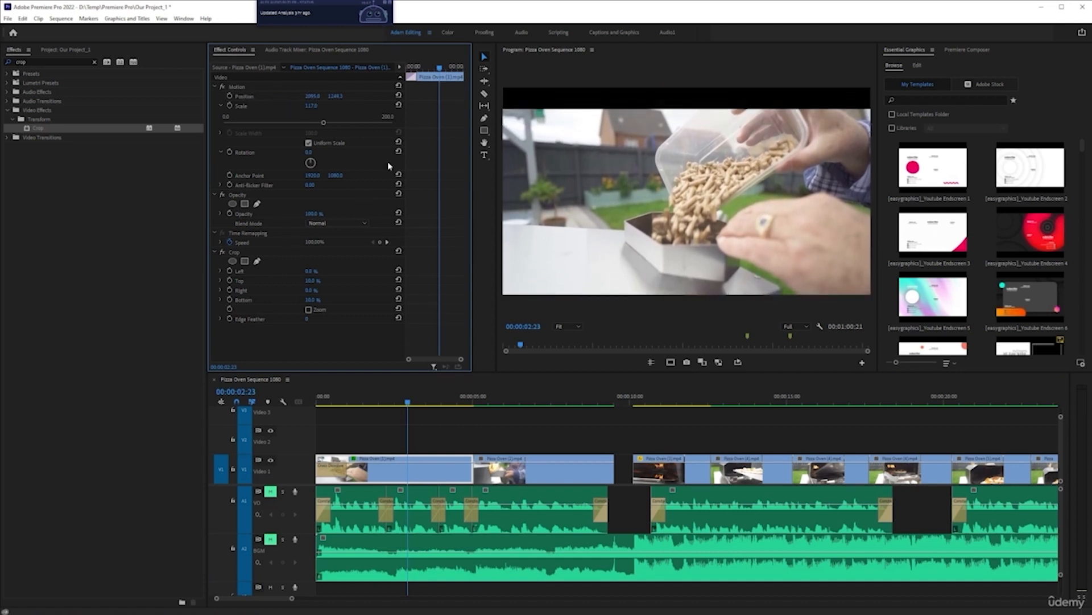
pyautogui.click(399, 95)
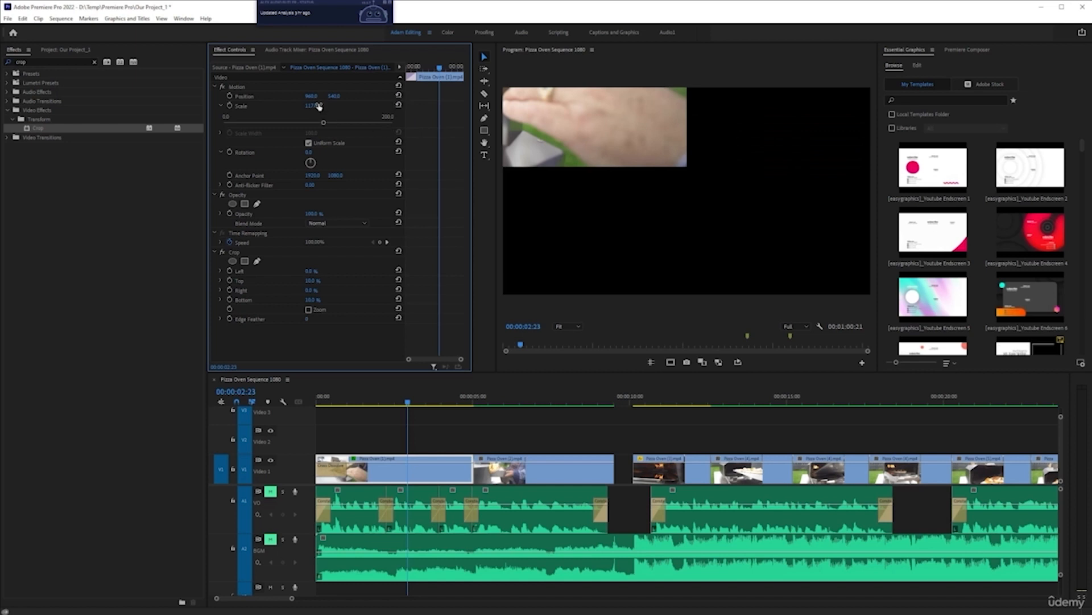
pyautogui.click(400, 107)
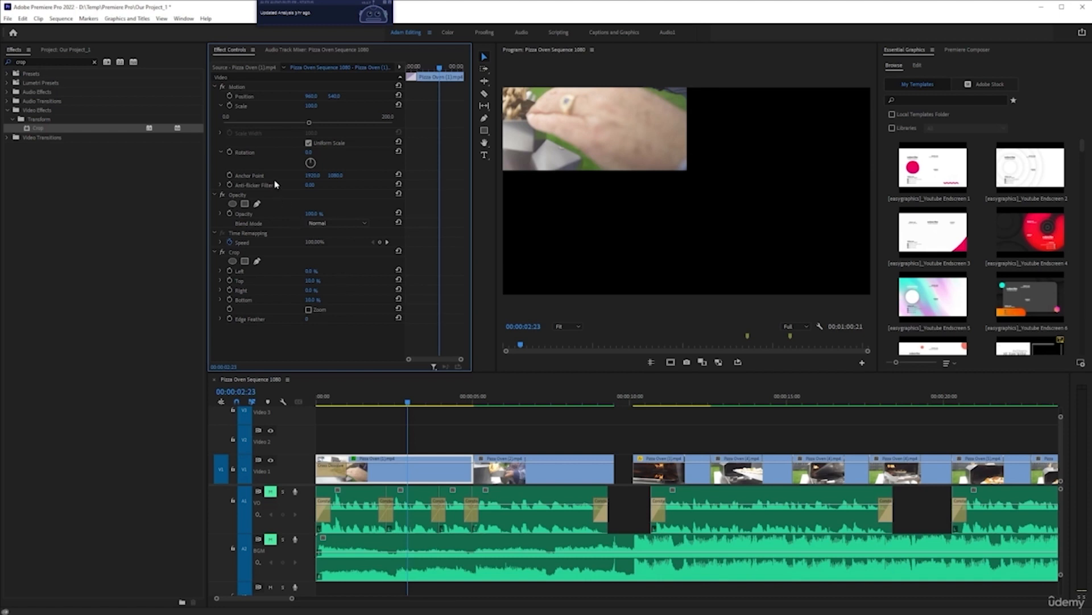
pyautogui.click(398, 175)
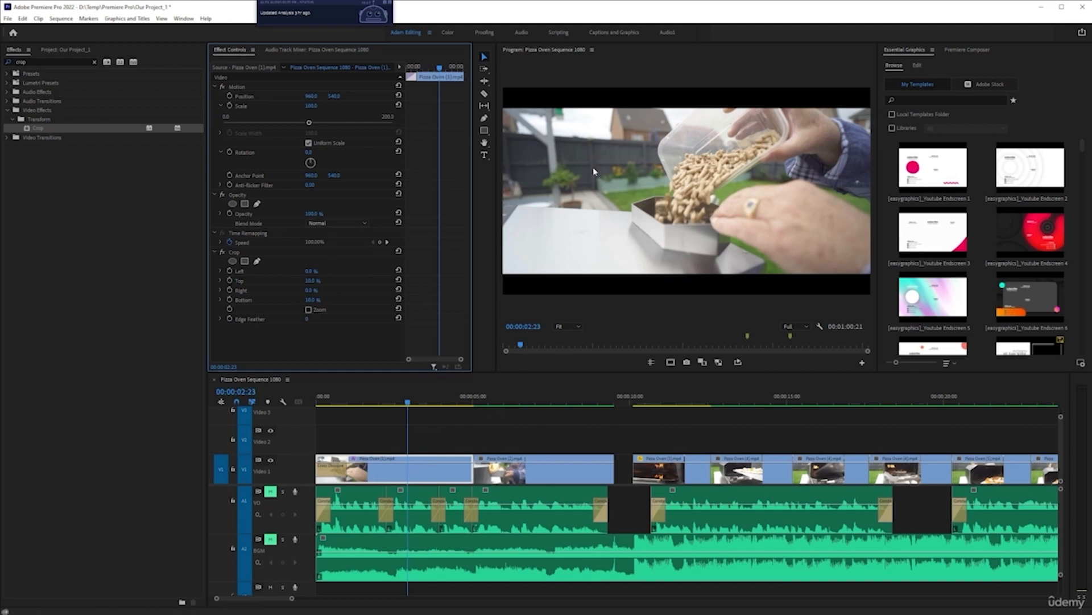
# Step: Save the project and play back the letterboxed opening clip
pyautogui.hotkey('ctrl', 's')
pyautogui.moveTo(406, 396); pyautogui.dragTo(290, 408)
pyautogui.press('space')
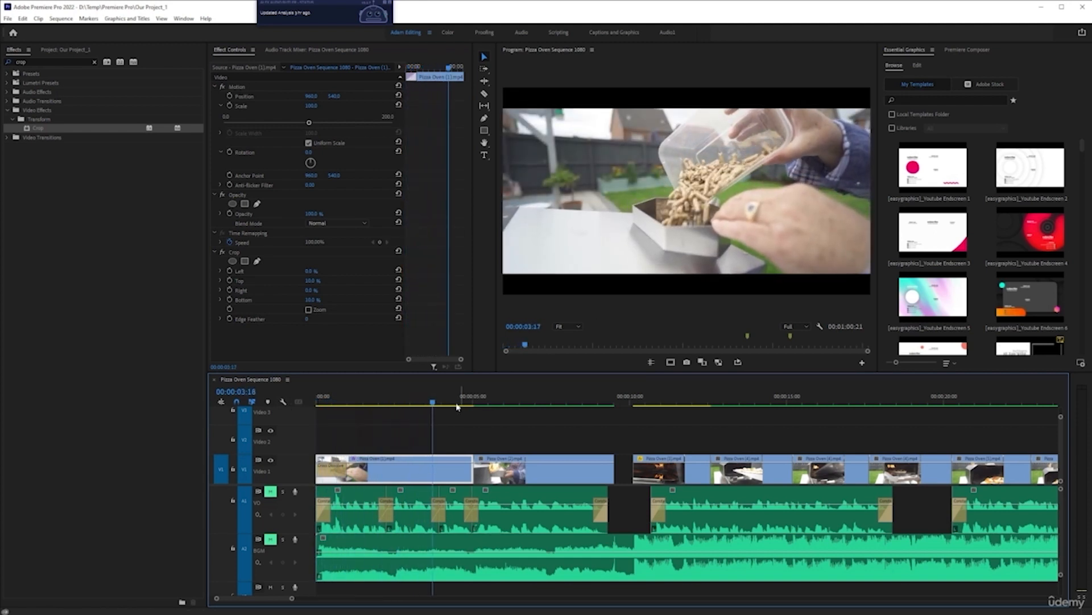
pyautogui.press('space')
# Step: Turn on keyframing for Crop Top and Bottom at about 00:00:01:16
pyautogui.click(431, 403)
pyautogui.moveTo(431, 402); pyautogui.dragTo(368, 405)
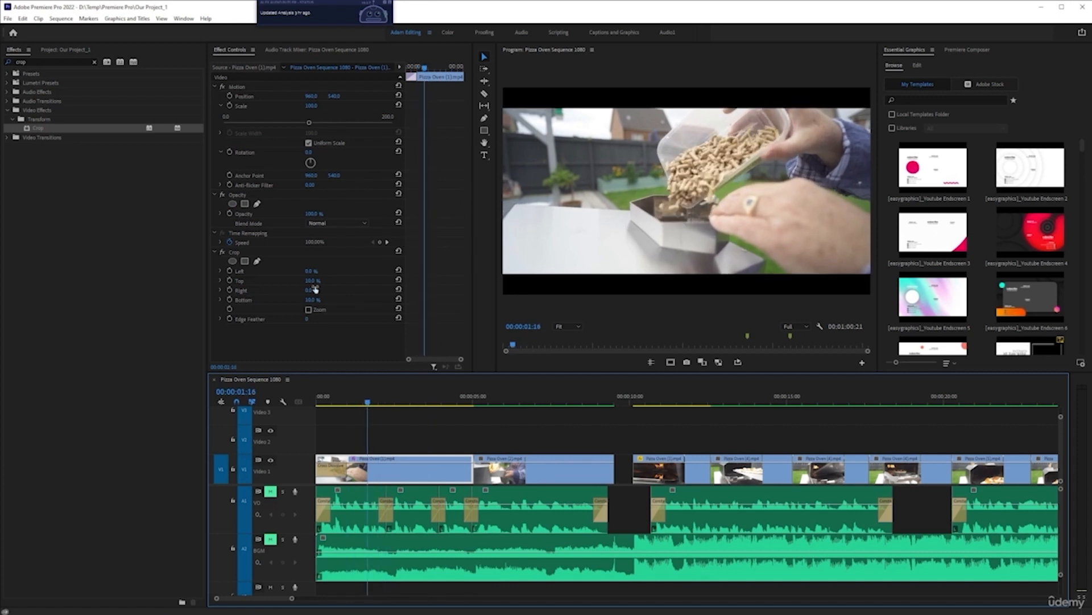
pyautogui.click(230, 281)
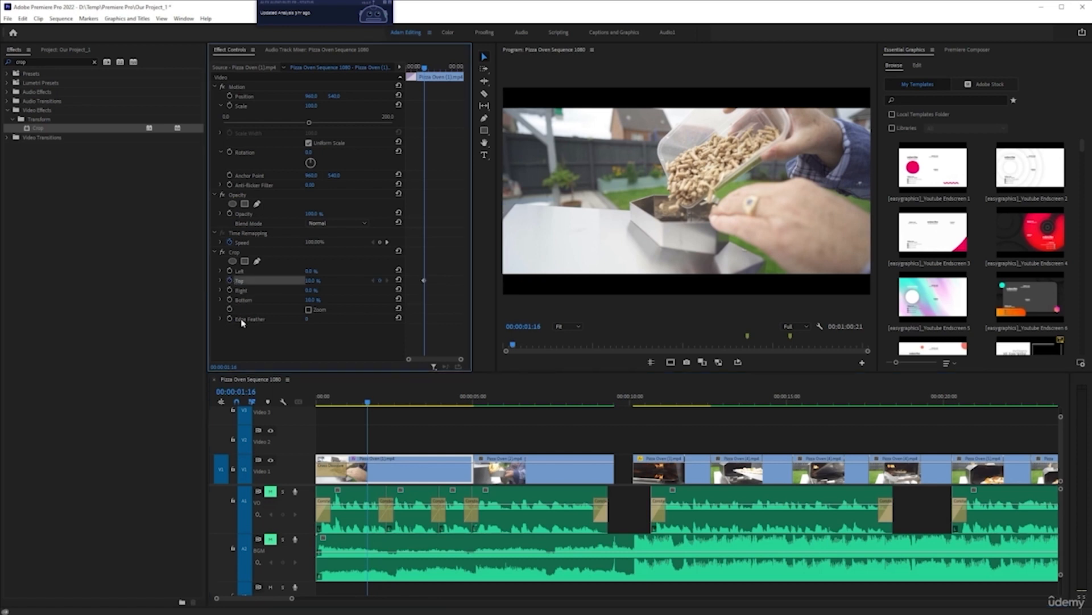
pyautogui.click(229, 299)
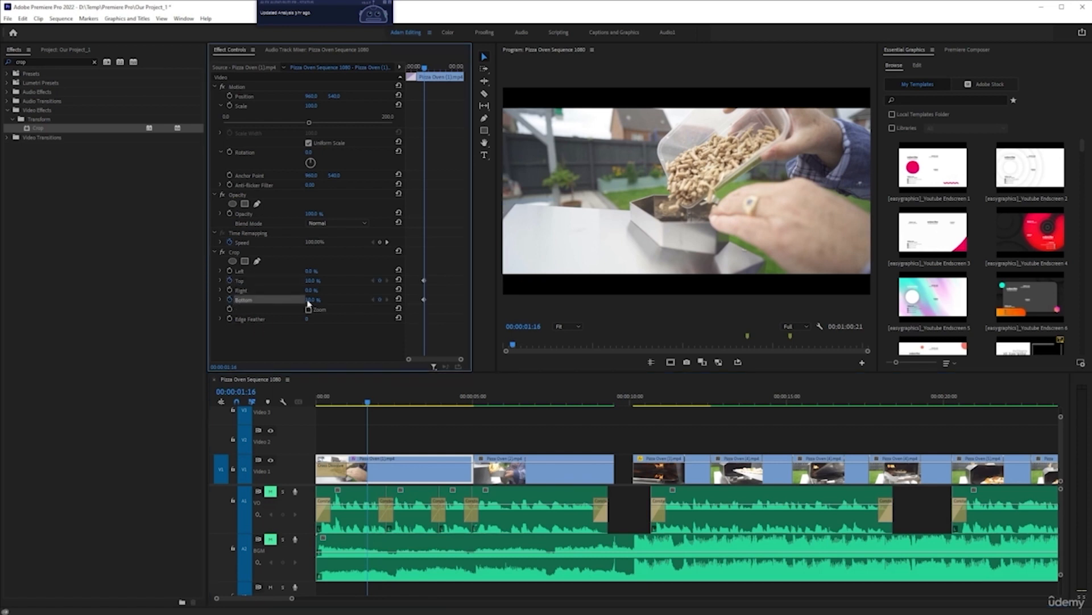
# Step: At 00:00:00:15, reset Crop Top and Bottom to 0% to add starting keyframes
pyautogui.moveTo(427, 73); pyautogui.dragTo(415, 80)
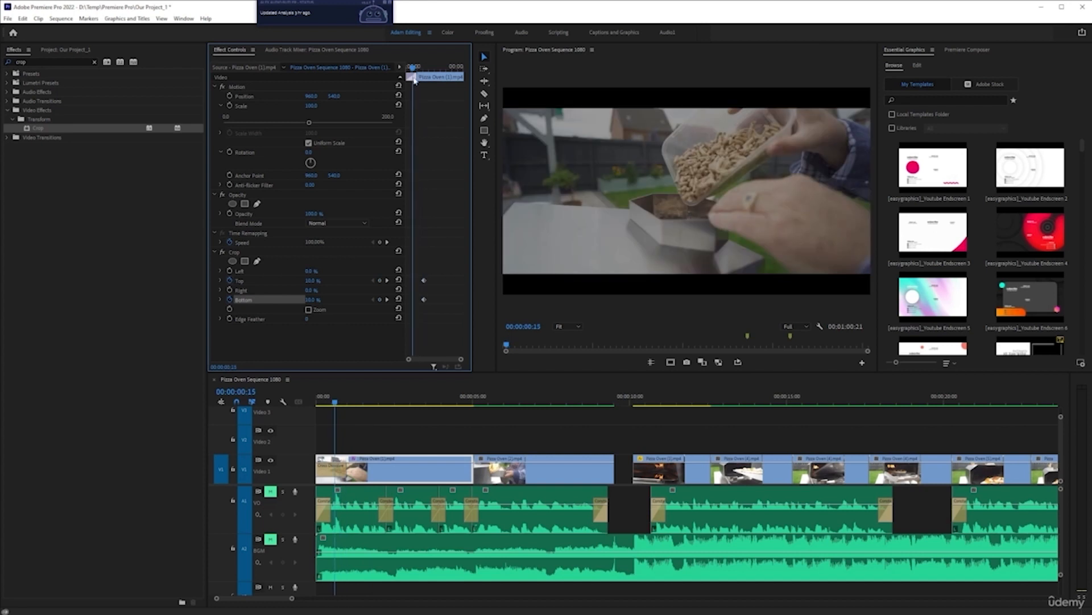
pyautogui.click(397, 281)
pyautogui.click(398, 299)
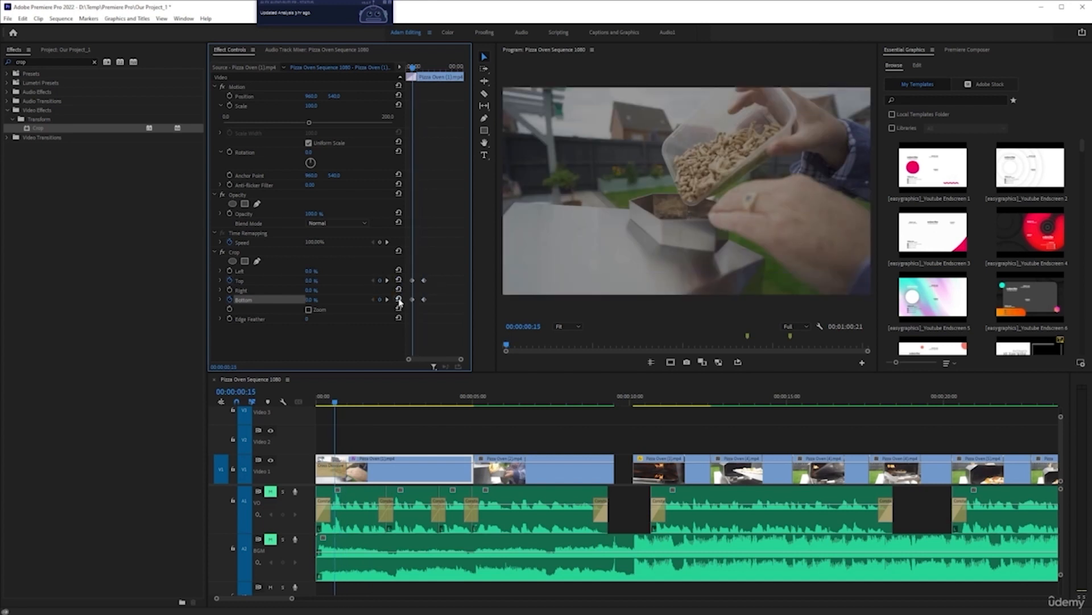
# Step: Apply Ease Out to the starting Top and Bottom keyframes and move them earlier in the clip
pyautogui.moveTo(418, 276); pyautogui.dragTo(410, 304)
pyautogui.rightClick(413, 302)
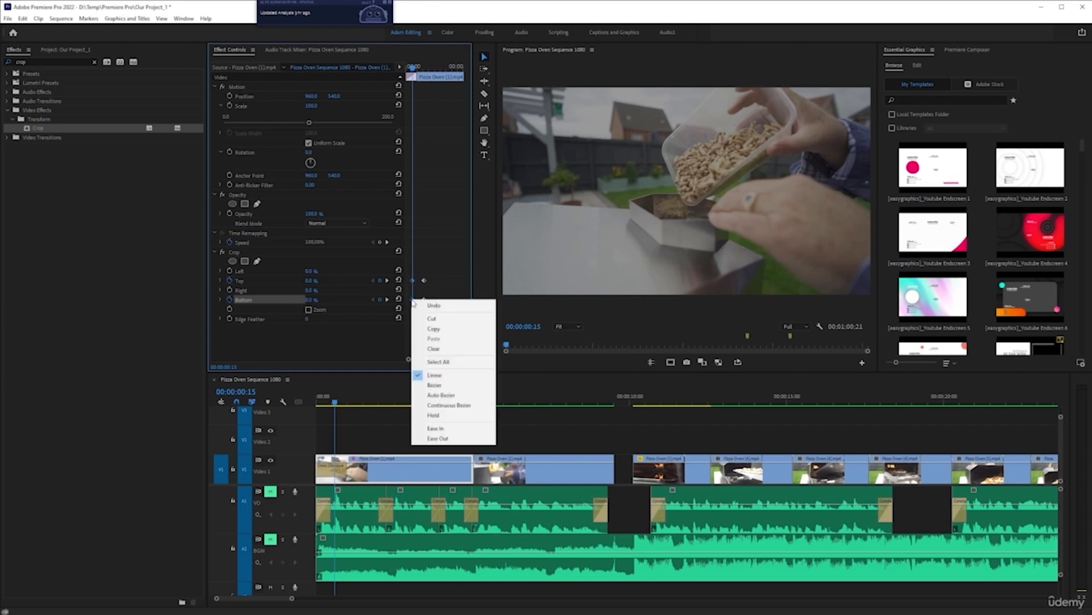
pyautogui.click(433, 435)
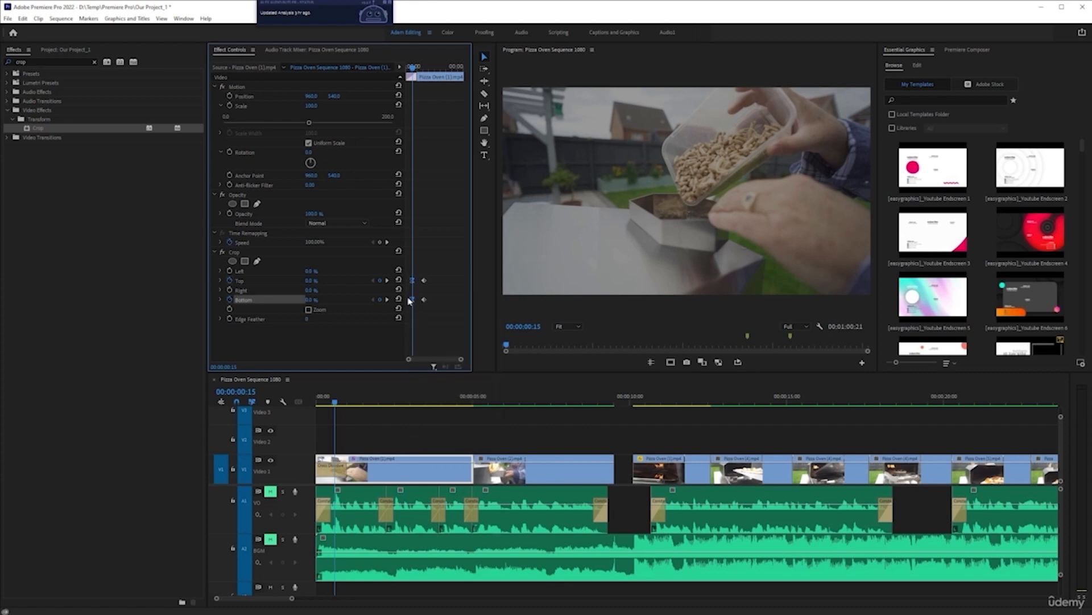
pyautogui.moveTo(413, 300); pyautogui.dragTo(354, 299)
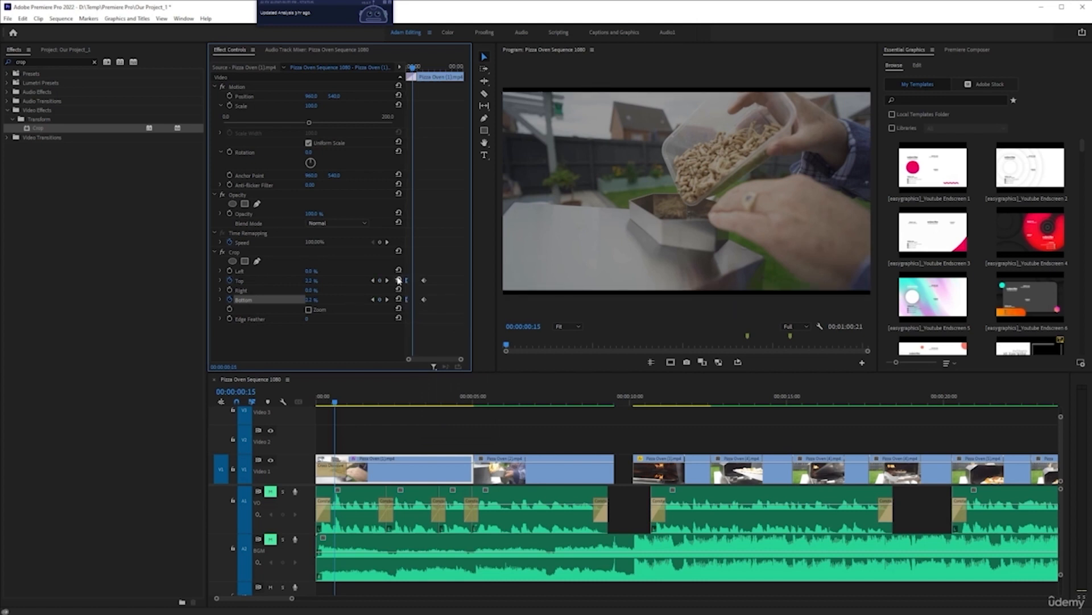
# Step: Apply Ease In to the ending Top and Bottom crop keyframes
pyautogui.moveTo(418, 266); pyautogui.dragTo(436, 318)
pyautogui.rightClick(424, 300)
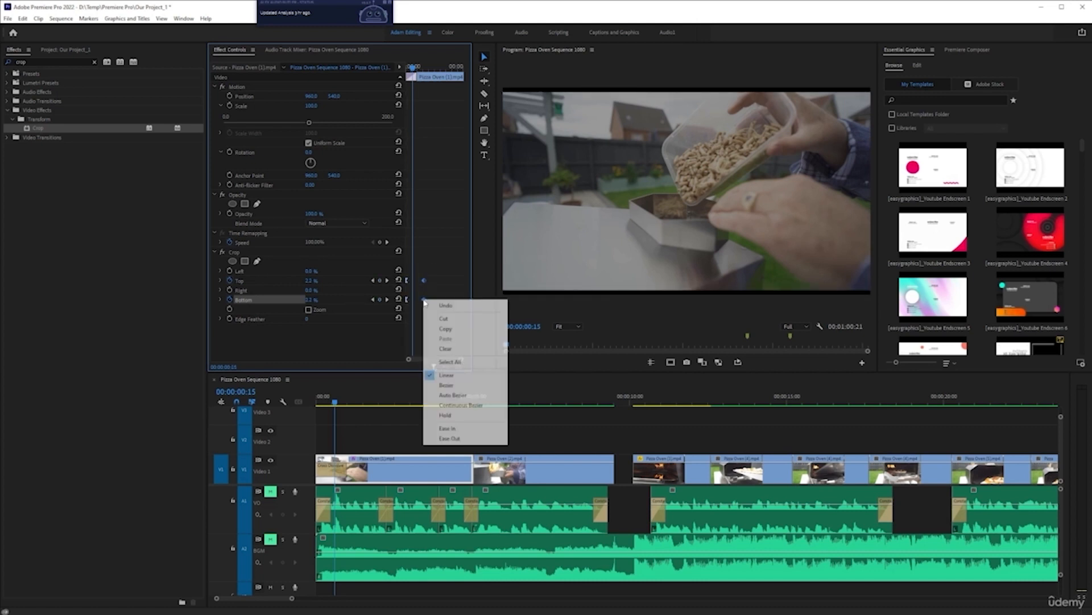
pyautogui.click(480, 429)
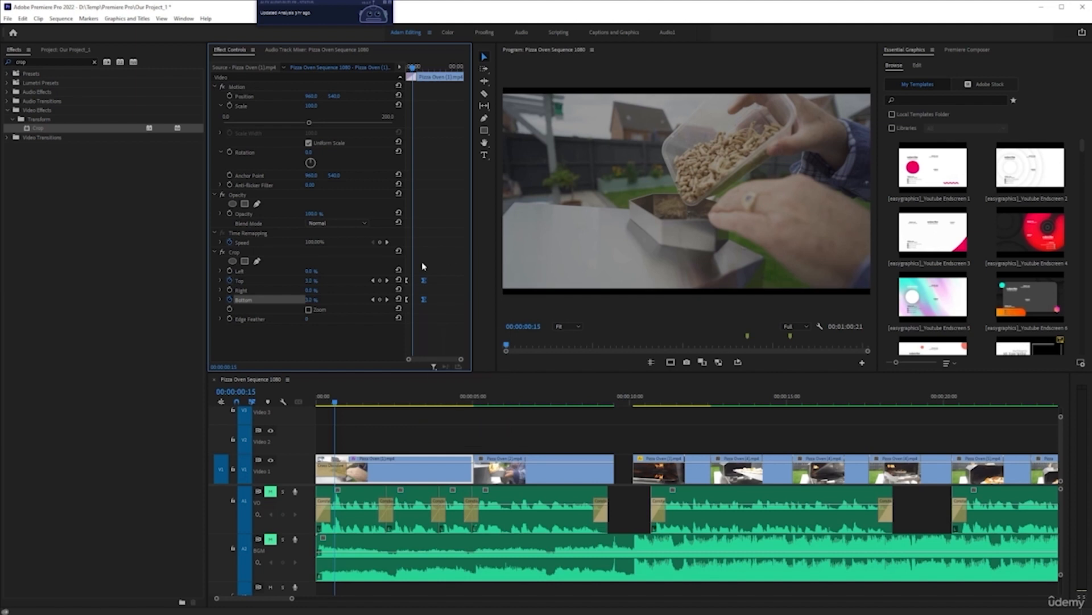
# Step: Play and scrub through the opening clips to preview the animated letterbox crop
pyautogui.moveTo(335, 403); pyautogui.dragTo(58, 381)
pyautogui.press('space')
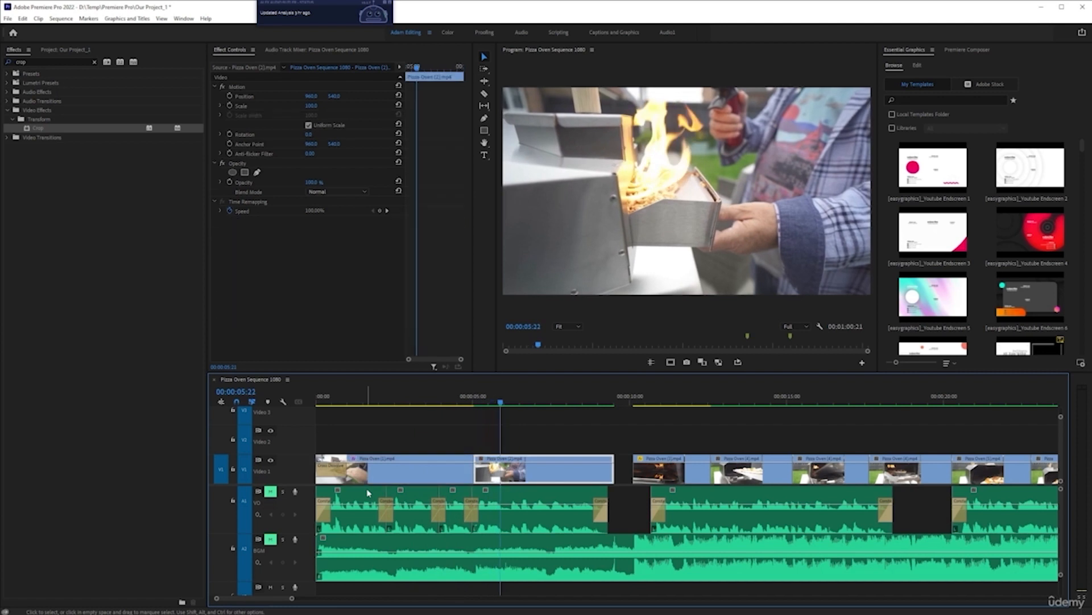
pyautogui.click(456, 456)
pyautogui.press('-')
pyautogui.press('-')
pyautogui.press('-')
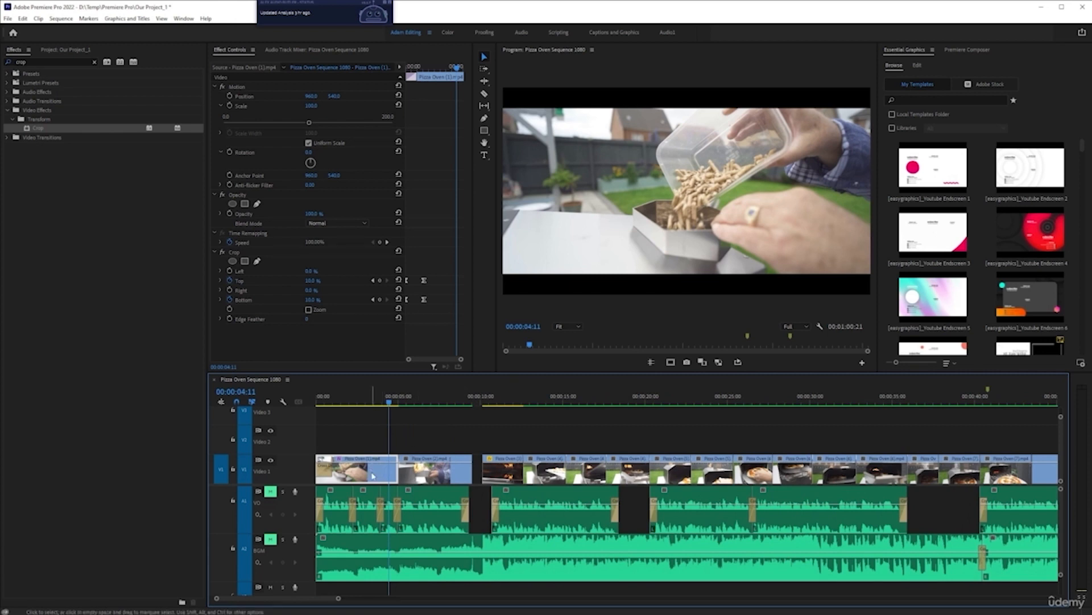
pyautogui.click(409, 395)
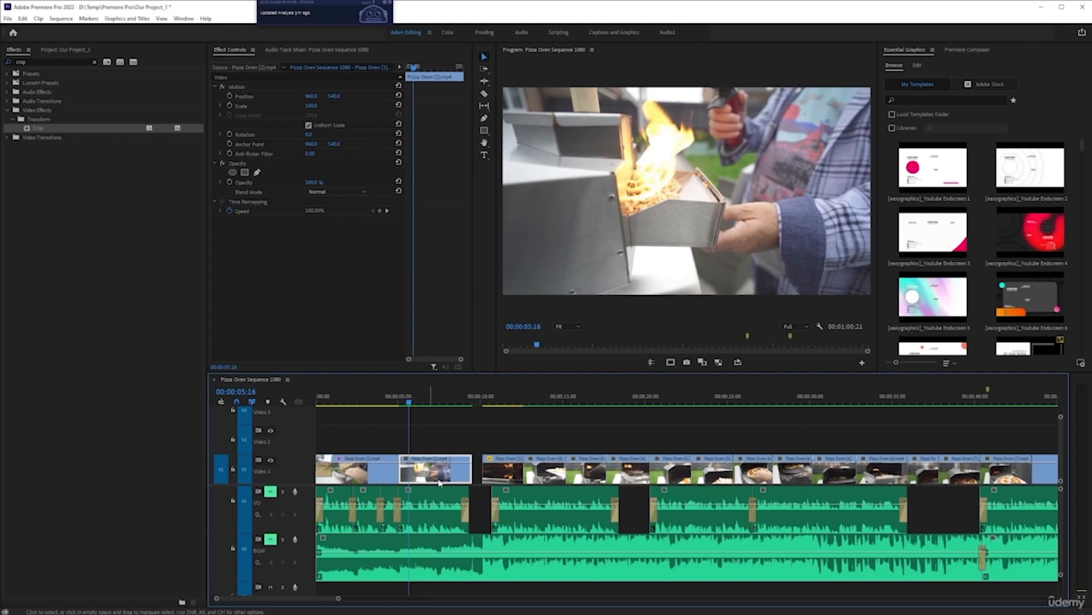
pyautogui.click(364, 397)
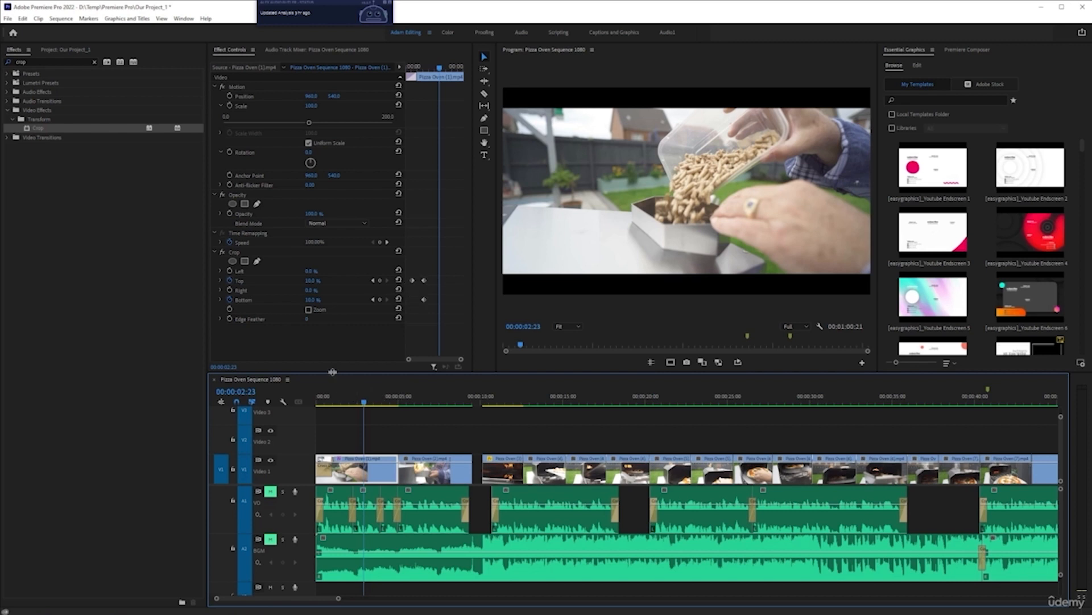
# Step: Place the adjustment layer from the project panel on Video 2 spanning the whole sequence
pyautogui.click(66, 51)
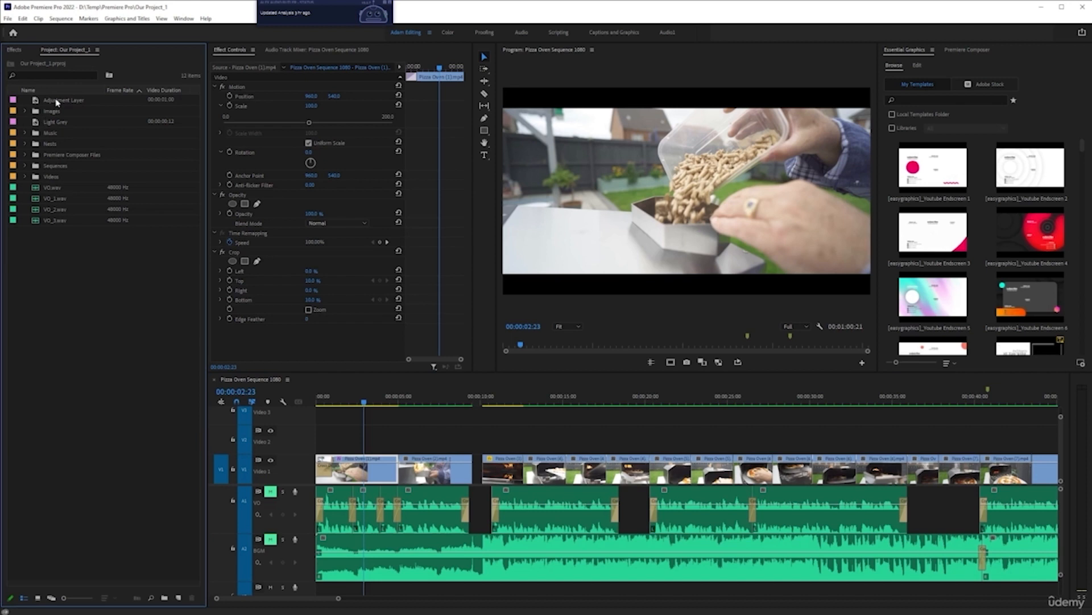
pyautogui.moveTo(57, 102); pyautogui.dragTo(747, 436)
pyautogui.scroll(-7, 362, 426)
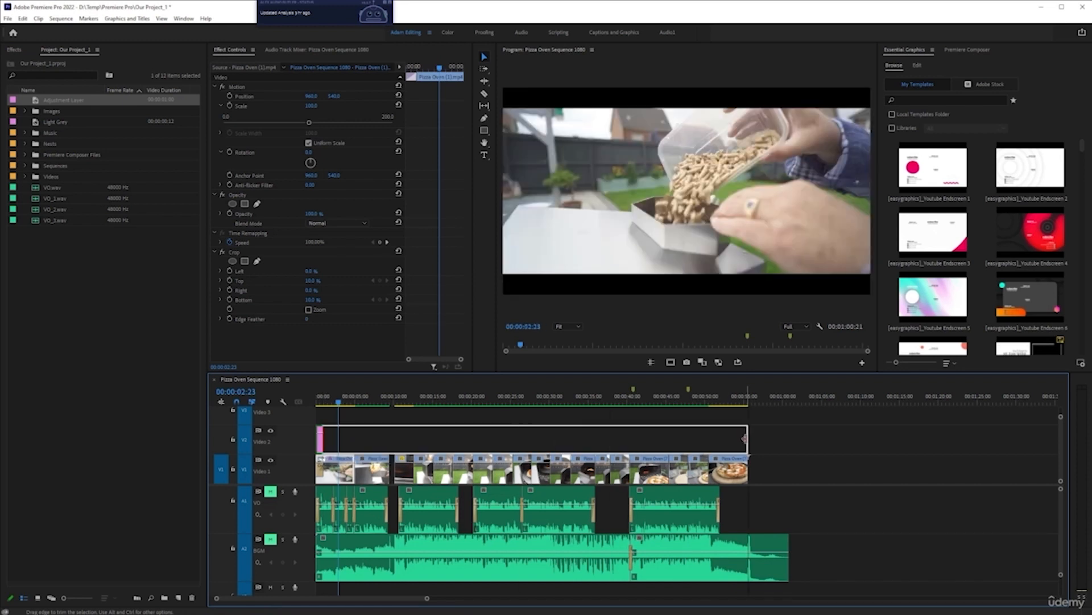
pyautogui.scroll(5, 432, 442)
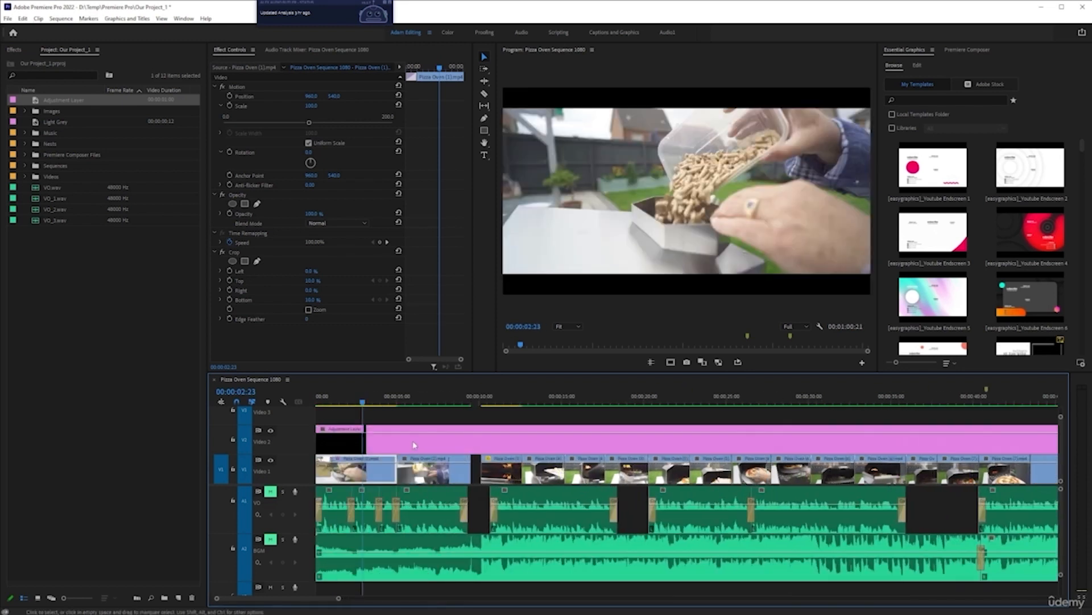
# Step: Delete the Crop effect from the first pizza oven clip on Video 1
pyautogui.scroll(3, 329, 441)
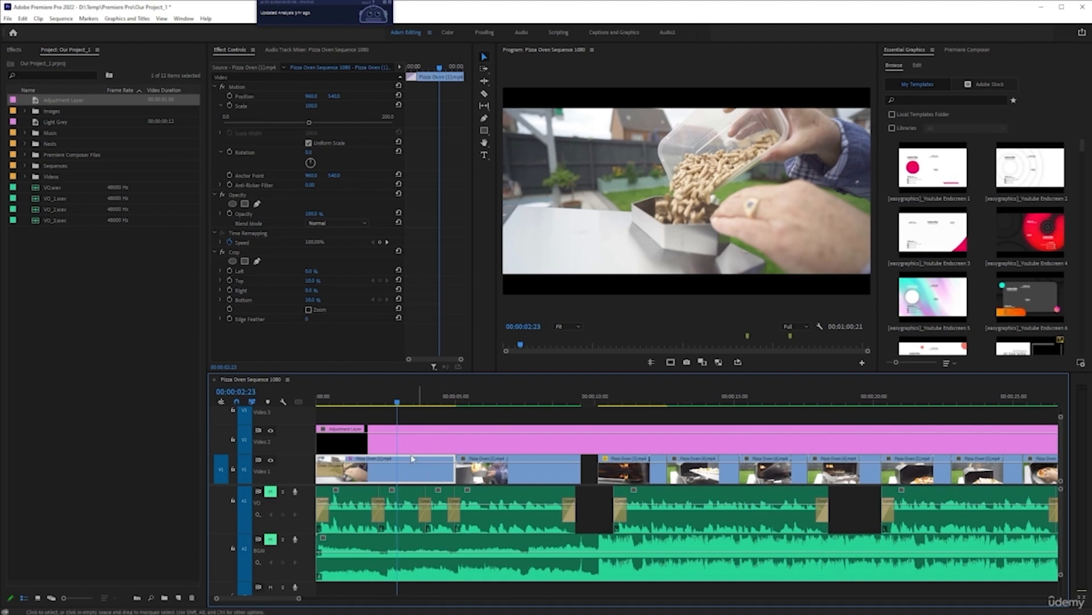
pyautogui.click(414, 438)
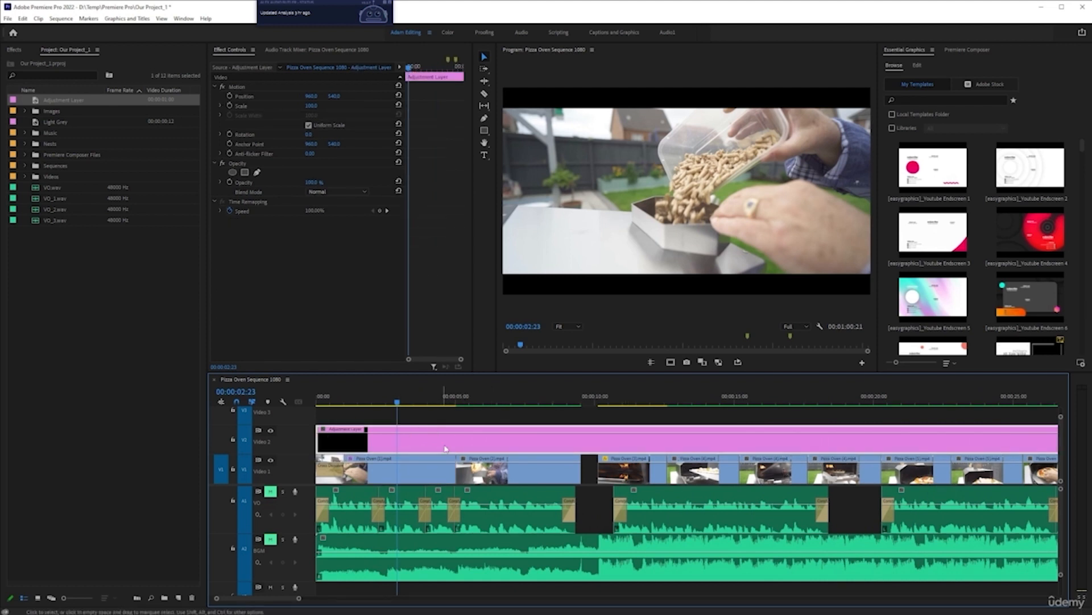
pyautogui.click(400, 105)
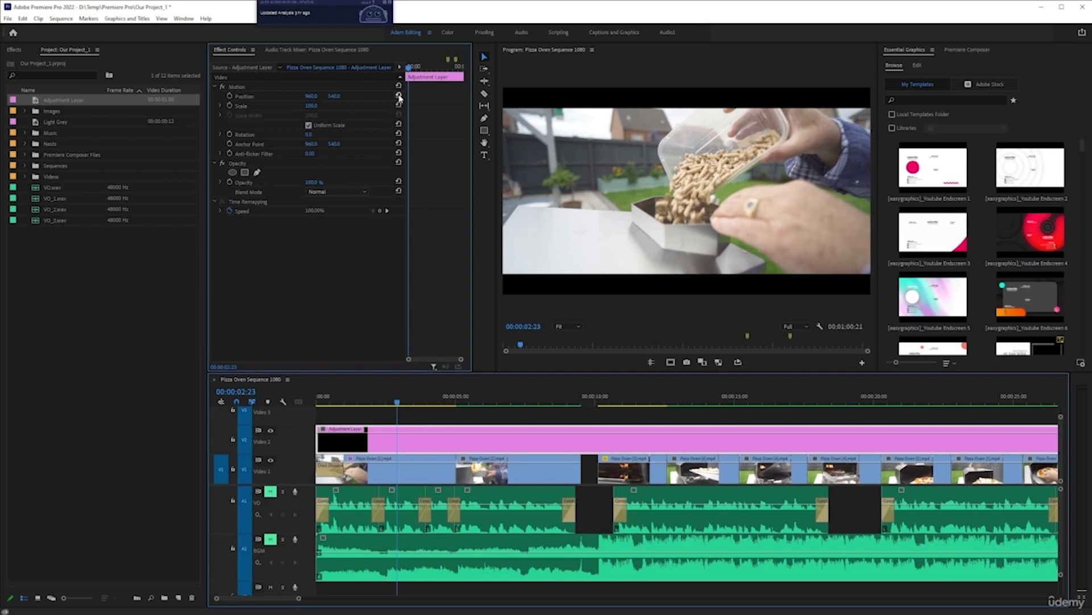
pyautogui.click(398, 472)
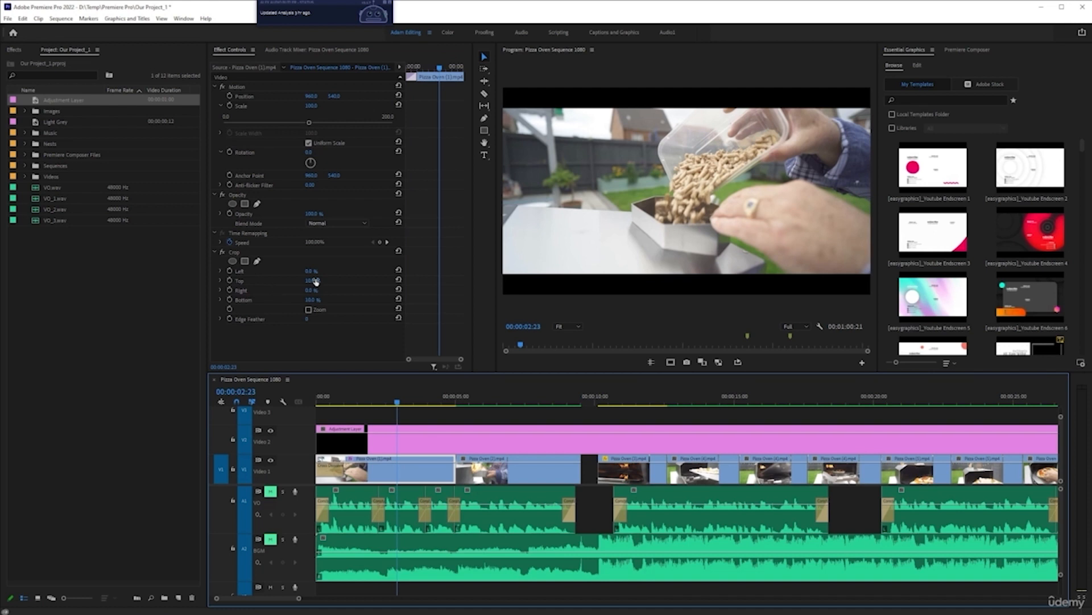
pyautogui.click(222, 253)
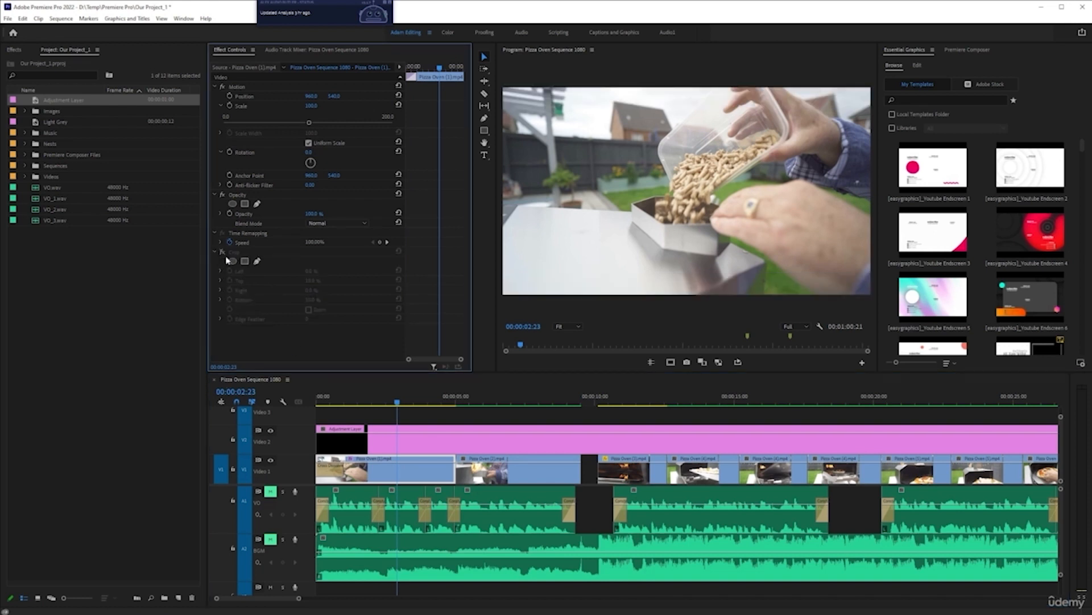
pyautogui.click(223, 252)
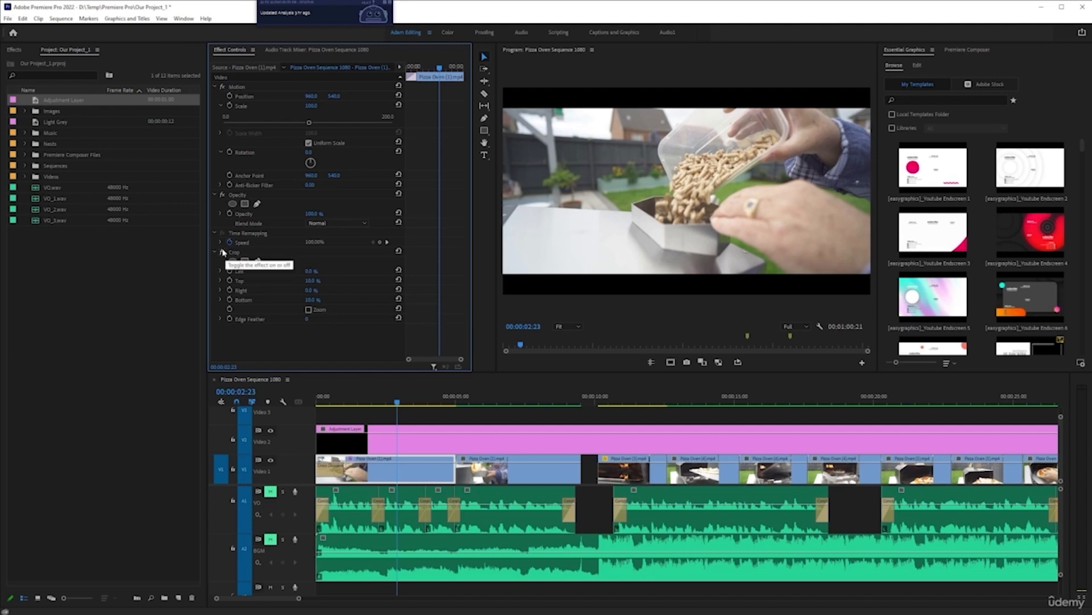
pyautogui.click(223, 252)
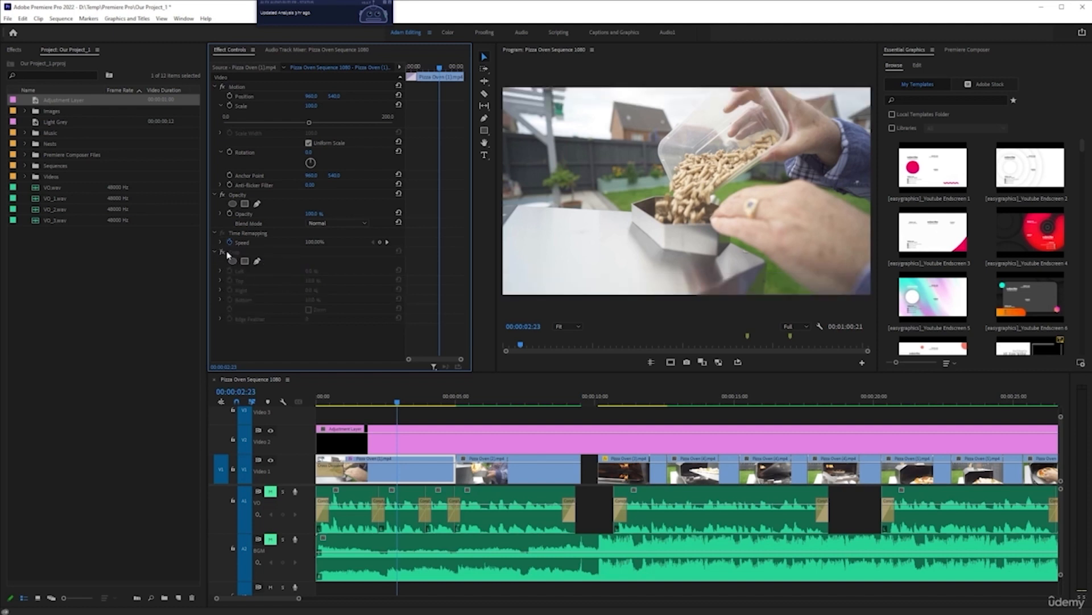
pyautogui.click(223, 252)
pyautogui.click(235, 256)
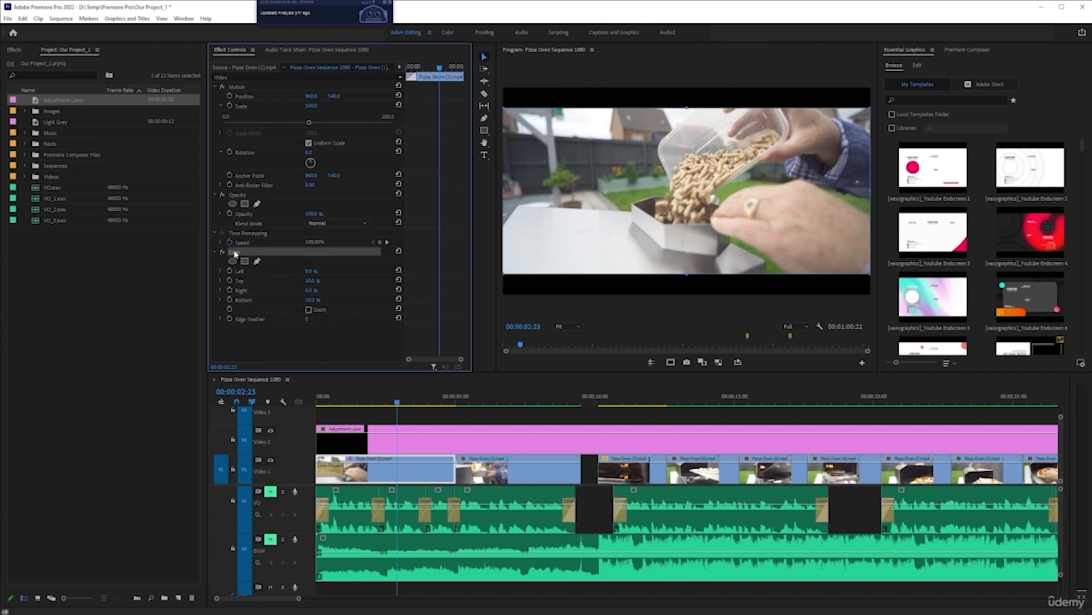
pyautogui.press('Delete')
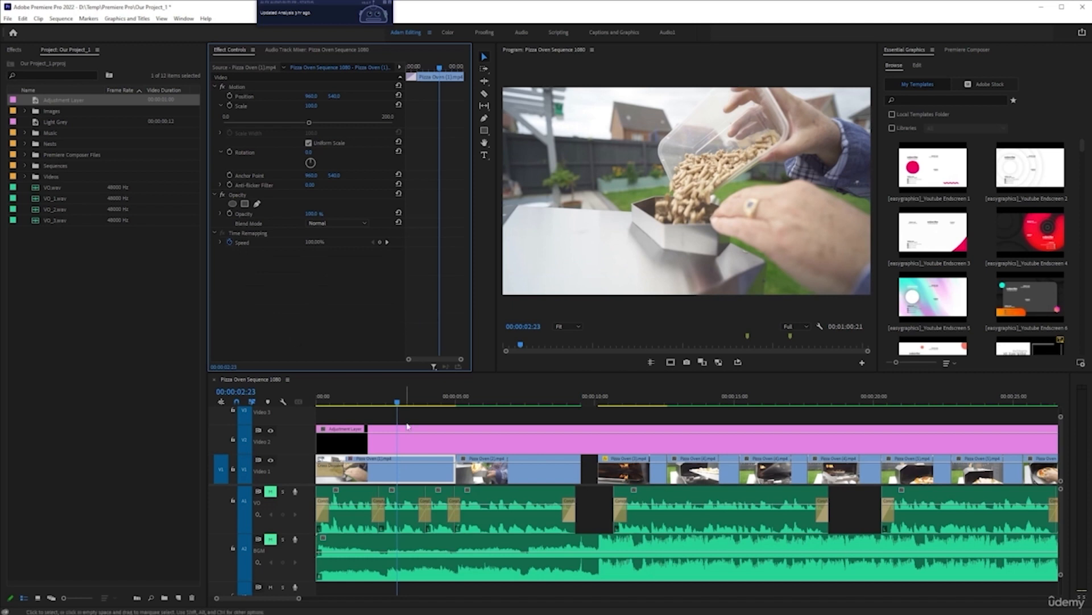
# Step: Apply the Crop effect from the effects library to the adjustment layer on Video 2
pyautogui.click(462, 437)
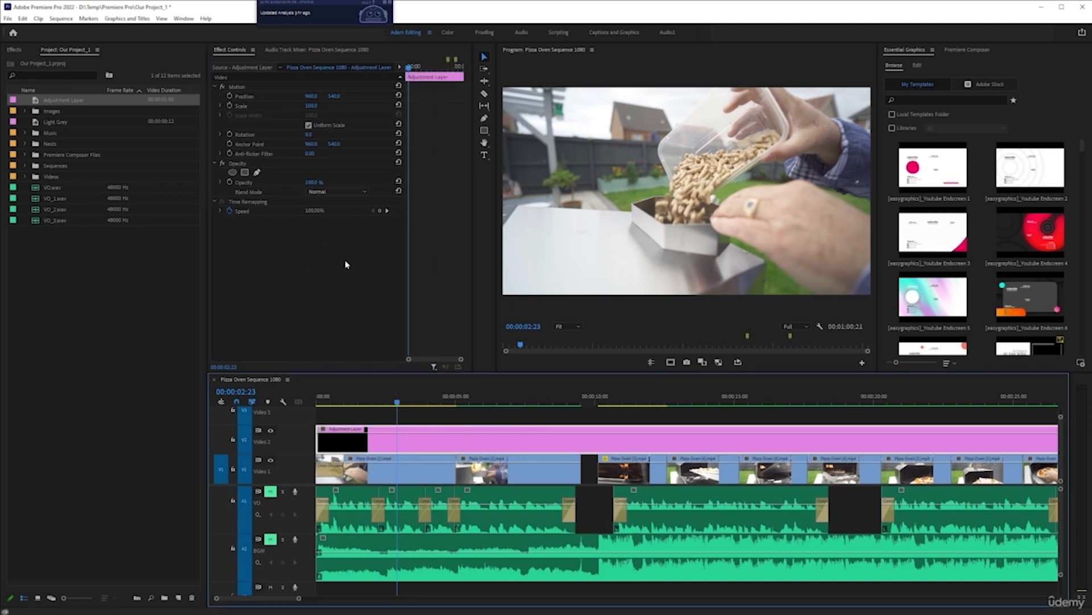
pyautogui.click(19, 50)
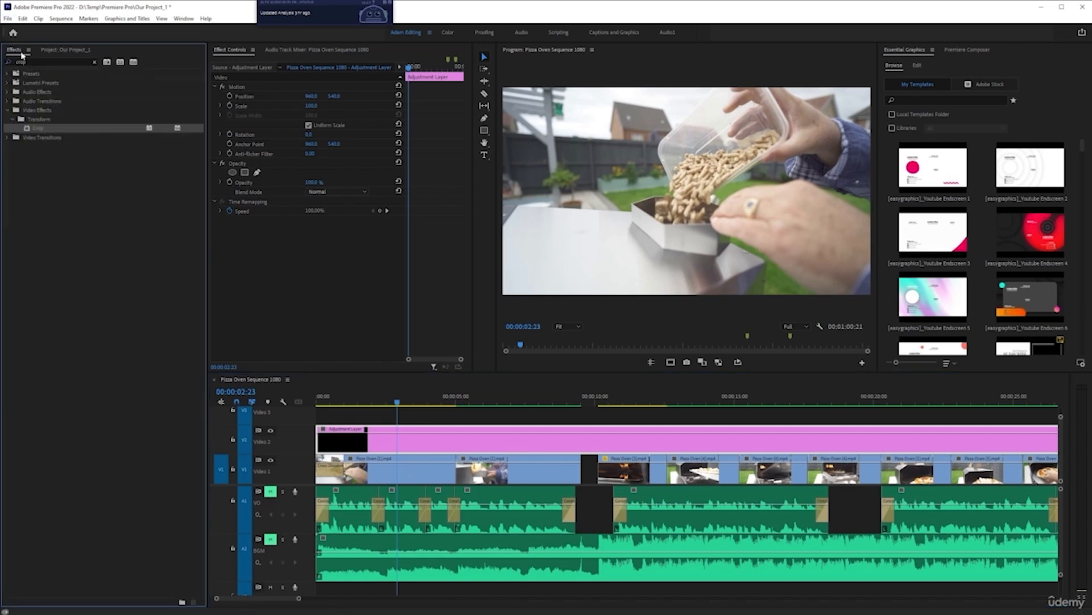
pyautogui.moveTo(39, 131); pyautogui.dragTo(377, 446)
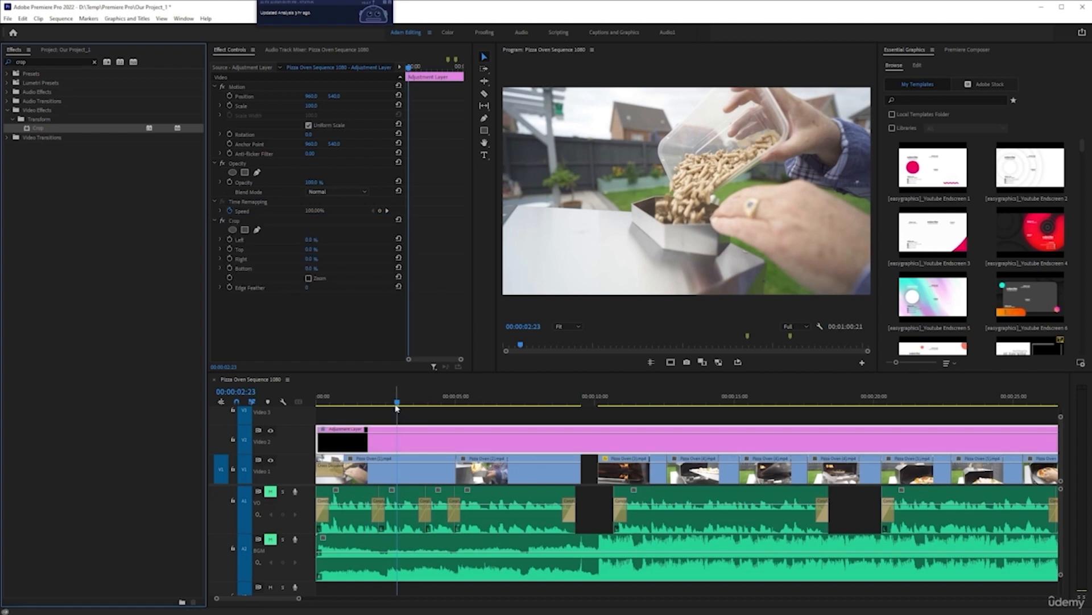
# Step: At about 00:00:01:16, keyframe the adjustment layer's Crop Top and Bottom, setting both to 10%
pyautogui.moveTo(397, 403); pyautogui.dragTo(362, 408)
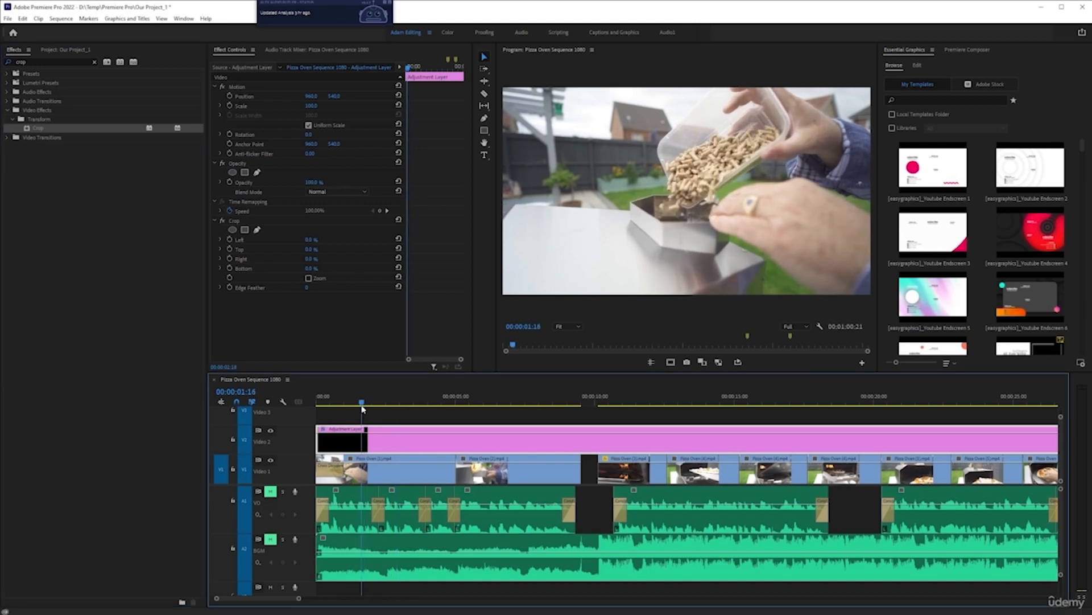
pyautogui.click(229, 248)
pyautogui.click(230, 268)
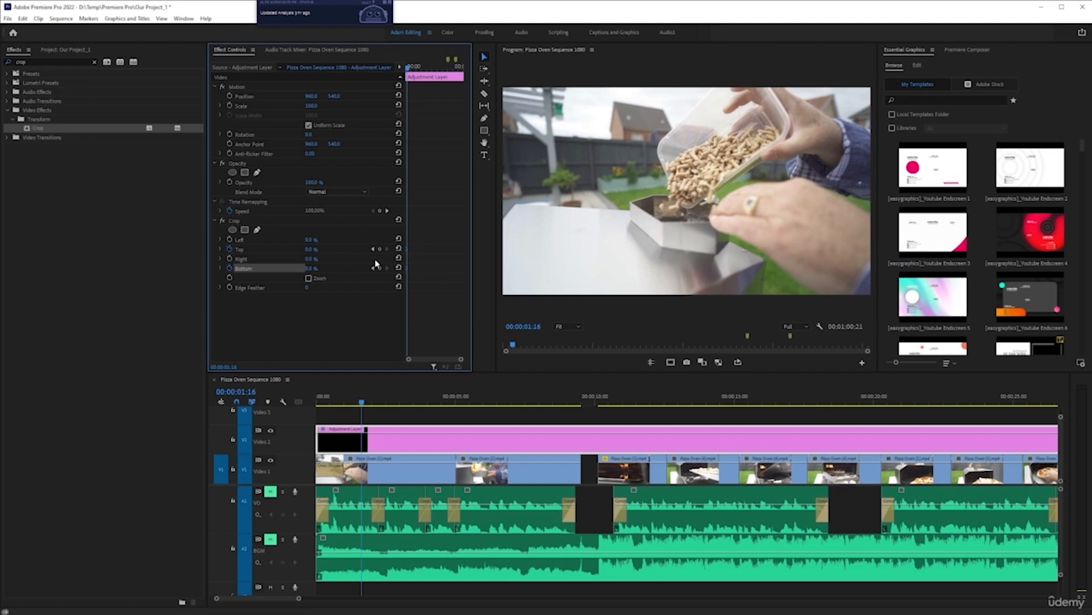
pyautogui.click(311, 249)
pyautogui.write('10')
pyautogui.press('Return')
pyautogui.click(311, 268)
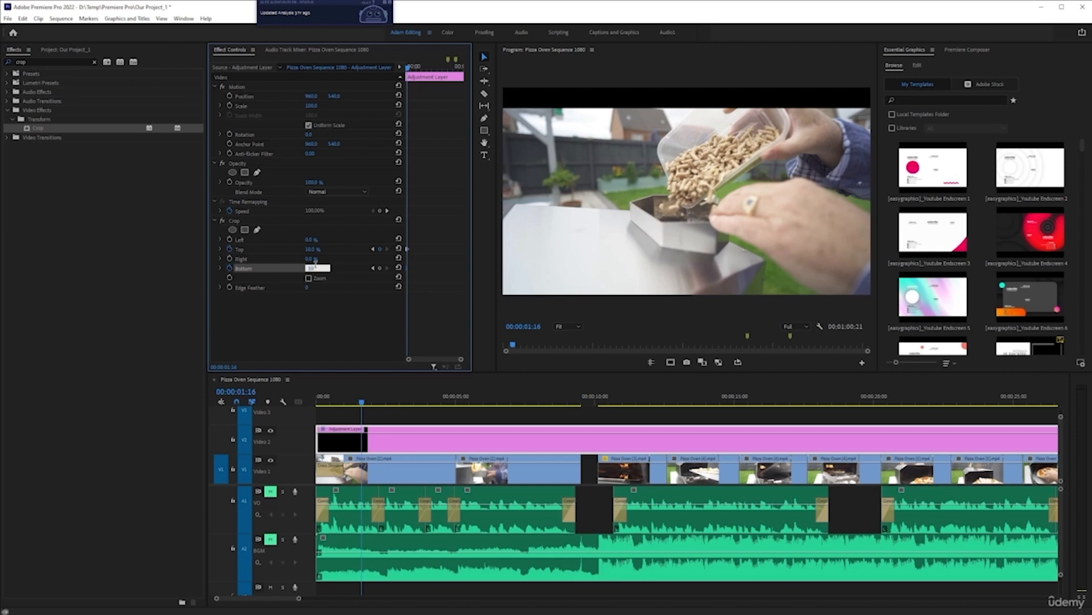
pyautogui.write('10')
pyautogui.press('Return')
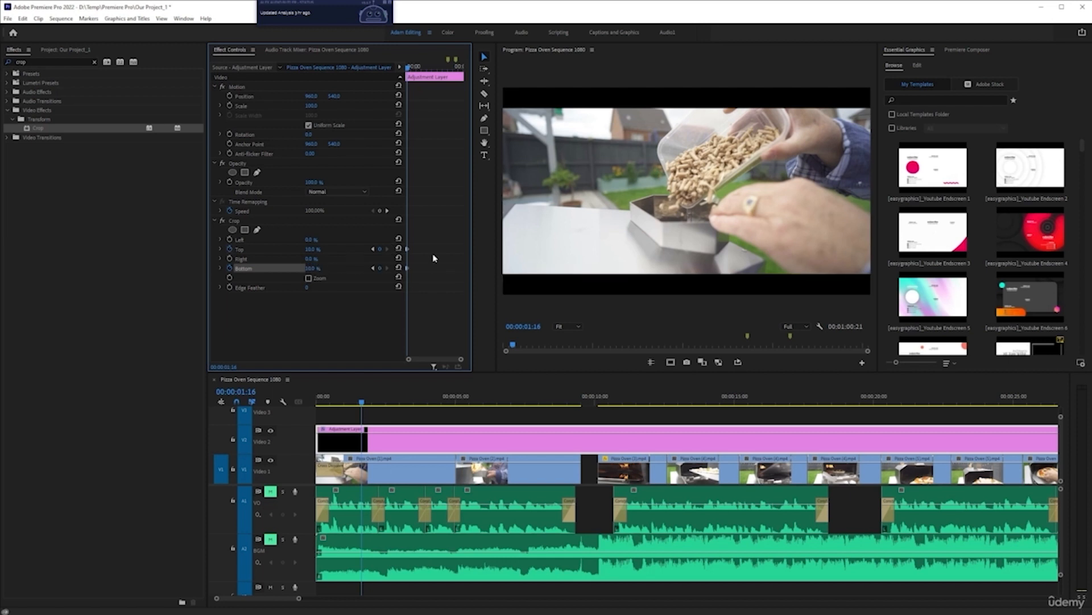
# Step: Apply Ease Out to the starting crop keyframes and Ease In to the Top and Bottom keyframes at the playhead
pyautogui.press('`')
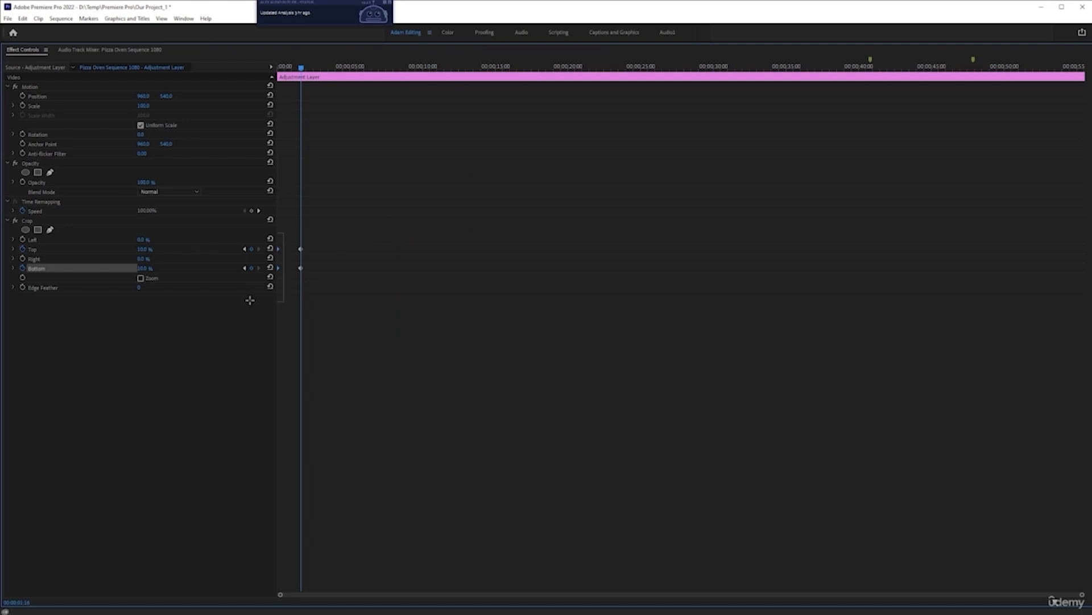
pyautogui.rightClick(279, 272)
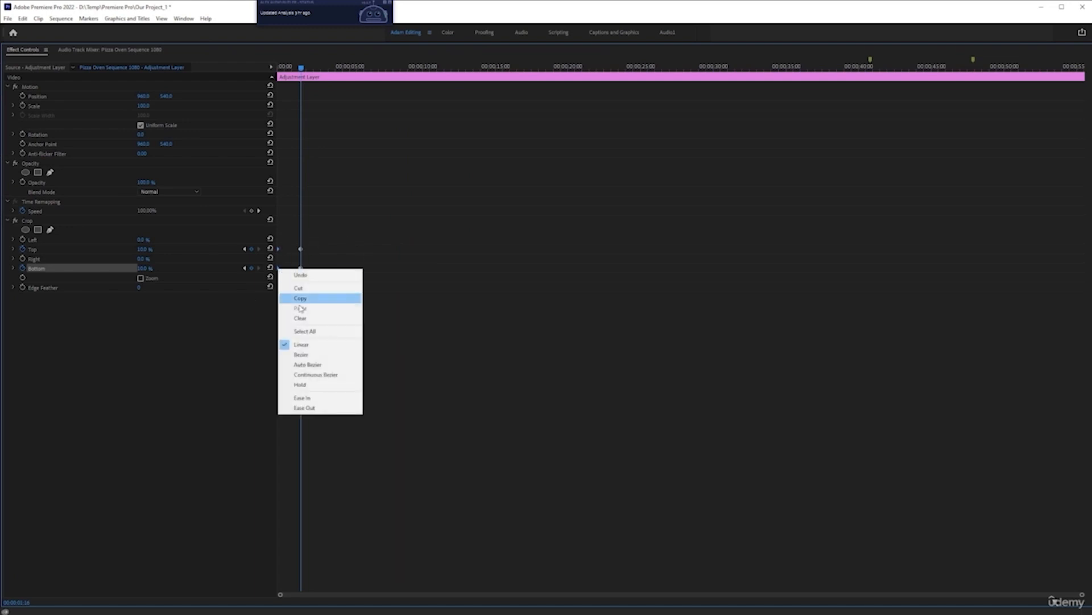
pyautogui.click(316, 407)
pyautogui.moveTo(309, 236); pyautogui.dragTo(292, 287)
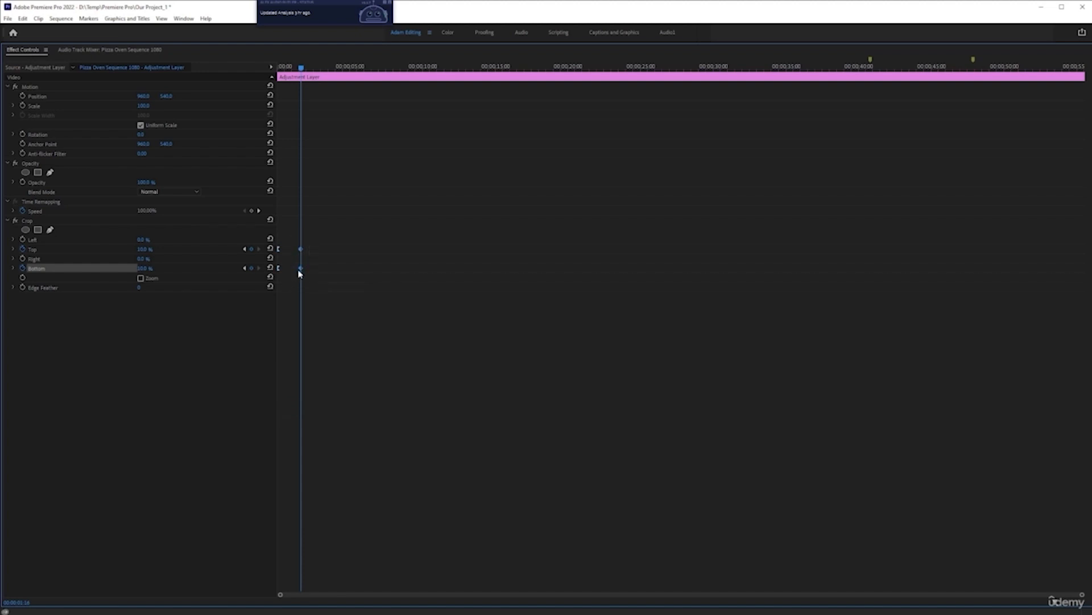
pyautogui.rightClick(302, 270)
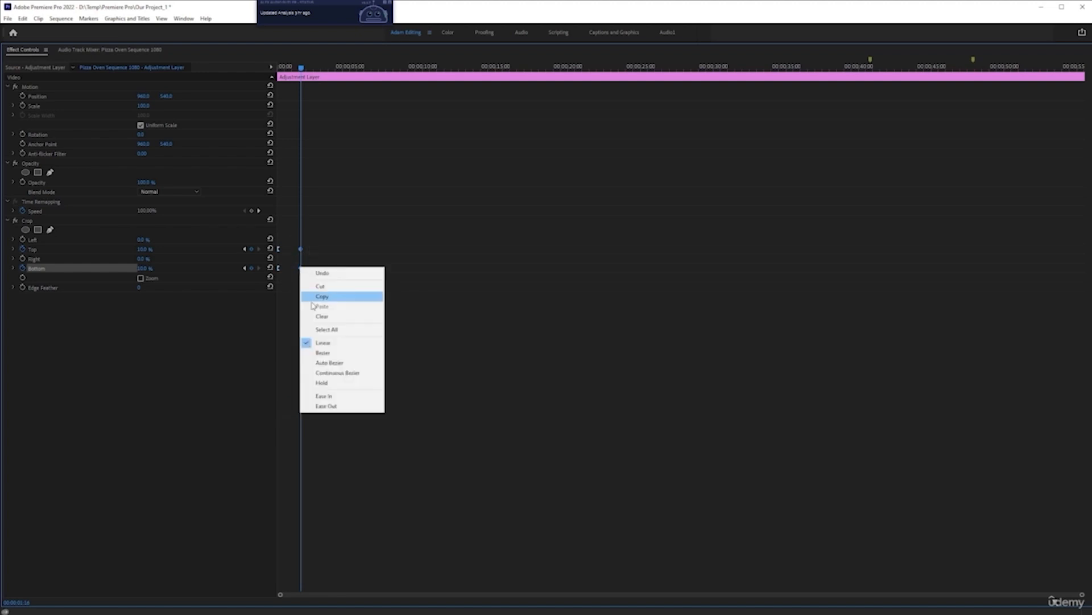
pyautogui.click(325, 395)
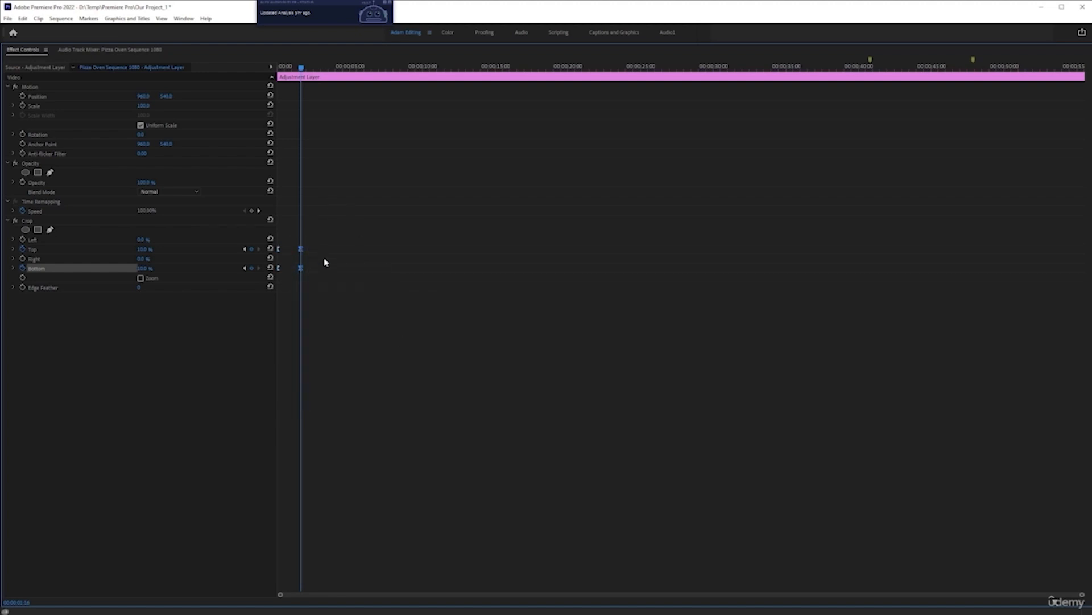
pyautogui.press('`')
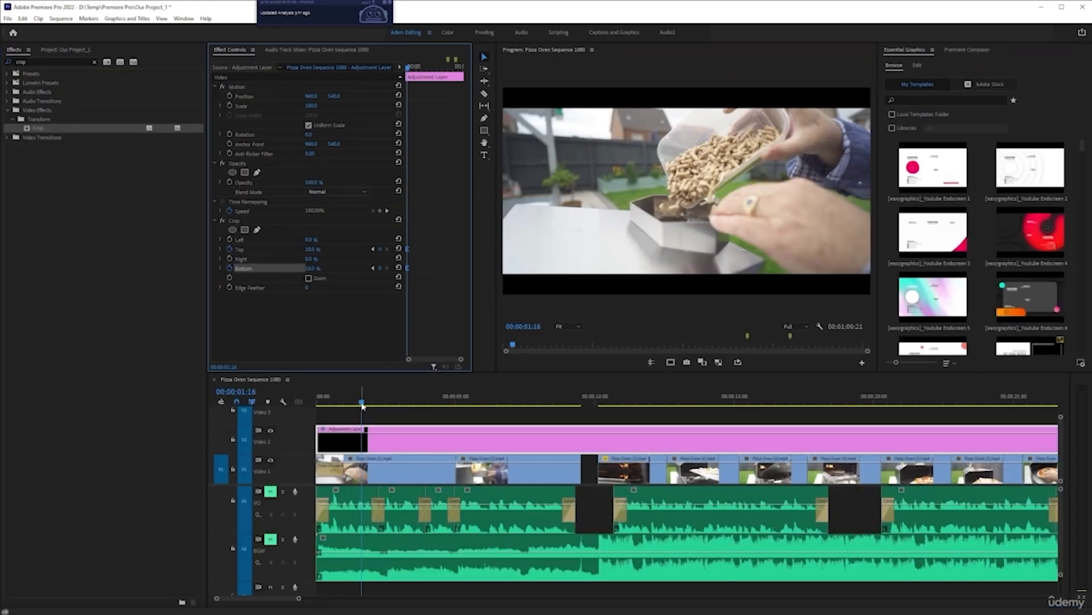
# Step: Play the sequence from the start to preview the adjustment layer's animated letterbox crop
pyautogui.press('Home')
pyautogui.press('space')
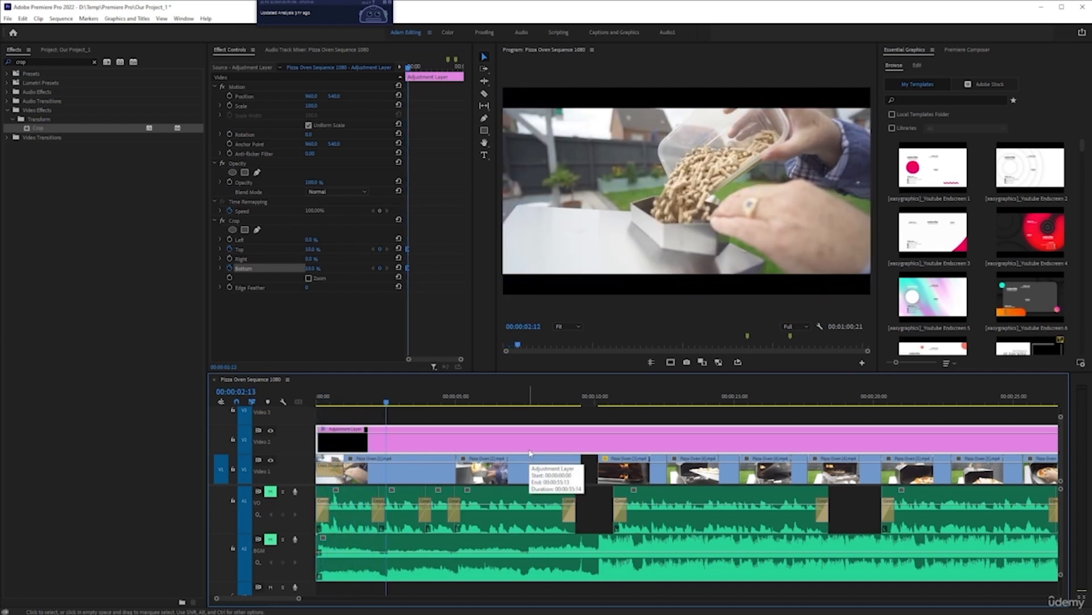
pyautogui.press('space')
pyautogui.moveTo(387, 401); pyautogui.dragTo(300, 403)
pyautogui.press('Home')
pyautogui.press('space')
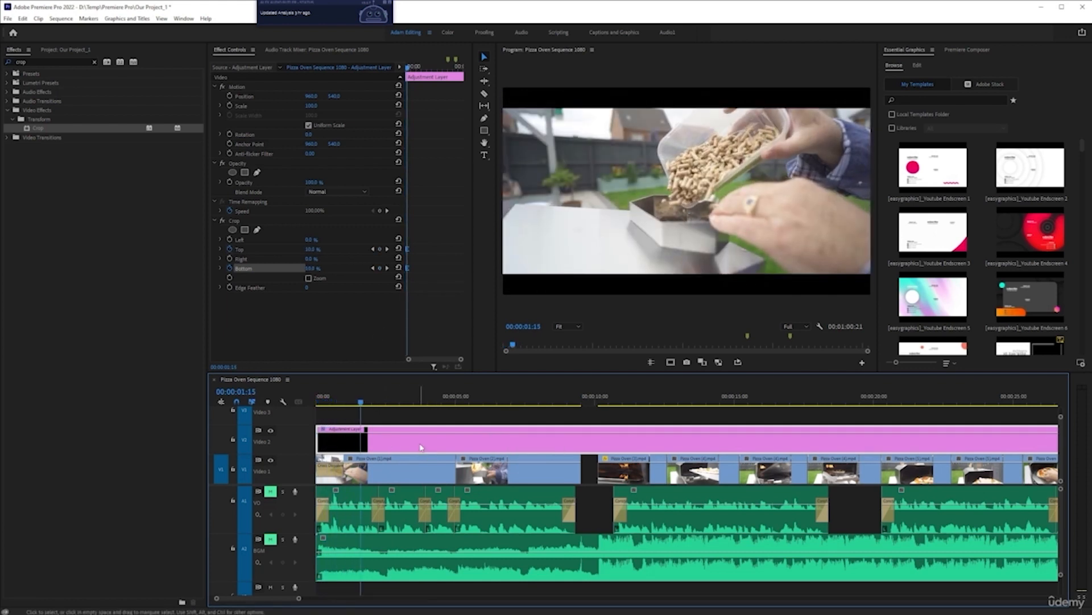
pyautogui.press('-')
pyautogui.press('-')
pyautogui.press('-')
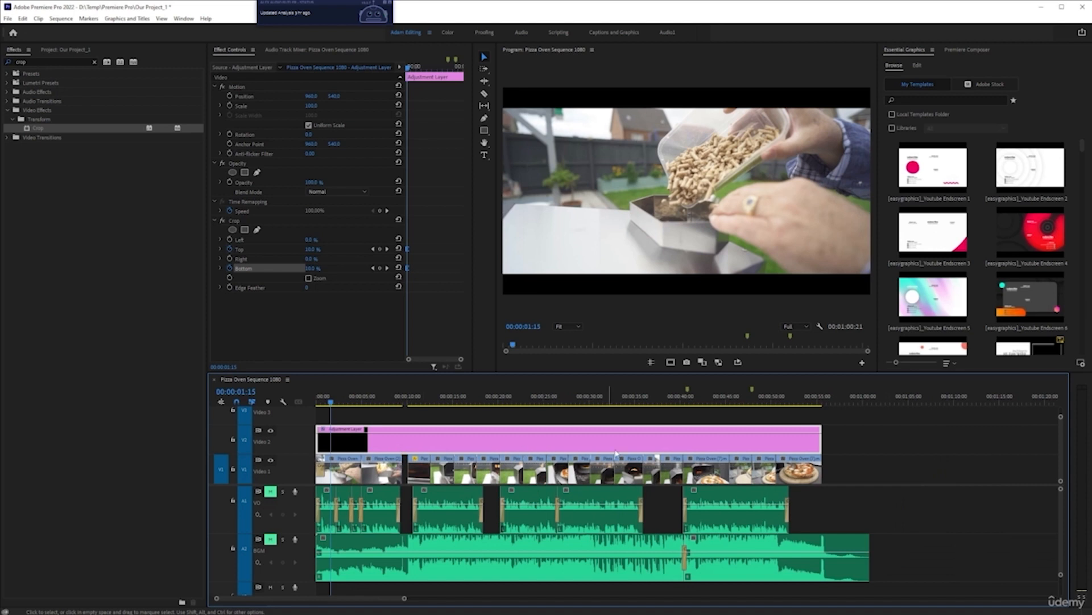
pyautogui.press('alt')
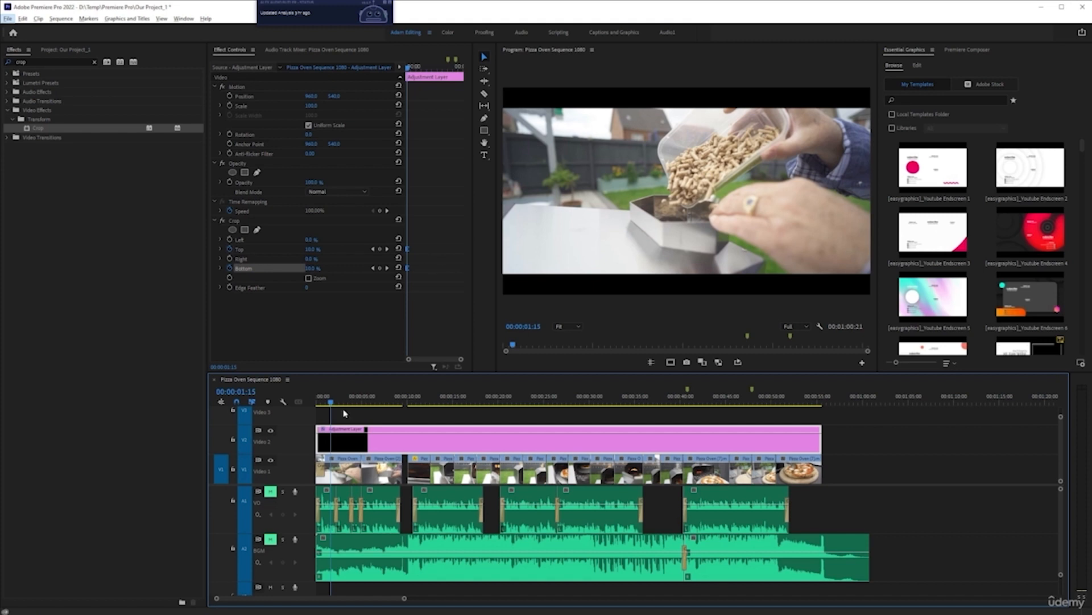
pyautogui.press('Home')
pyautogui.press('space')
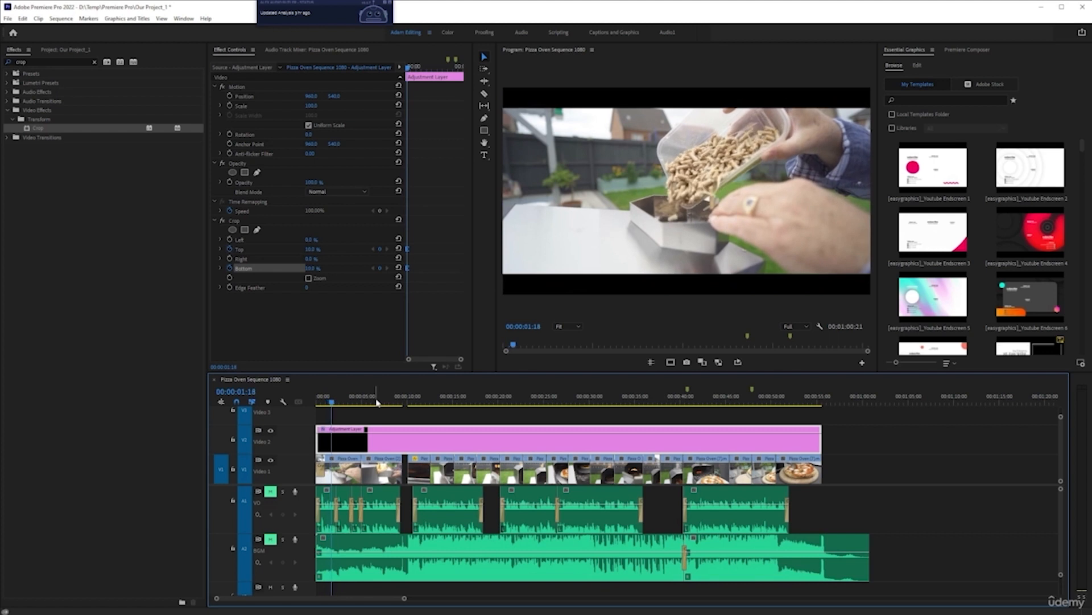
pyautogui.press('space')
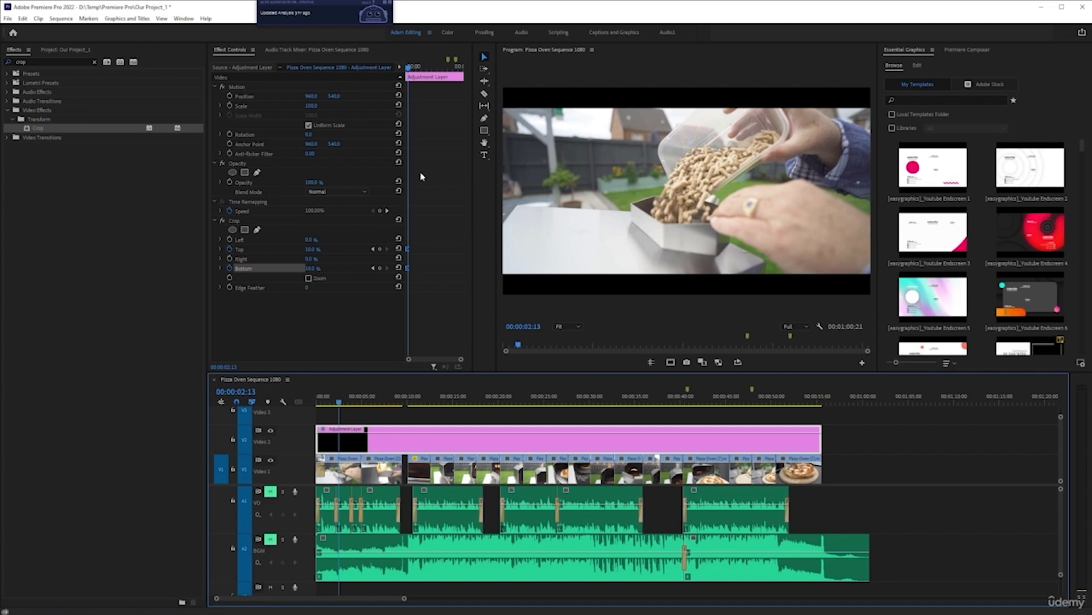
# Step: Move the adjustment layer's ending Top and Bottom crop keyframes slightly later
pyautogui.press('`')
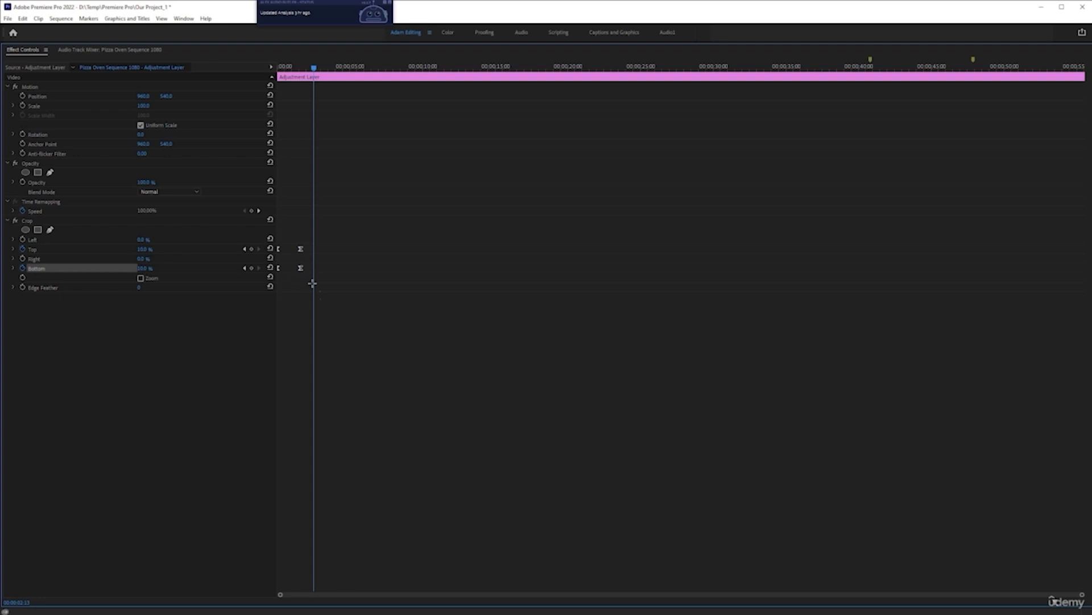
pyautogui.moveTo(300, 270); pyautogui.dragTo(312, 273)
pyautogui.press('`')
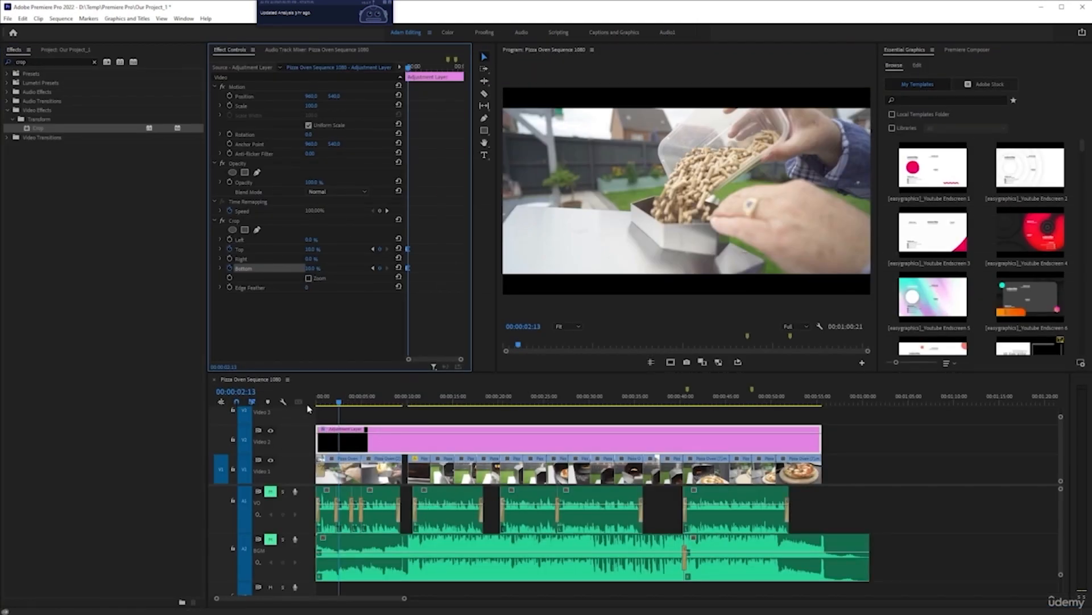
# Step: Play the opening of the sequence again to preview the adjusted letterbox animation
pyautogui.click(251, 400)
pyautogui.moveTo(340, 405); pyautogui.dragTo(140, 408)
pyautogui.press('space')
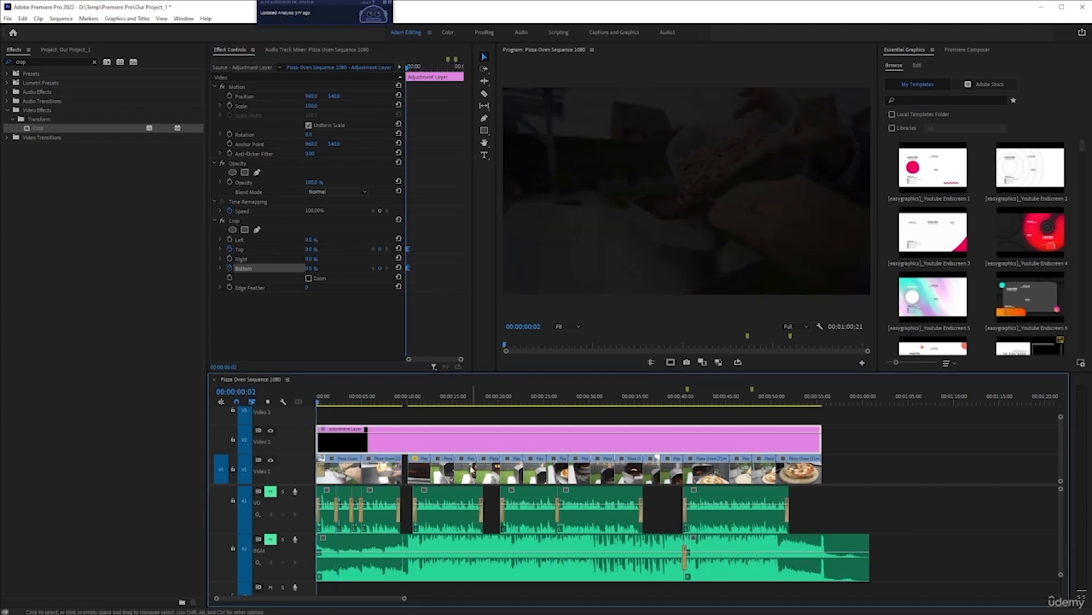
pyautogui.press('=')
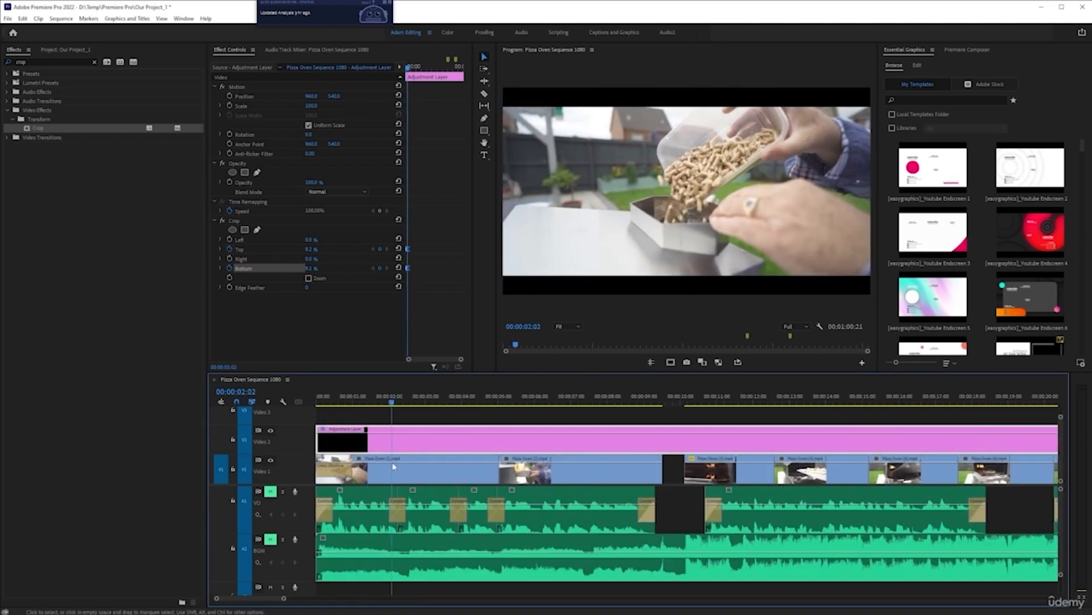
pyautogui.press('space')
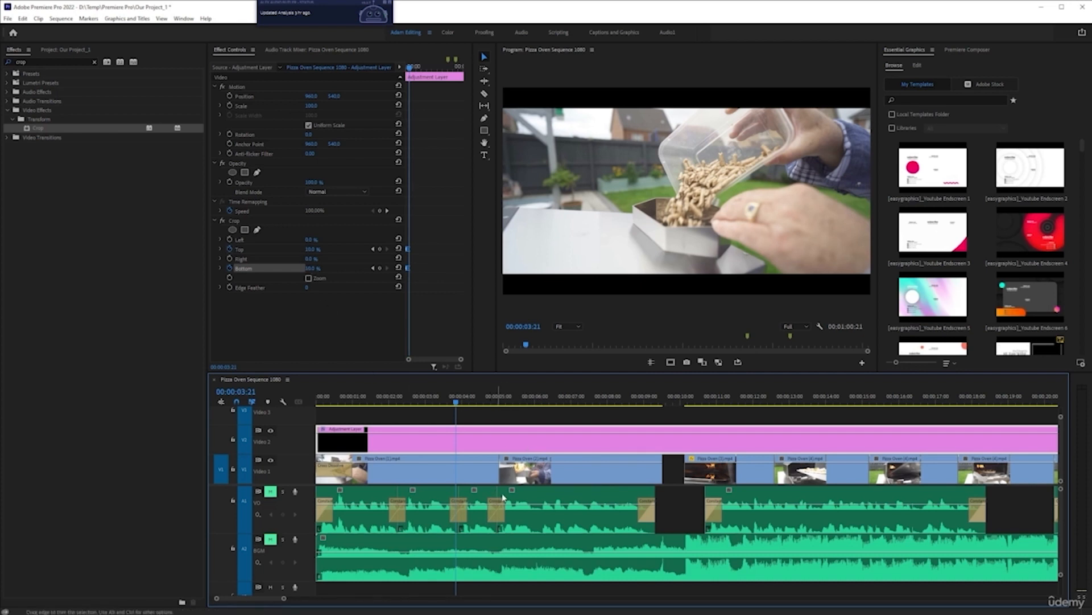
pyautogui.press('space')
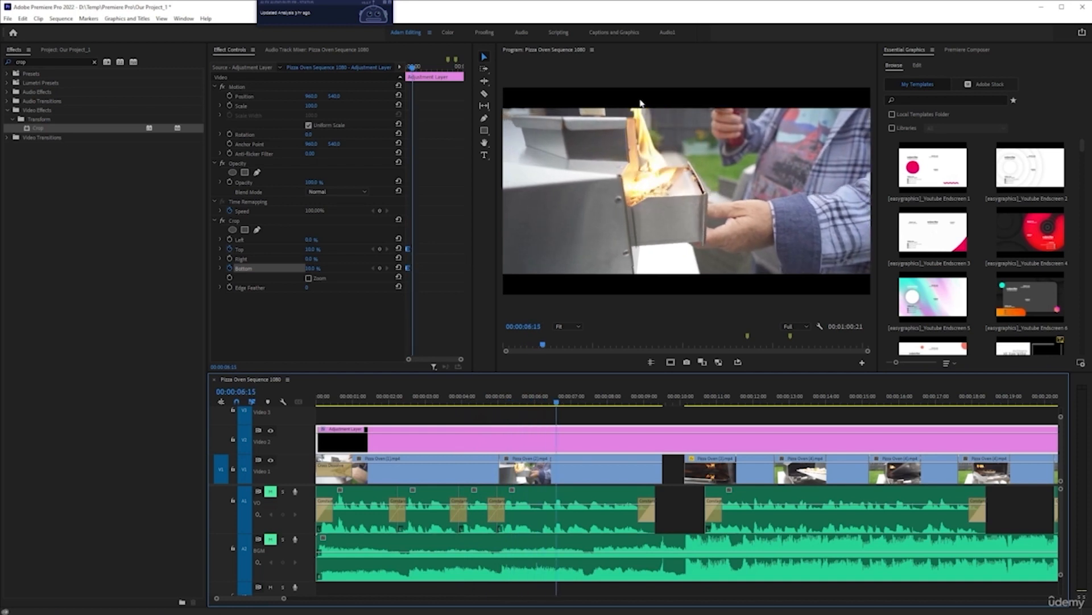
pyautogui.scroll(-3, 653, 506)
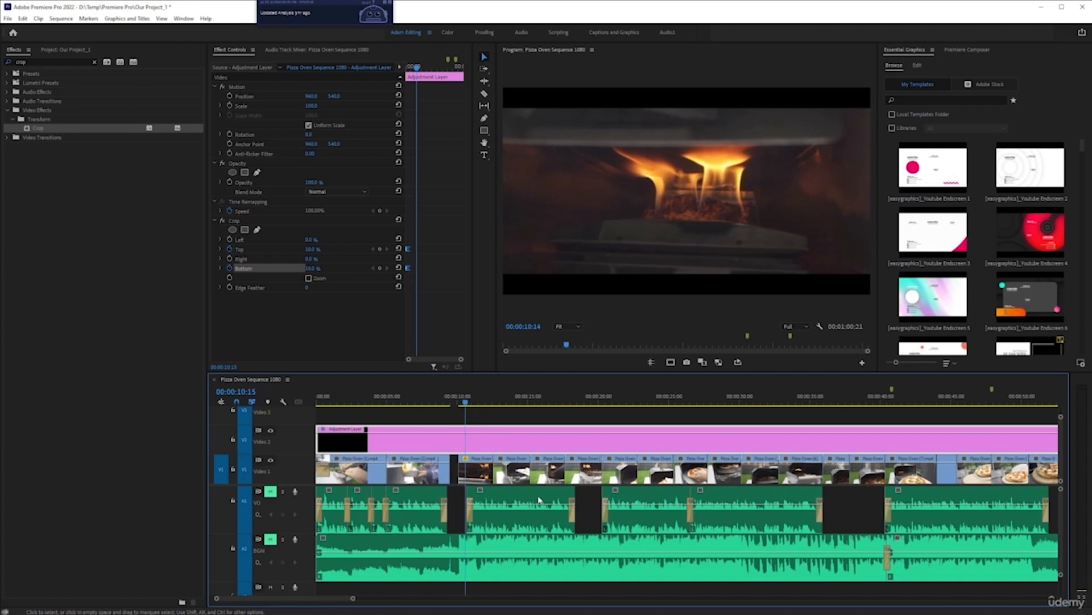
pyautogui.scroll(-2, 539, 499)
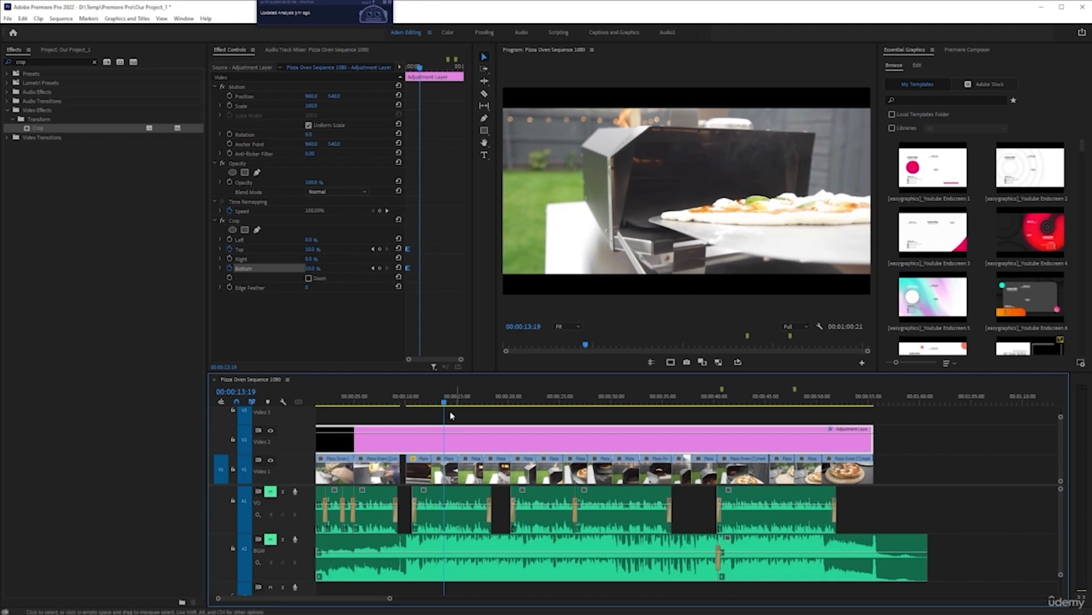
pyautogui.scroll(5, 397, 466)
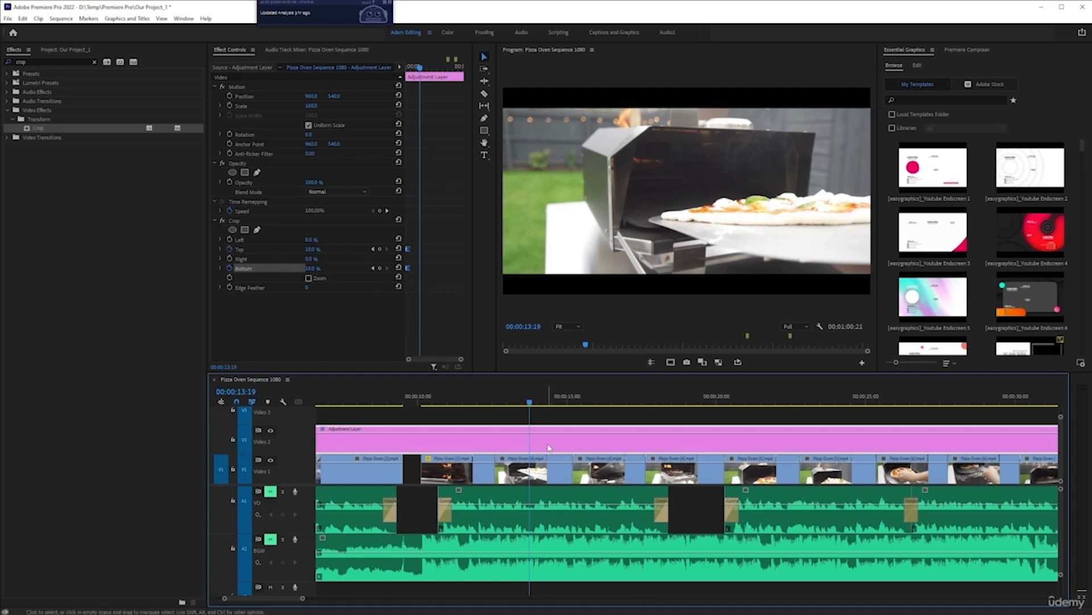
pyautogui.hotkey('shift', 'e')
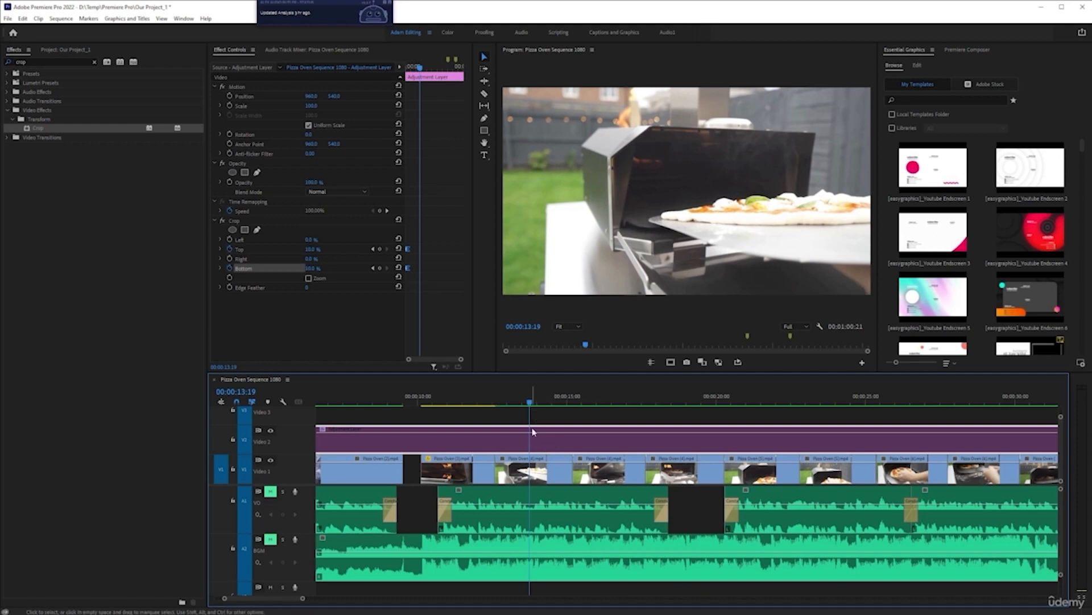
pyautogui.click(533, 472)
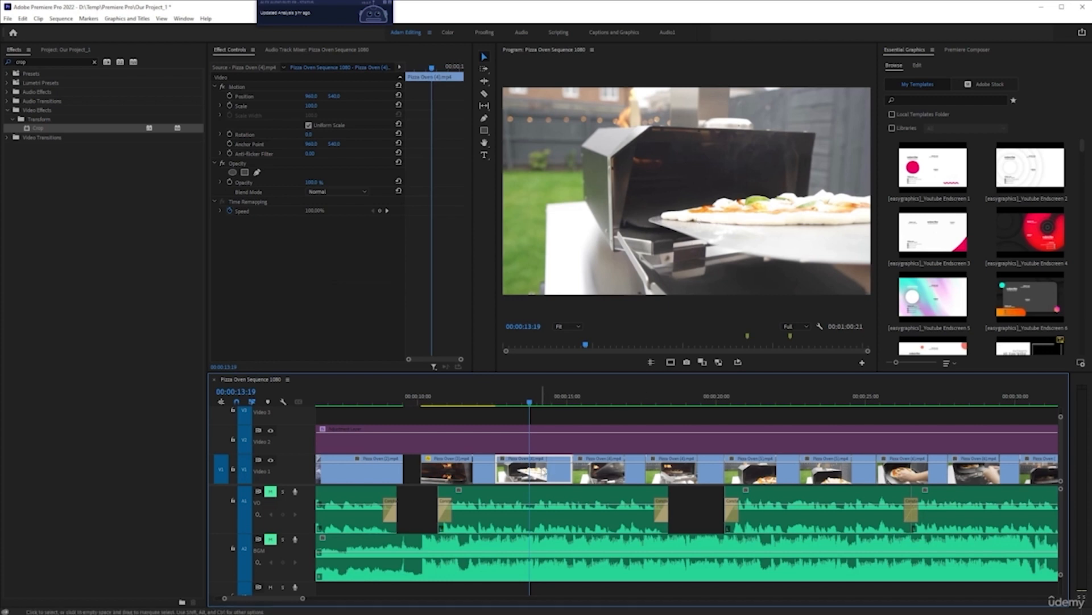
pyautogui.moveTo(340, 96)
pyautogui.mouseDown()
pyautogui.moveTo(232, 121)
pyautogui.moveTo(338, 96)
pyautogui.mouseUp()
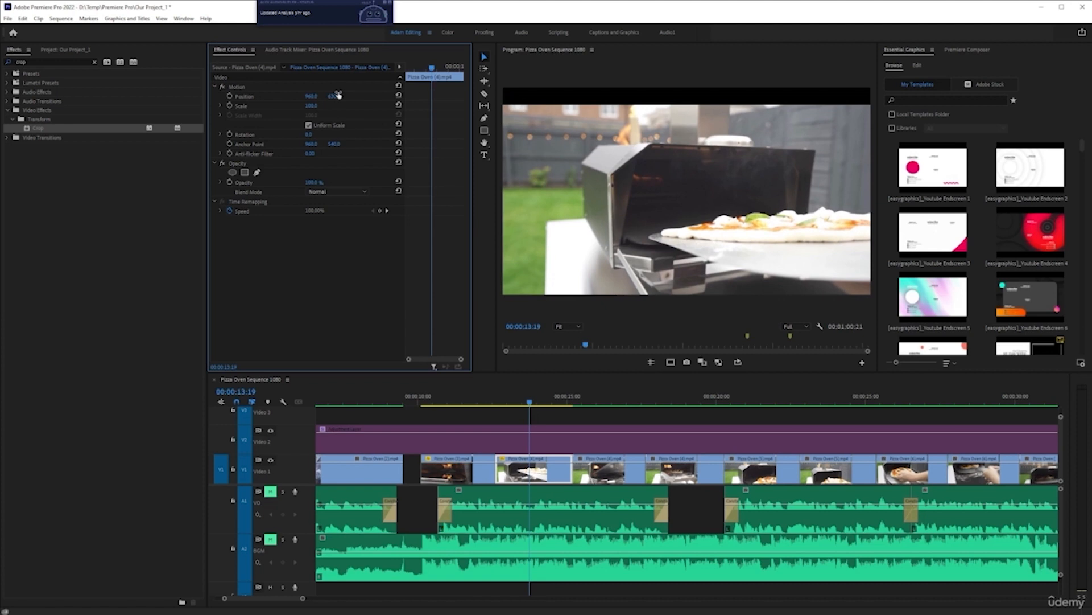
pyautogui.hotkey('ctrl', 'z')
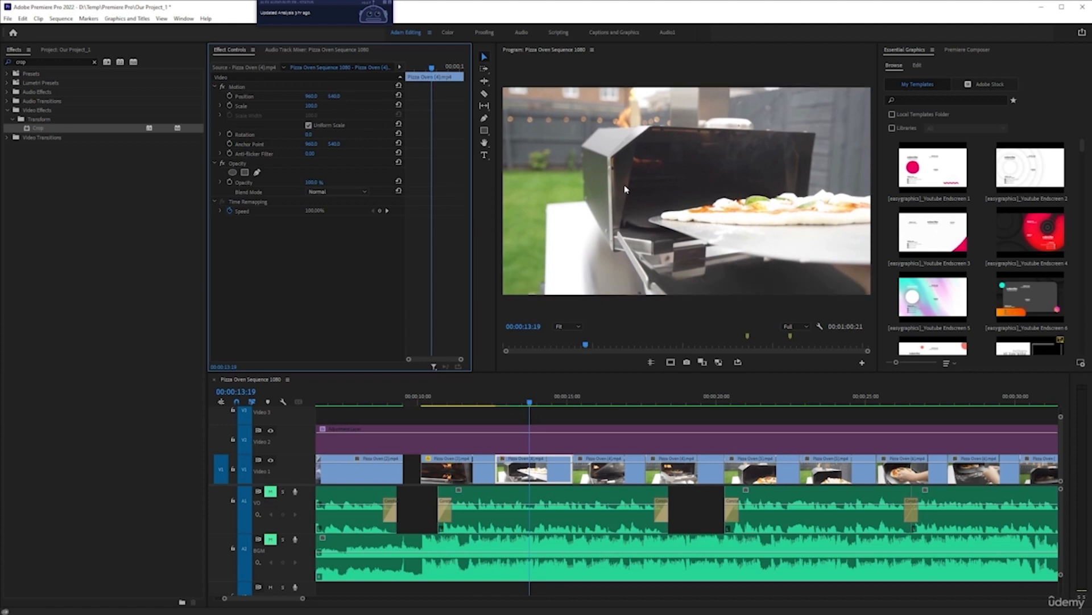
# Step: Save the project and re-enable the adjustment layer
pyautogui.hotkey('ctrl', 's')
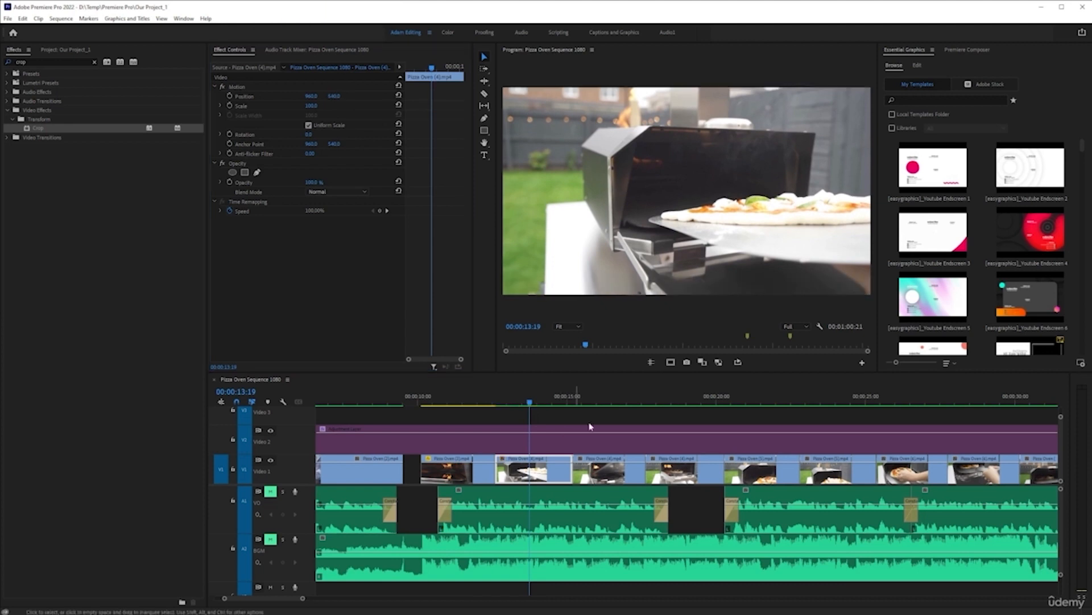
pyautogui.click(540, 448)
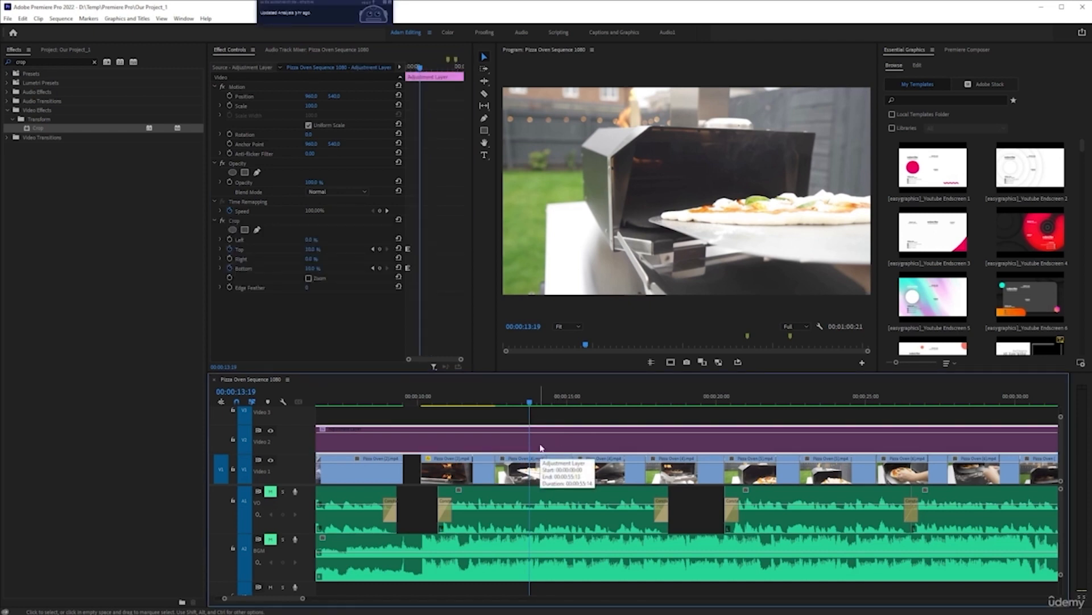
pyautogui.hotkey('shift', 'e')
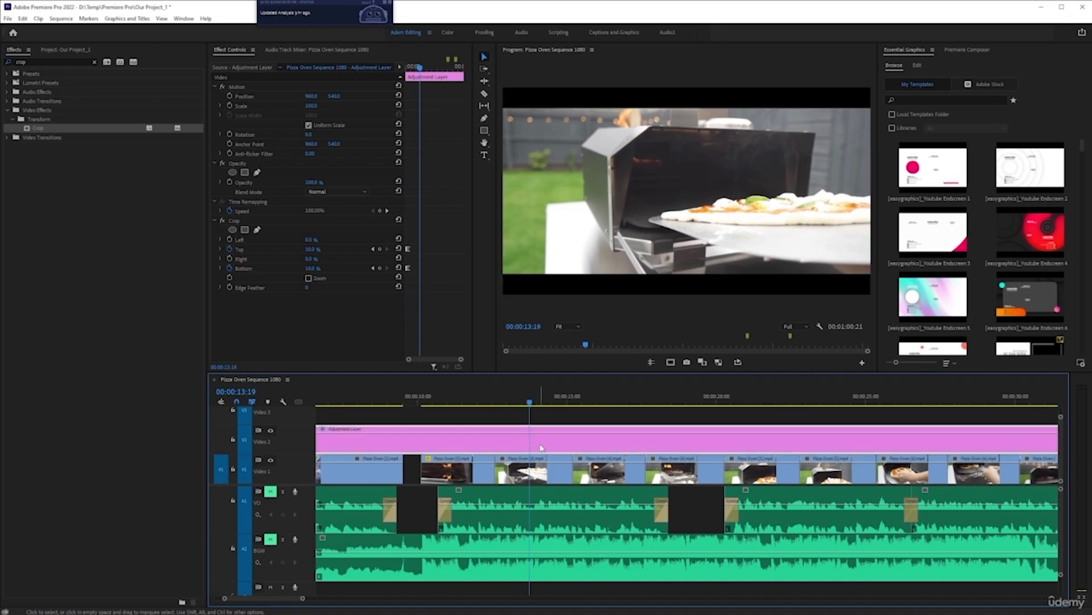
# Step: Lower the Pizza Oven (4) clip within the letterbox by increasing its Position Y value
pyautogui.click(524, 482)
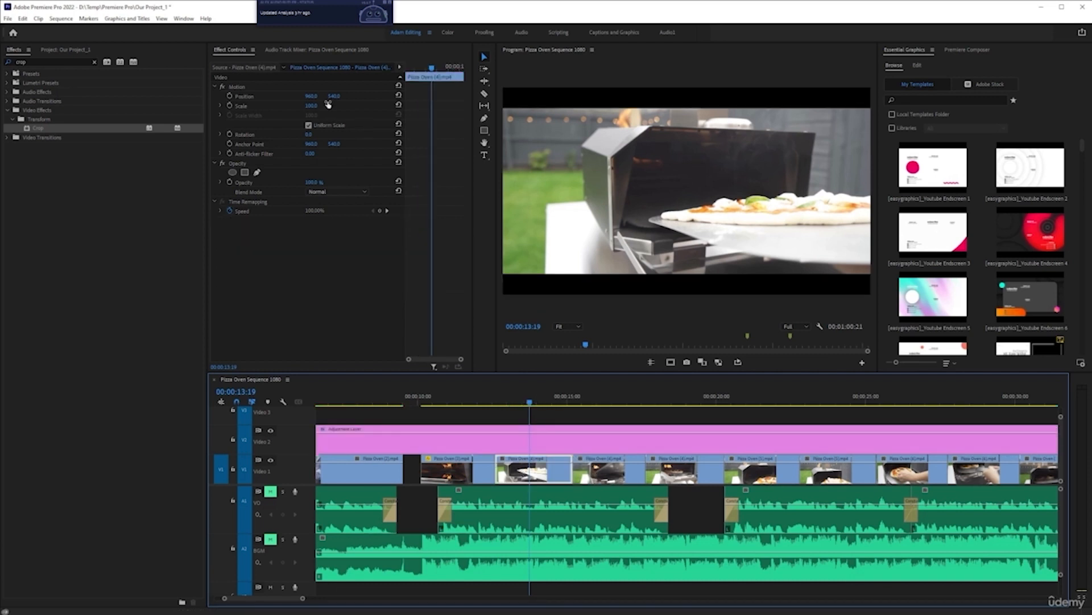
pyautogui.moveTo(334, 99); pyautogui.dragTo(355, 109)
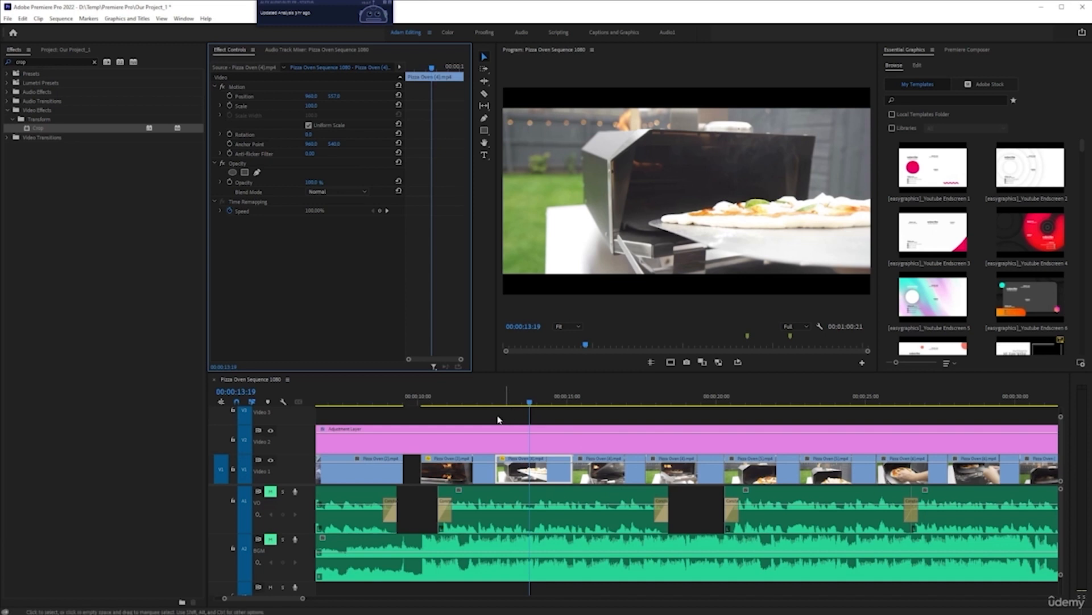
pyautogui.scroll(-4, 491, 438)
pyautogui.press('space')
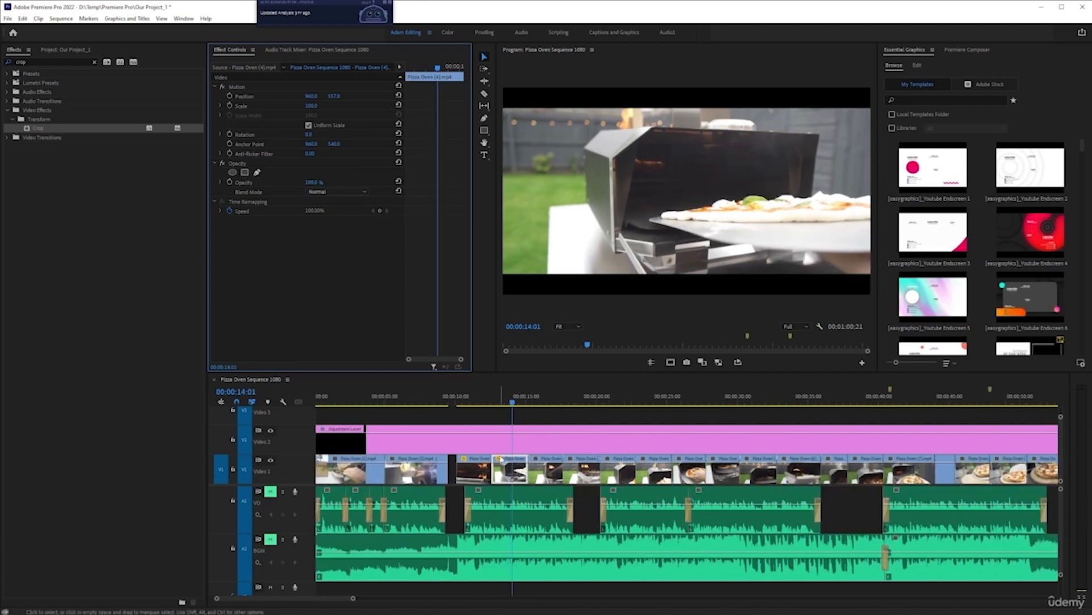
# Step: Raise the Pizza Oven (5) clip within the letterbox by decreasing its Position Y value
pyautogui.scroll(2, 538, 420)
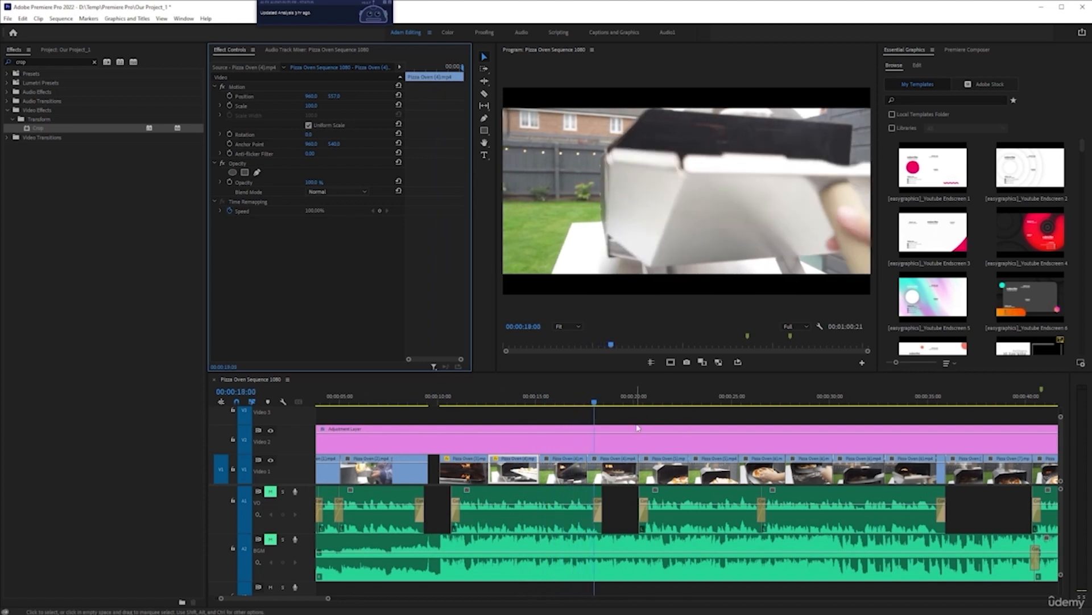
pyautogui.scroll(1, 683, 497)
pyautogui.scroll(1, 683, 497)
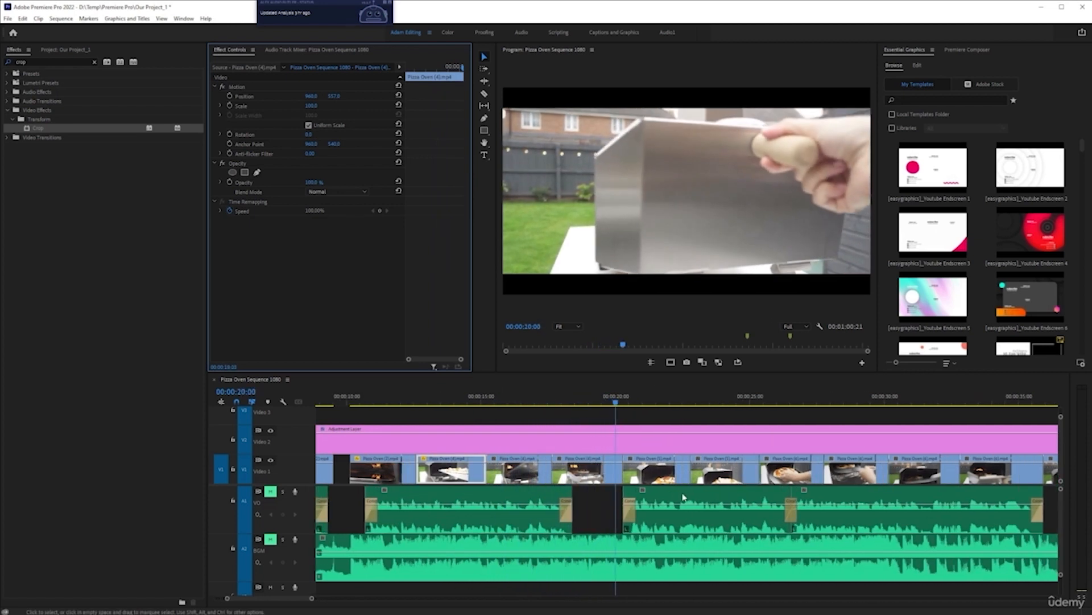
pyautogui.press('space')
pyautogui.click(660, 473)
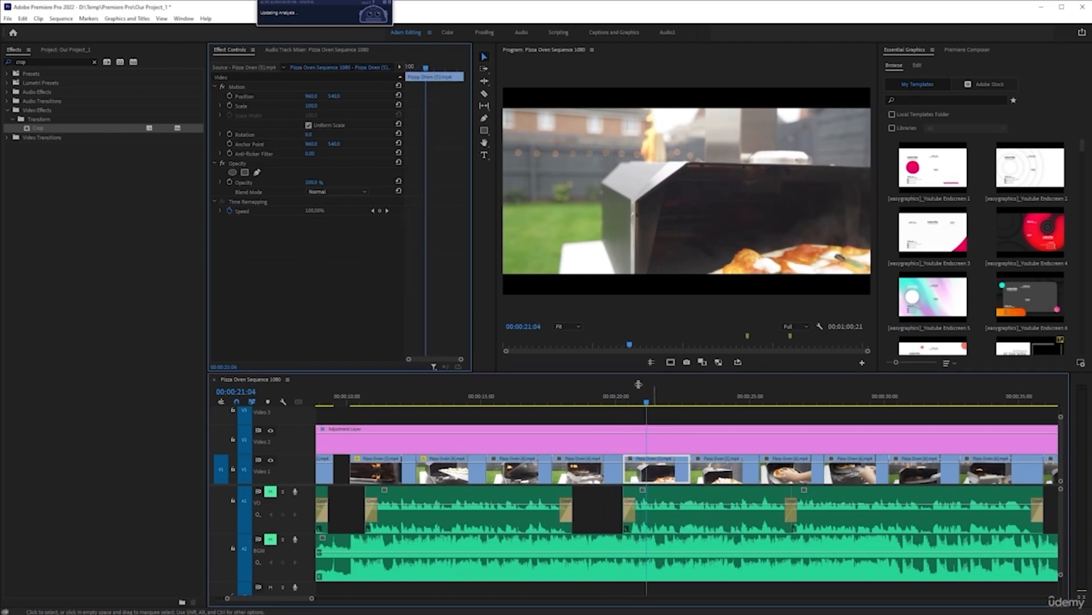
pyautogui.moveTo(334, 96); pyautogui.dragTo(290, 100)
pyautogui.press('space')
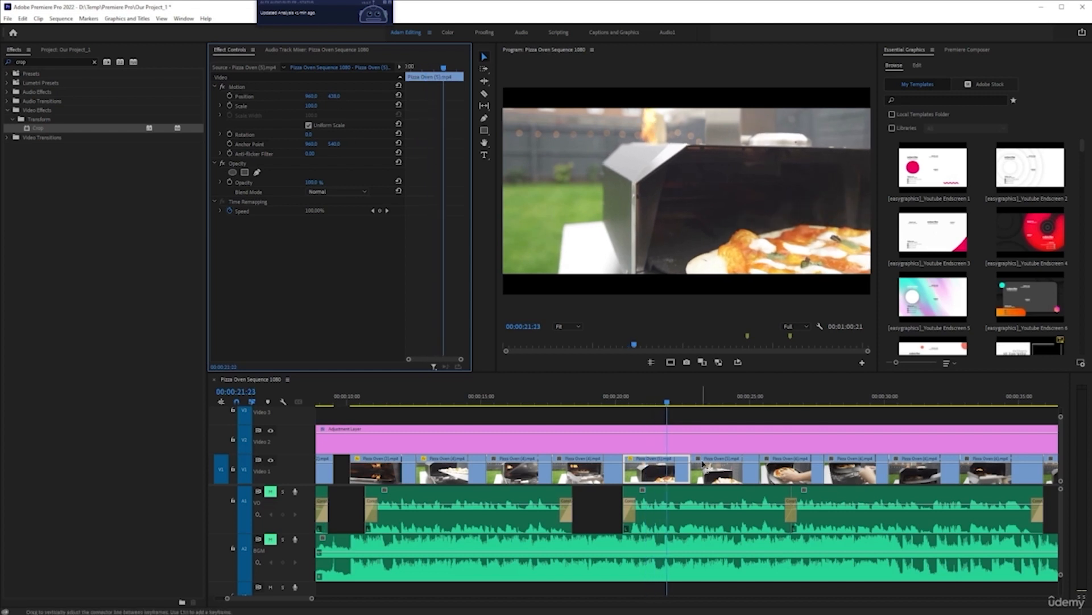
# Step: Shift the next clip upward in the frame by reducing its vertical Position
pyautogui.scroll(-3, 699, 466)
pyautogui.scroll(-3, 687, 470)
pyautogui.scroll(2, 577, 485)
pyautogui.press('space')
pyautogui.press('space')
pyautogui.click(637, 469)
pyautogui.moveTo(334, 96); pyautogui.dragTo(293, 106)
# Step: Adjust the Pizza Oven (6) clip's vertical Position so its subject sits inside the letterbox
pyautogui.press('space')
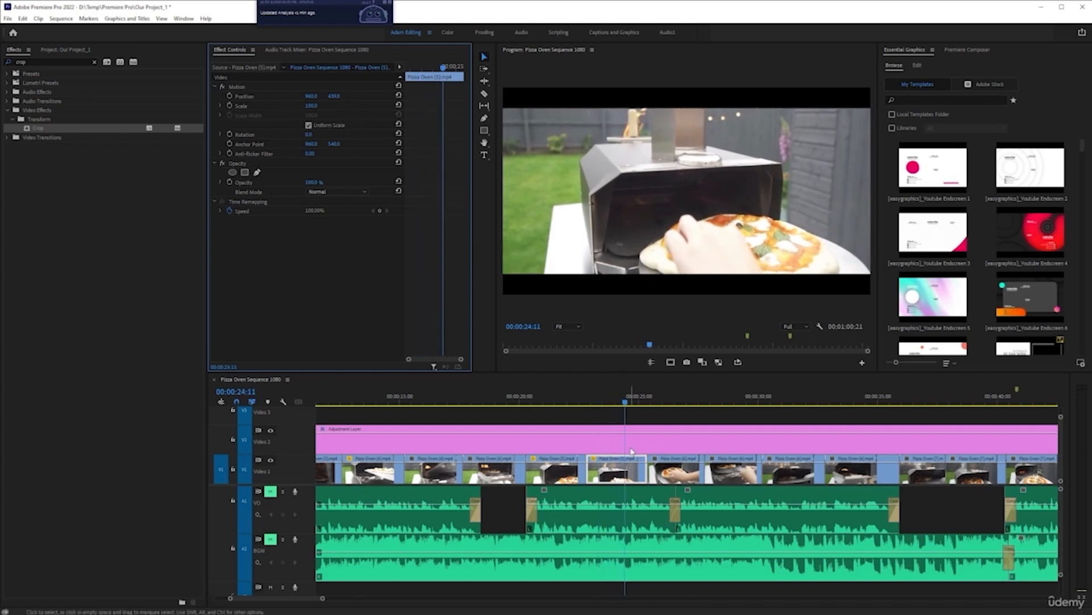
pyautogui.press('space')
pyautogui.moveTo(337, 96); pyautogui.dragTo(319, 98)
pyautogui.press('space')
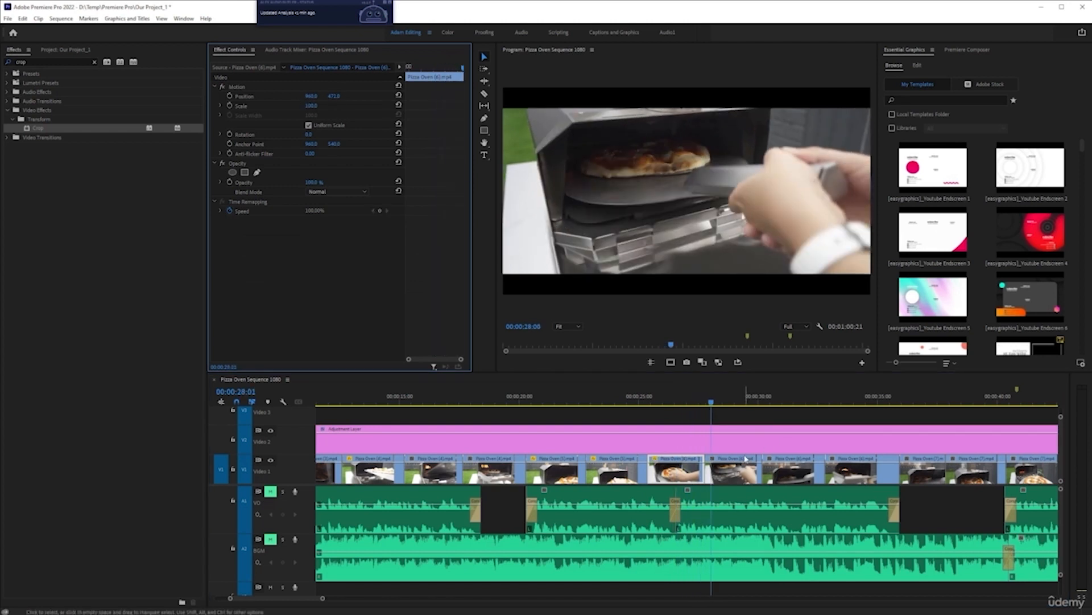
pyautogui.press('space')
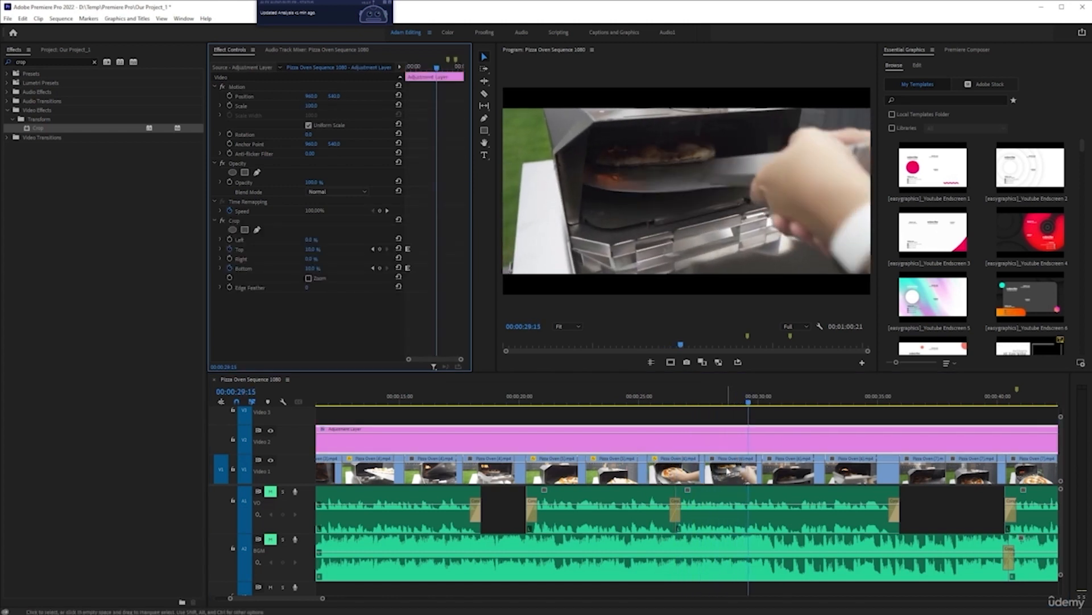
pyautogui.moveTo(333, 97); pyautogui.dragTo(409, 98)
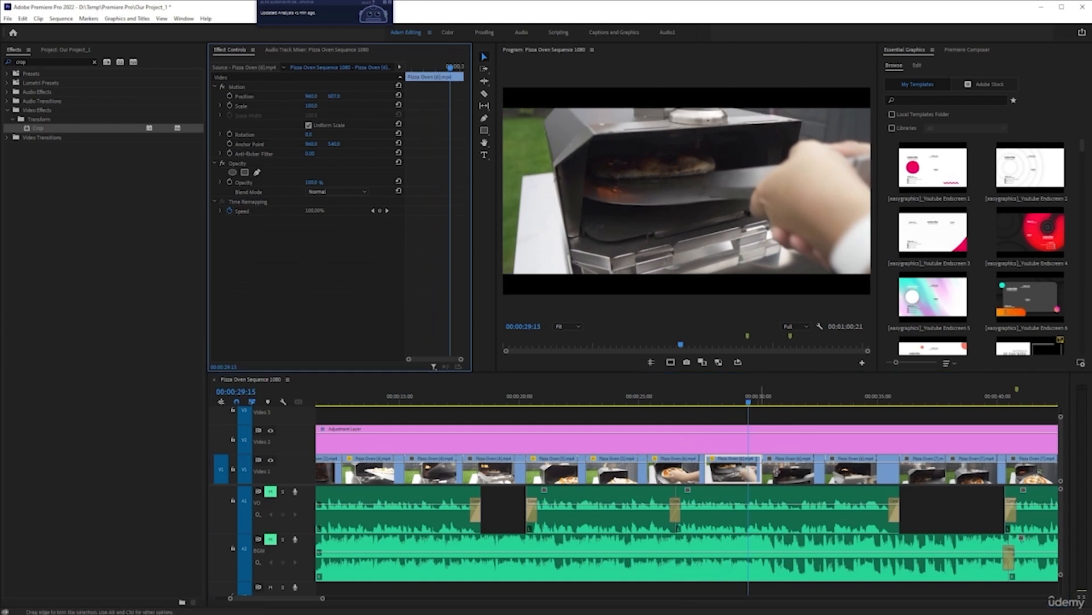
pyautogui.press('space')
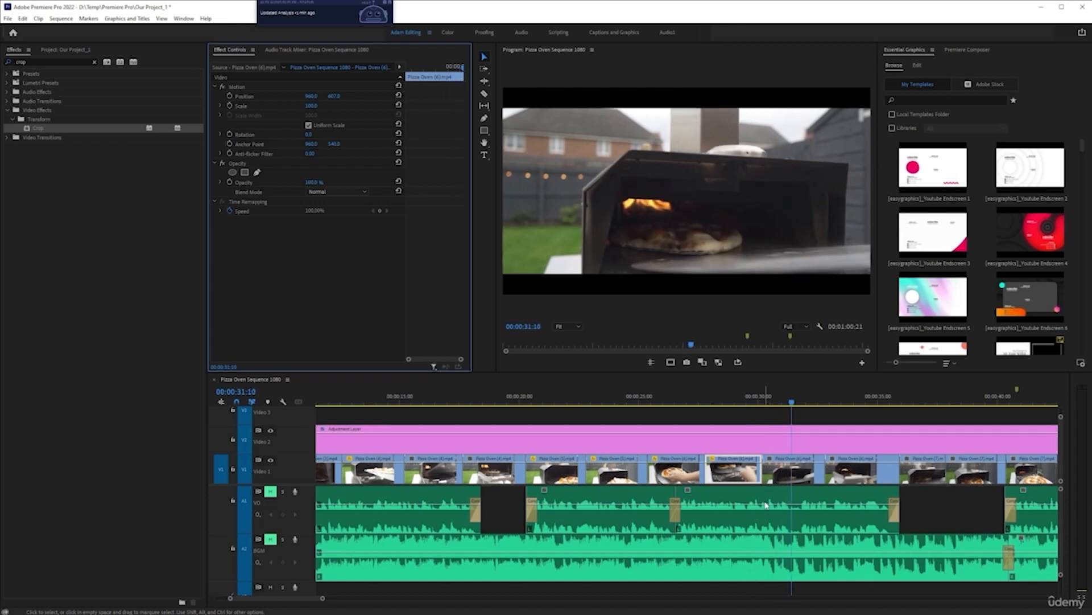
pyautogui.press('space')
# Step: Move the following clip up by lowering its Position Y value, then preview from the playhead
pyautogui.click(794, 480)
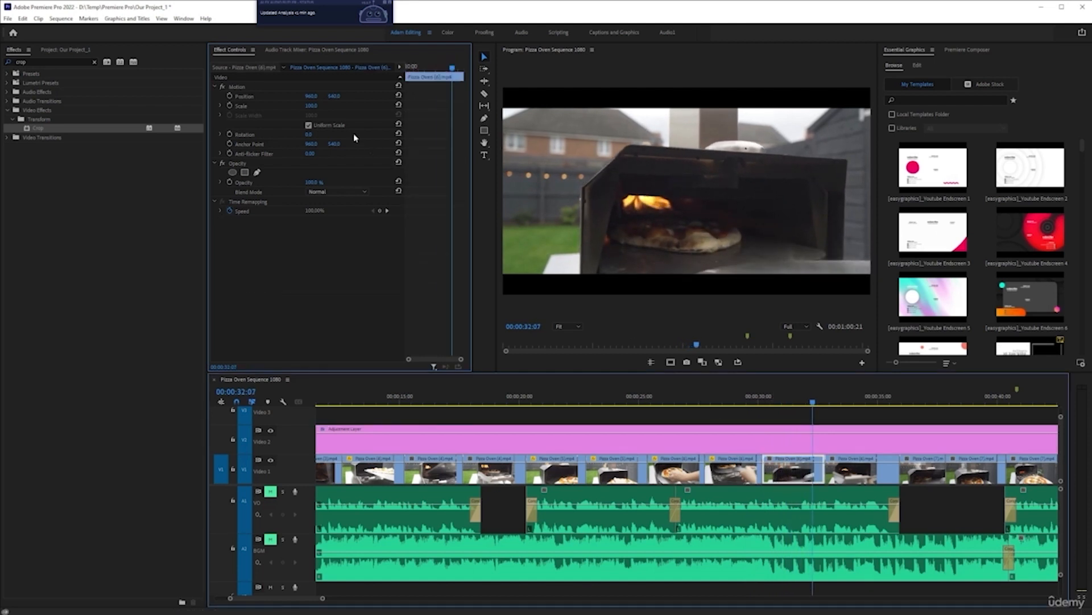
pyautogui.moveTo(335, 102); pyautogui.dragTo(299, 98)
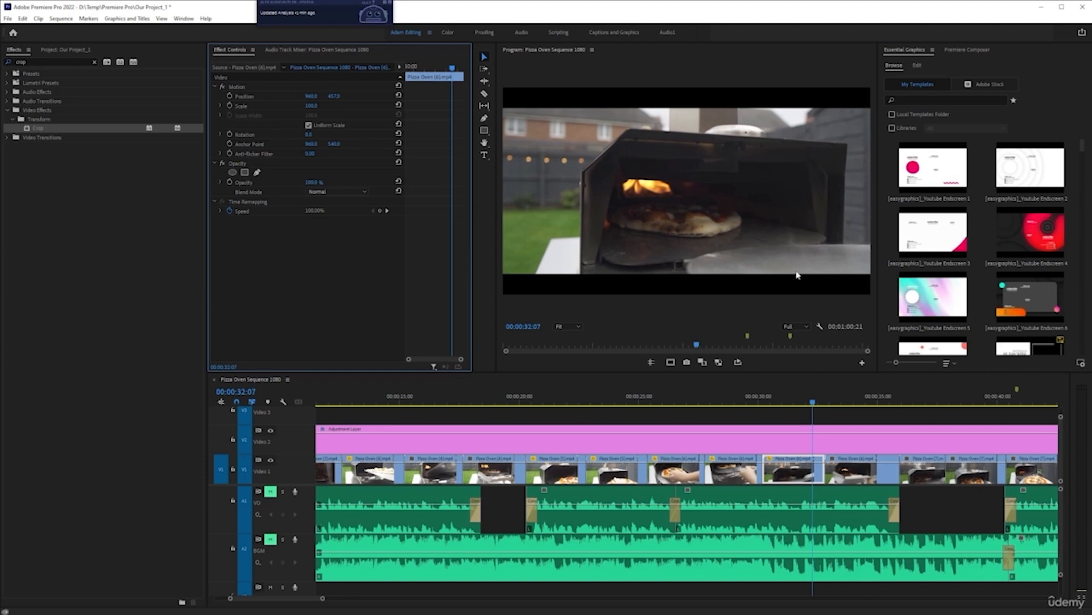
pyautogui.click(746, 402)
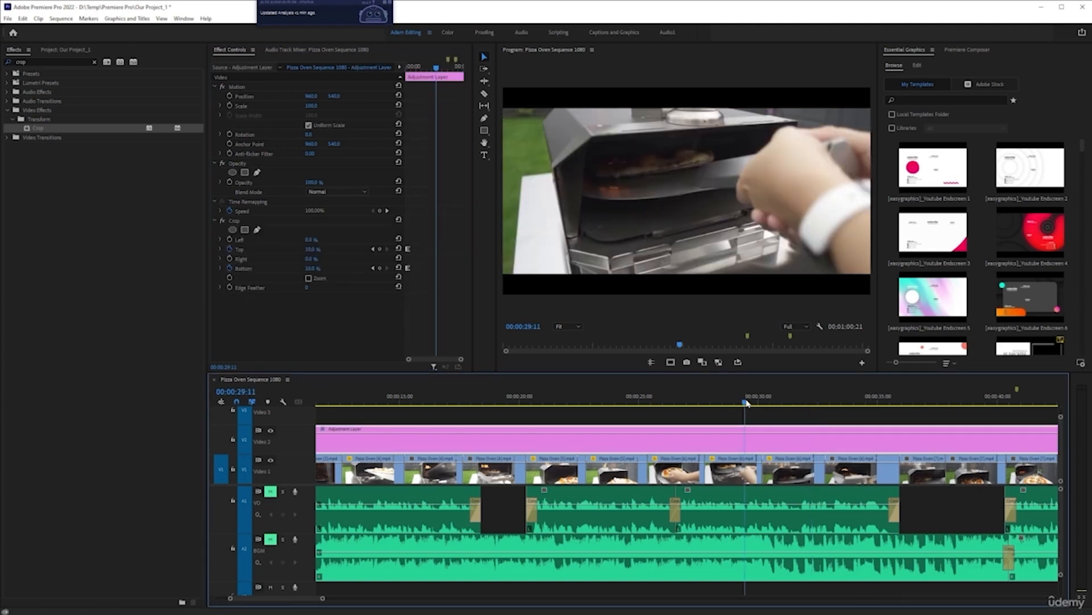
pyautogui.press('space')
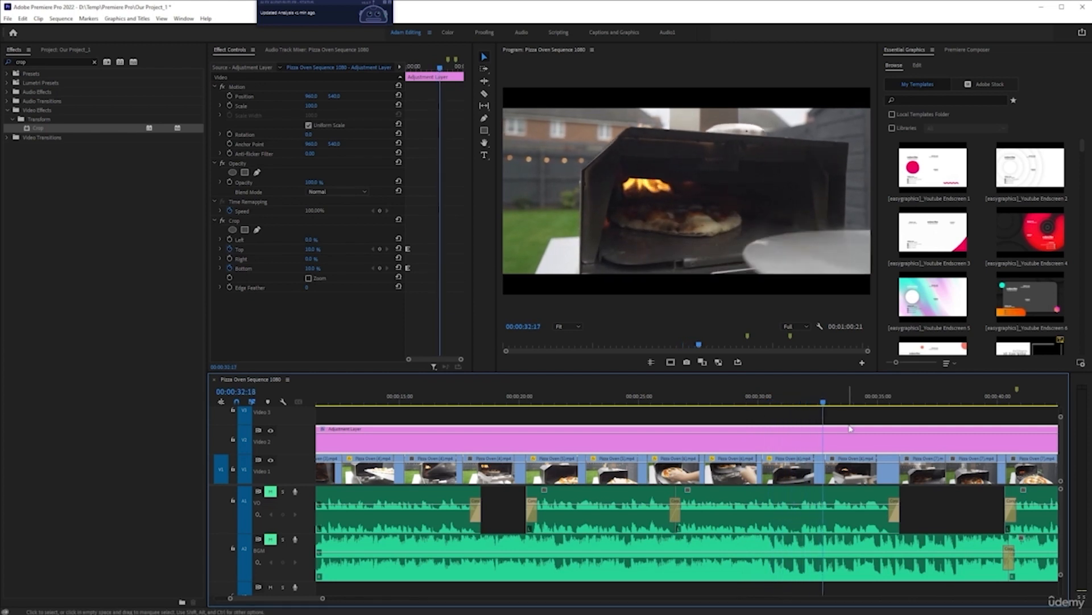
# Step: Raise the clip around 34 seconds within the frame by reducing its Position Y value
pyautogui.click(864, 462)
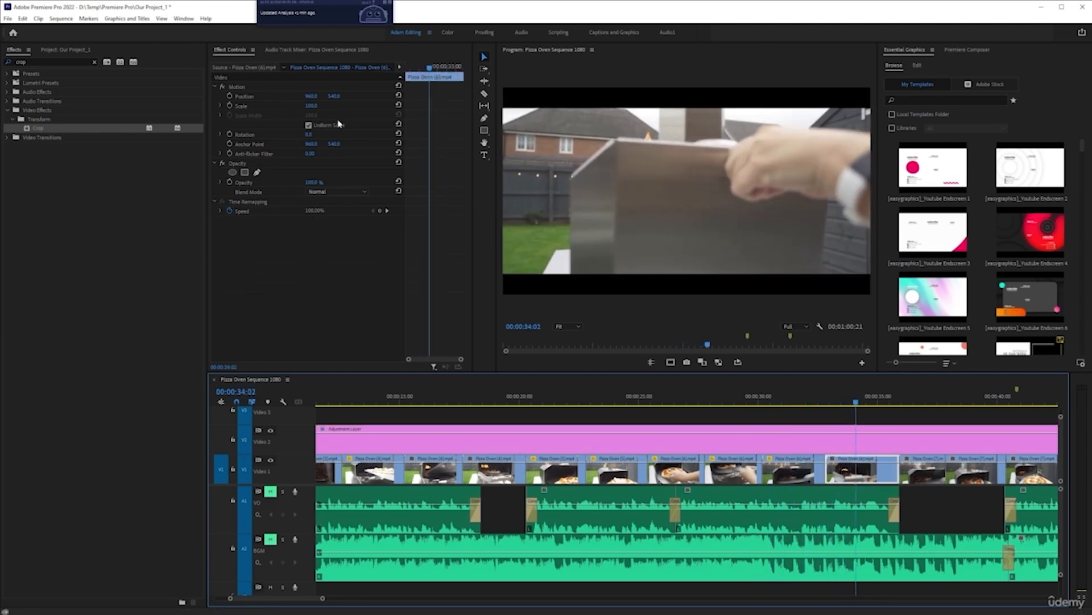
pyautogui.moveTo(330, 97); pyautogui.dragTo(305, 97)
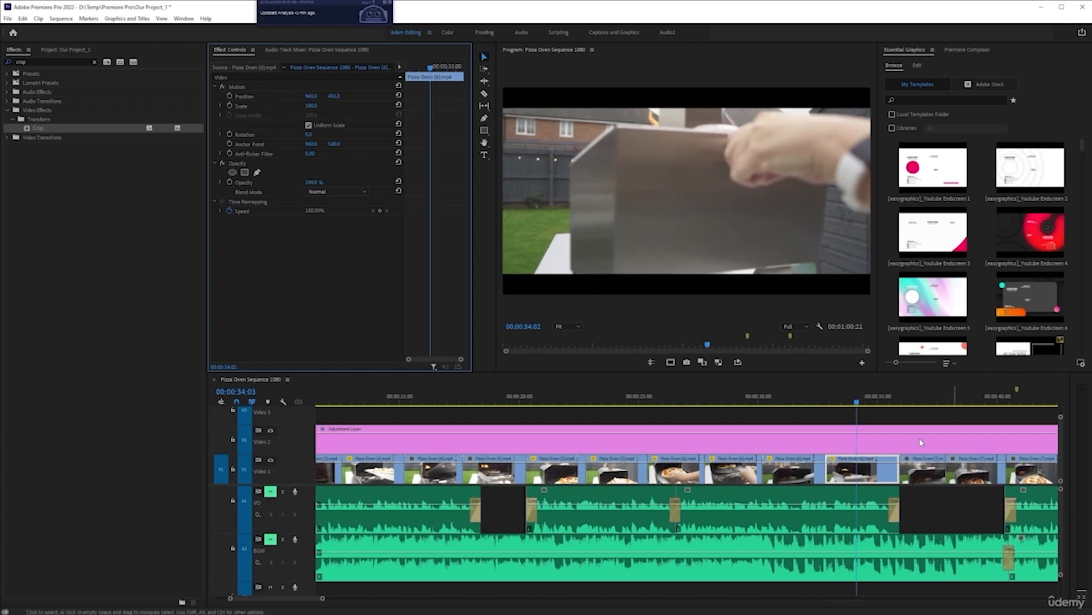
pyautogui.press('-')
pyautogui.scroll(-4, 888, 449)
pyautogui.scroll(3, 813, 446)
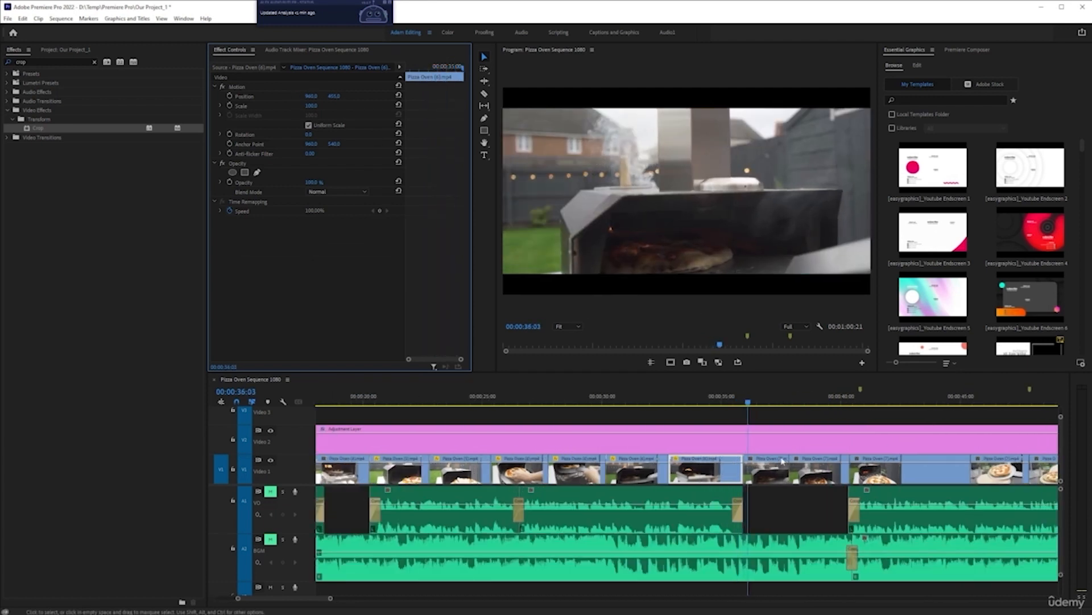
pyautogui.scroll(-1, 757, 463)
# Step: Raise the next two Pizza Oven (7) clips in the frame by reducing their Position Y values
pyautogui.click(754, 469)
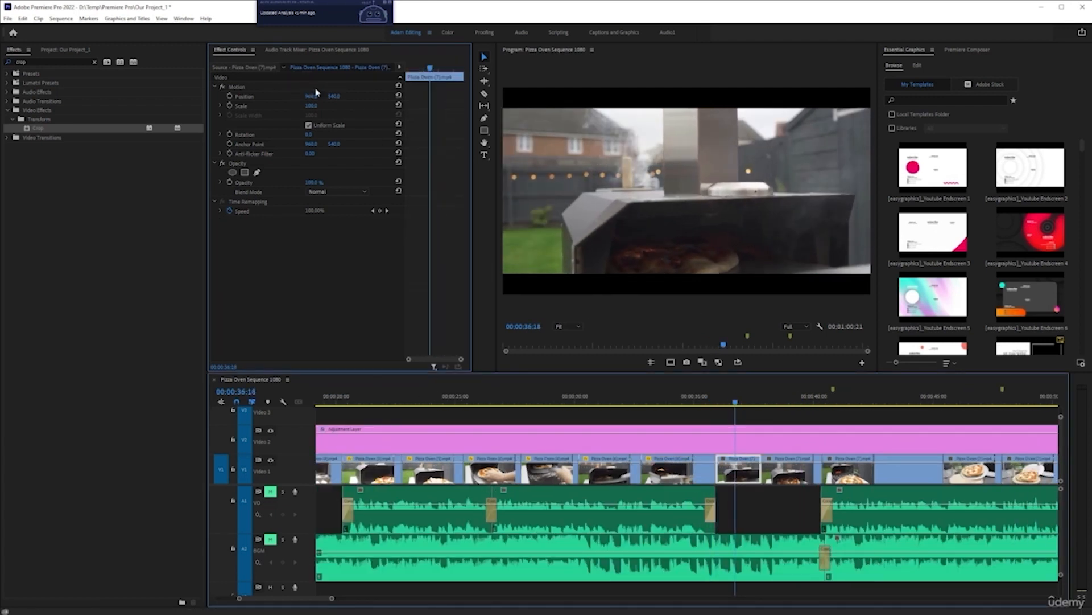
pyautogui.moveTo(334, 97); pyautogui.dragTo(284, 89)
pyautogui.press('space')
pyautogui.click(784, 467)
pyautogui.moveTo(336, 96); pyautogui.dragTo(276, 91)
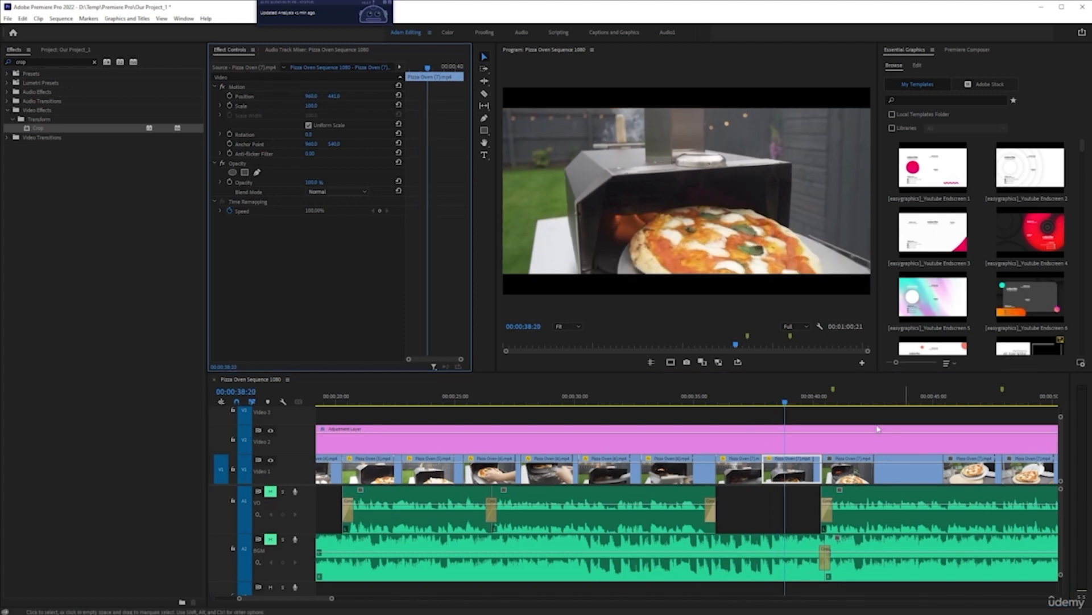
# Step: Move another late clip upward by reducing its Position Y, and preview the end of the sequence
pyautogui.scroll(-3, 661, 442)
pyautogui.click(693, 470)
pyautogui.moveTo(344, 96); pyautogui.dragTo(291, 91)
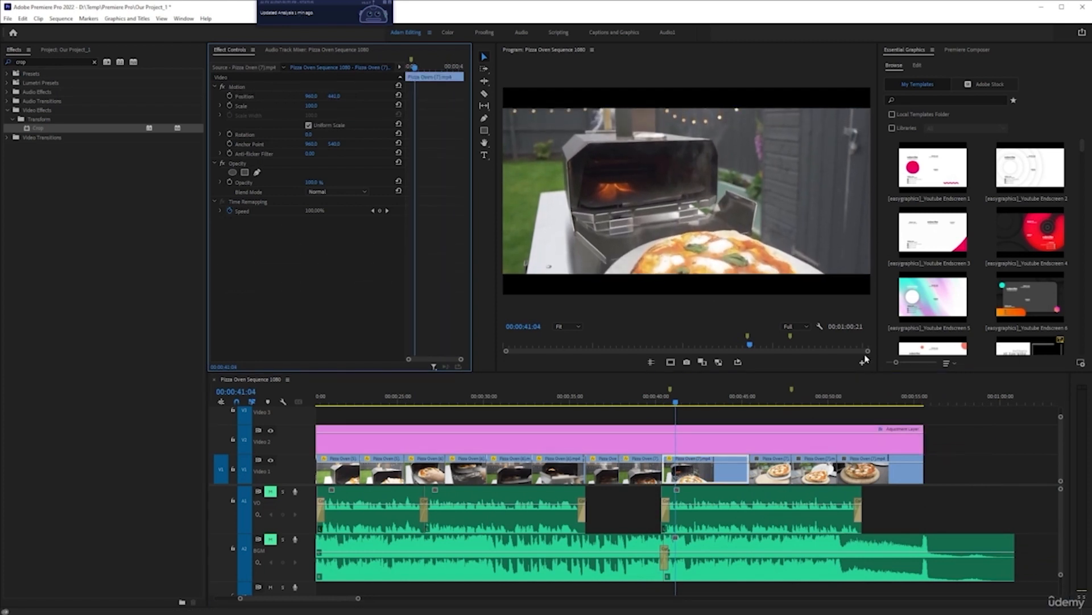
pyautogui.click(765, 403)
pyautogui.press('space')
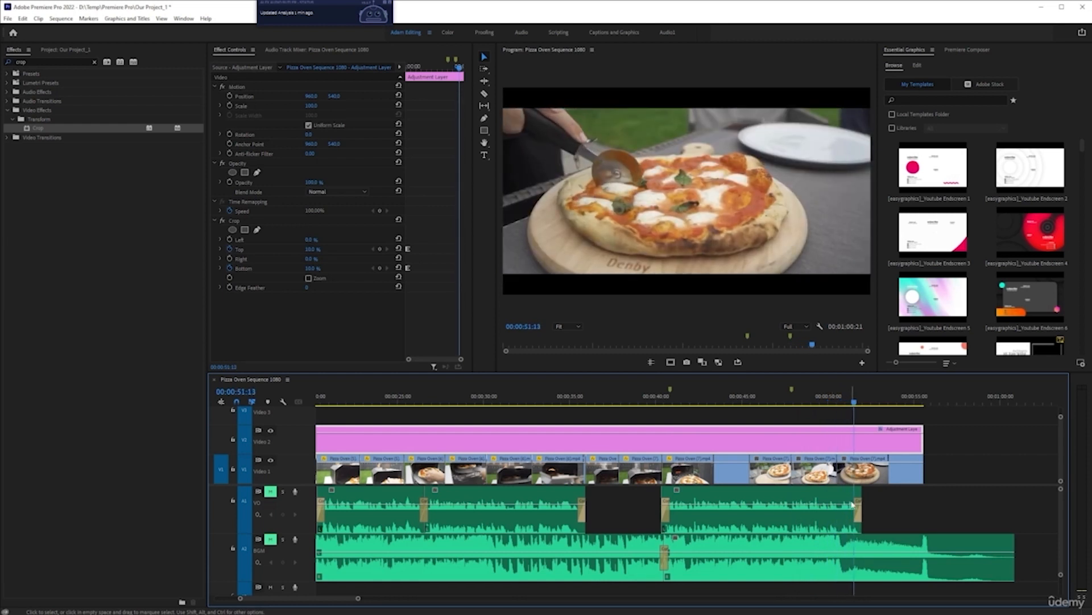
pyautogui.press('space')
# Step: Raise the final pizza-cutting clip slightly by reducing its Position Y value
pyautogui.click(885, 470)
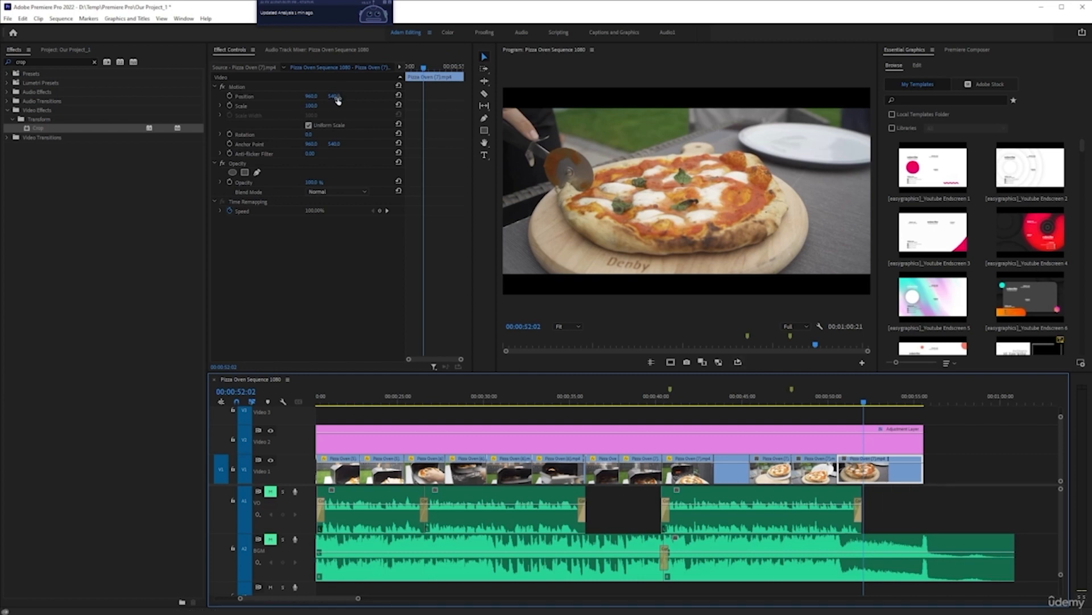
pyautogui.moveTo(338, 98); pyautogui.dragTo(309, 102)
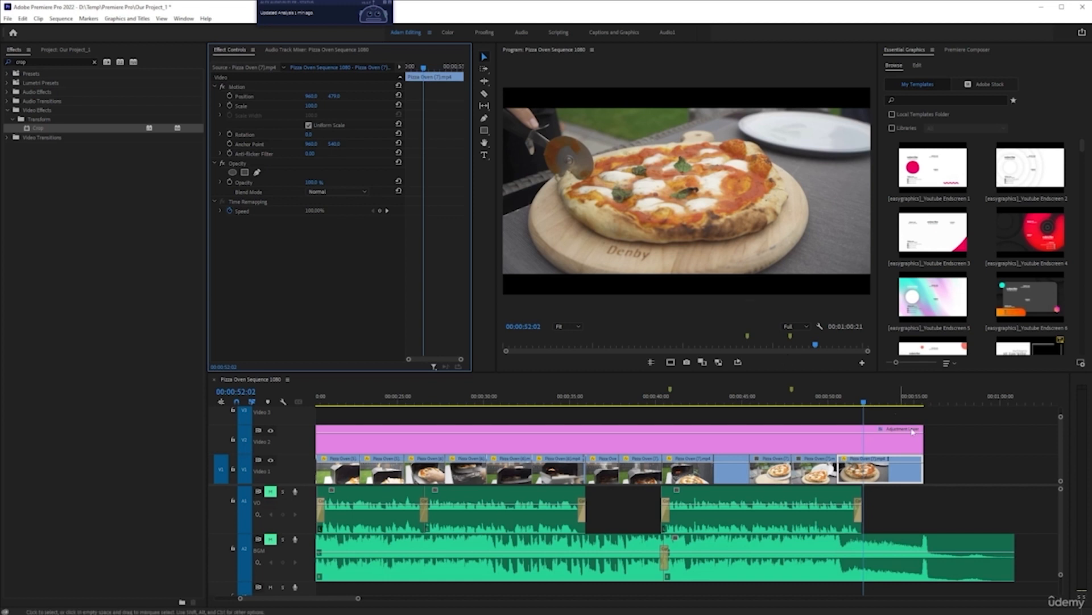
pyautogui.click(865, 469)
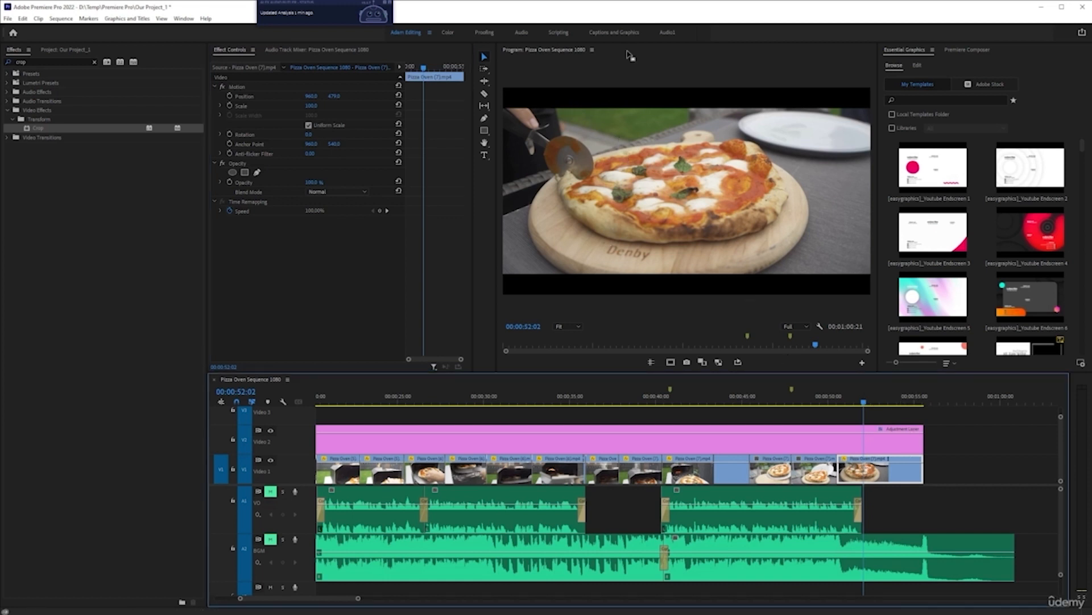
# Step: Set the final pizza-cutting clip's Scale to 120 so it fills the frame
pyautogui.moveTo(334, 99)
pyautogui.mouseDown()
pyautogui.moveTo(272, 87)
pyautogui.moveTo(405, 99)
pyautogui.moveTo(276, 94)
pyautogui.moveTo(353, 104)
pyautogui.mouseUp()
pyautogui.hotkey('ctrl', 'z')
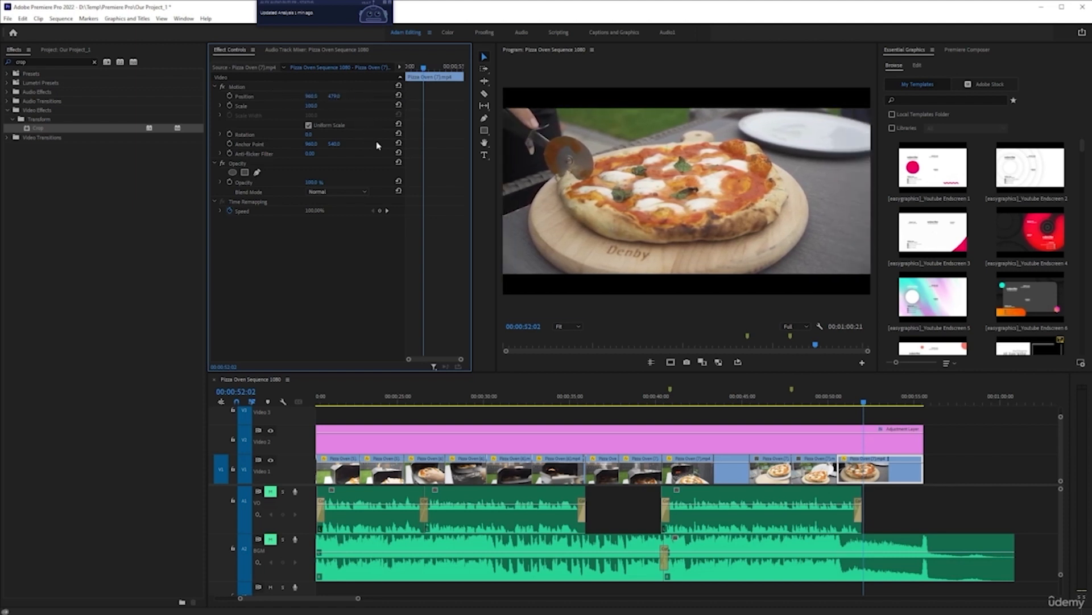
pyautogui.click(317, 107)
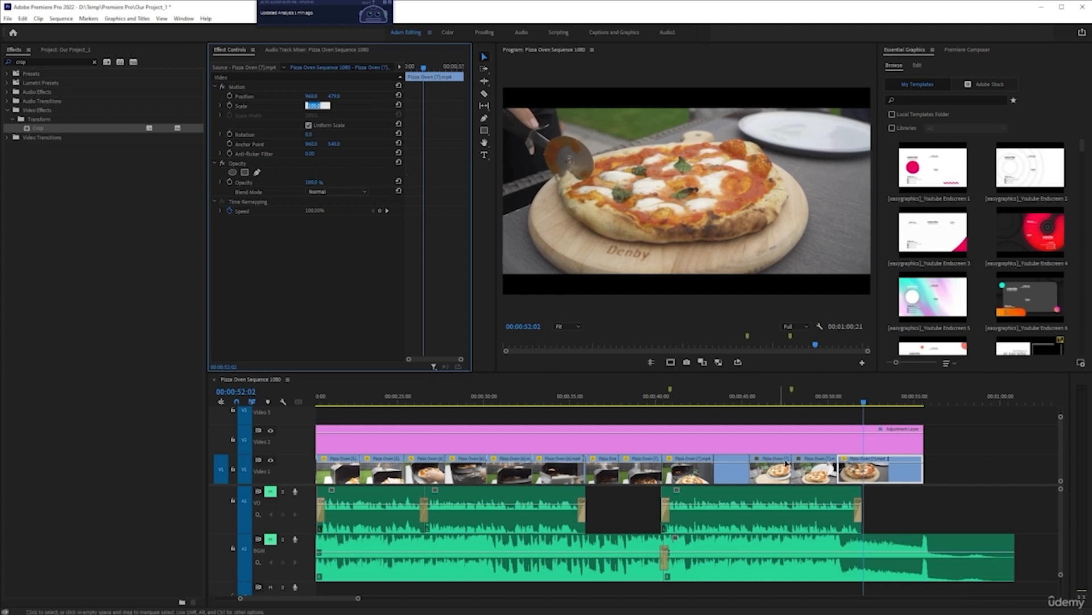
pyautogui.click(671, 361)
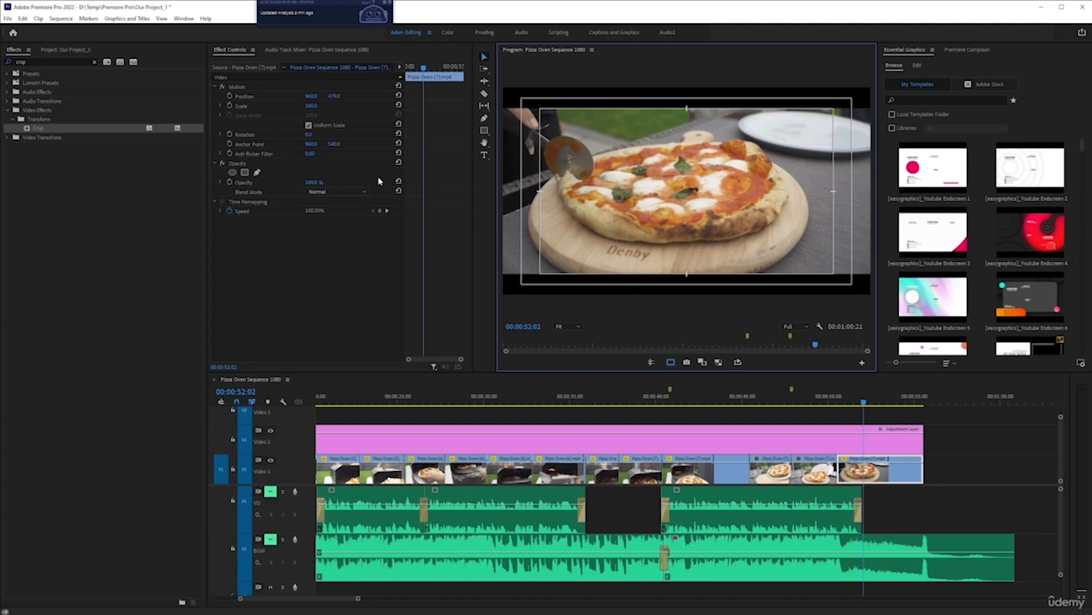
pyautogui.click(313, 106)
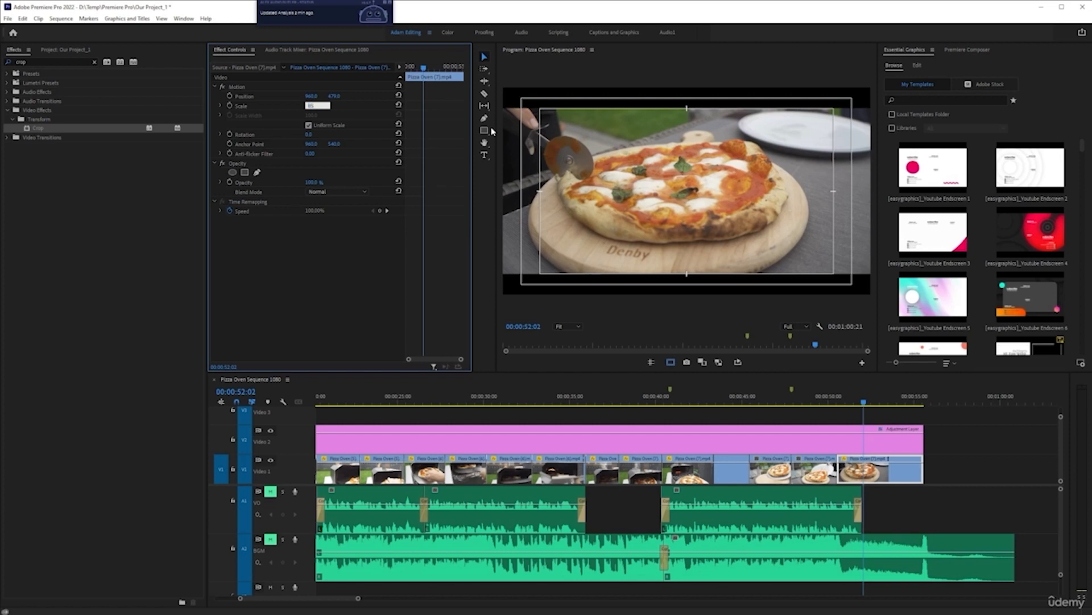
pyautogui.press('Return')
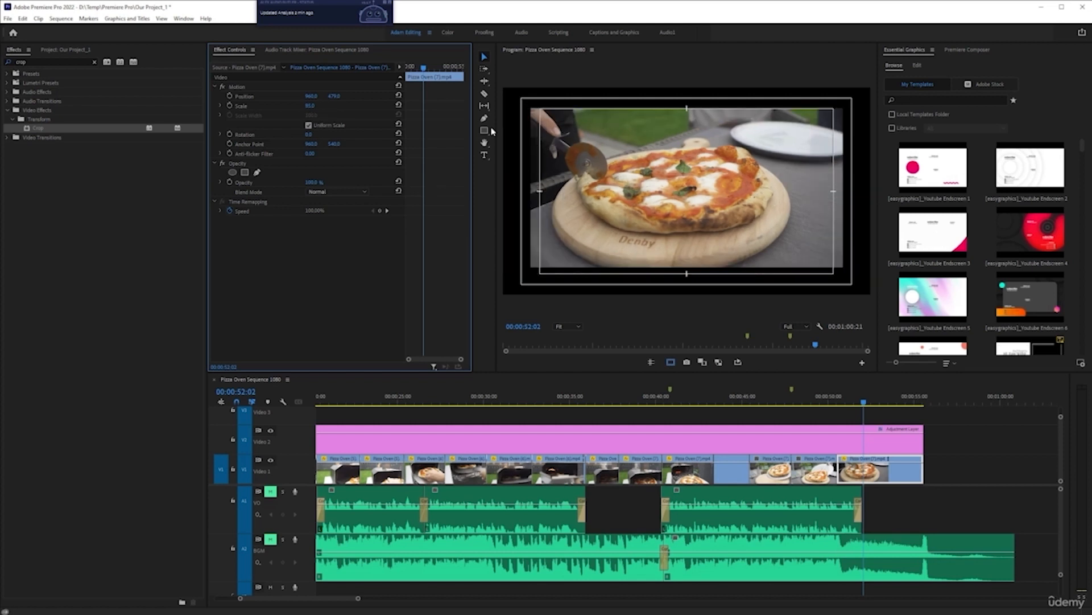
pyautogui.moveTo(310, 106); pyautogui.dragTo(307, 106)
pyautogui.click(309, 106)
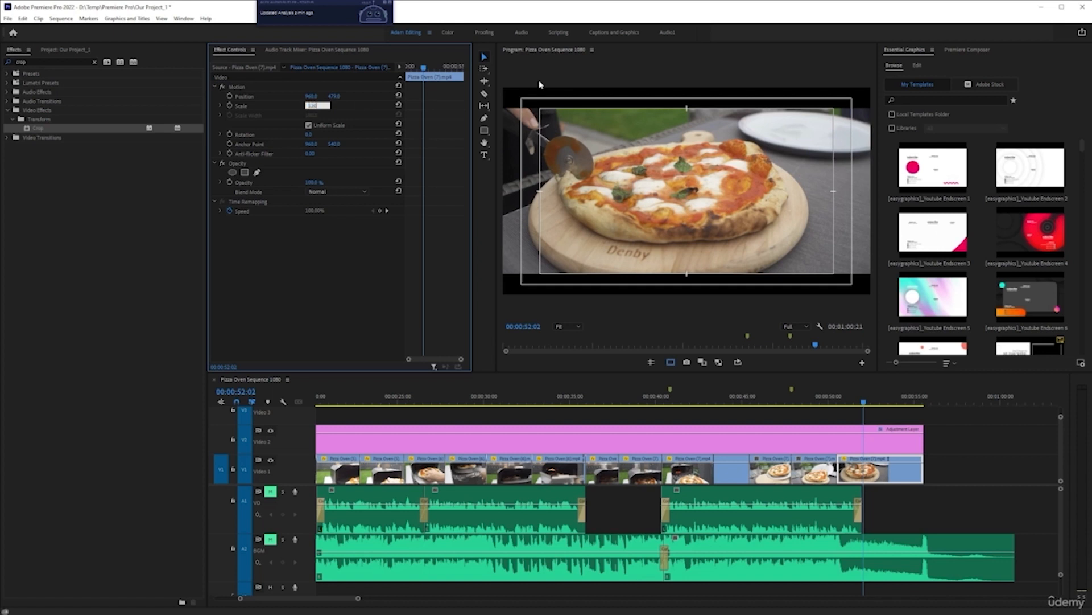
pyautogui.press('Return')
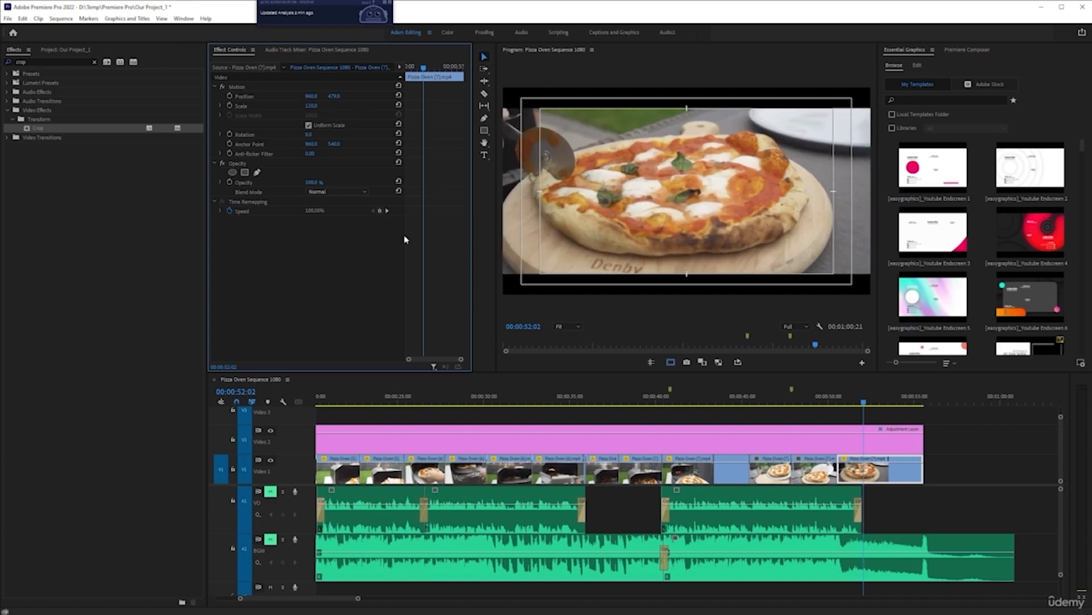
# Step: Reposition the scaled clip by lowering its Position Y slightly and setting Position X to about 1000
pyautogui.moveTo(334, 100); pyautogui.dragTo(327, 99)
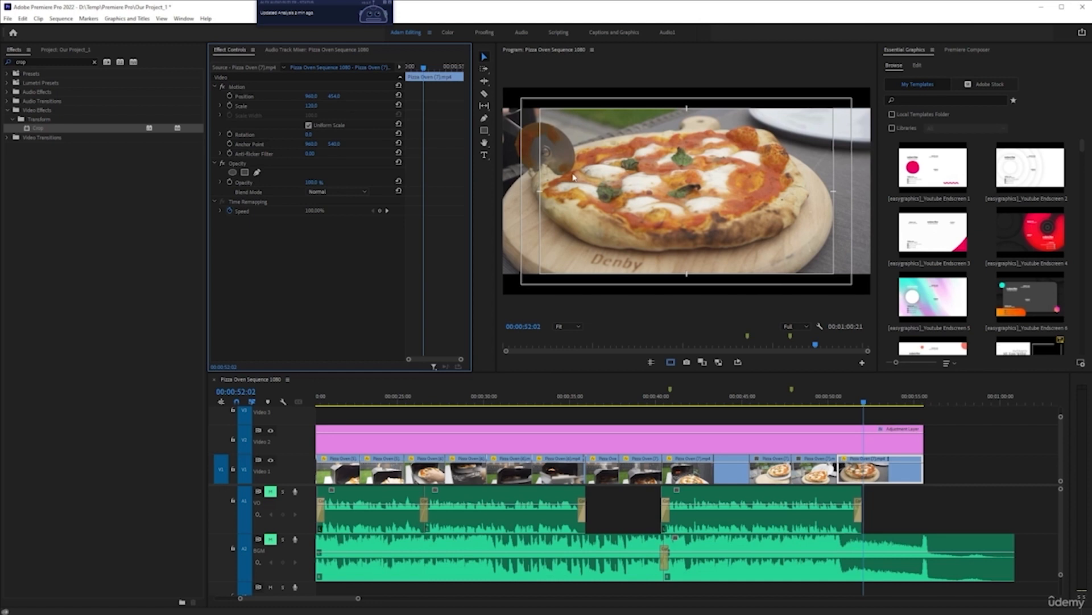
pyautogui.moveTo(317, 99); pyautogui.dragTo(337, 103)
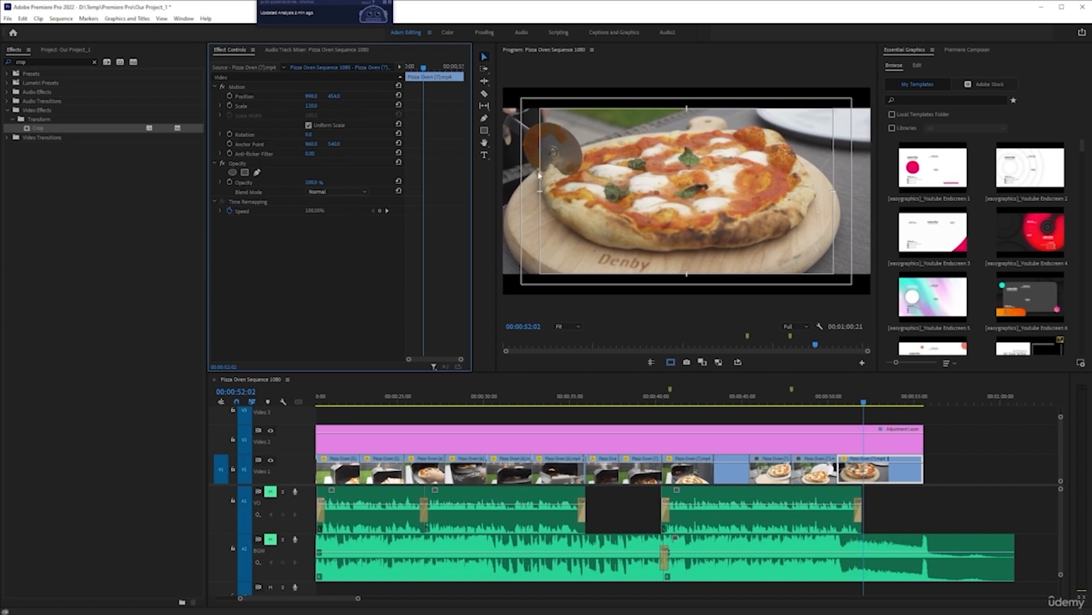
pyautogui.moveTo(333, 100); pyautogui.dragTo(381, 102)
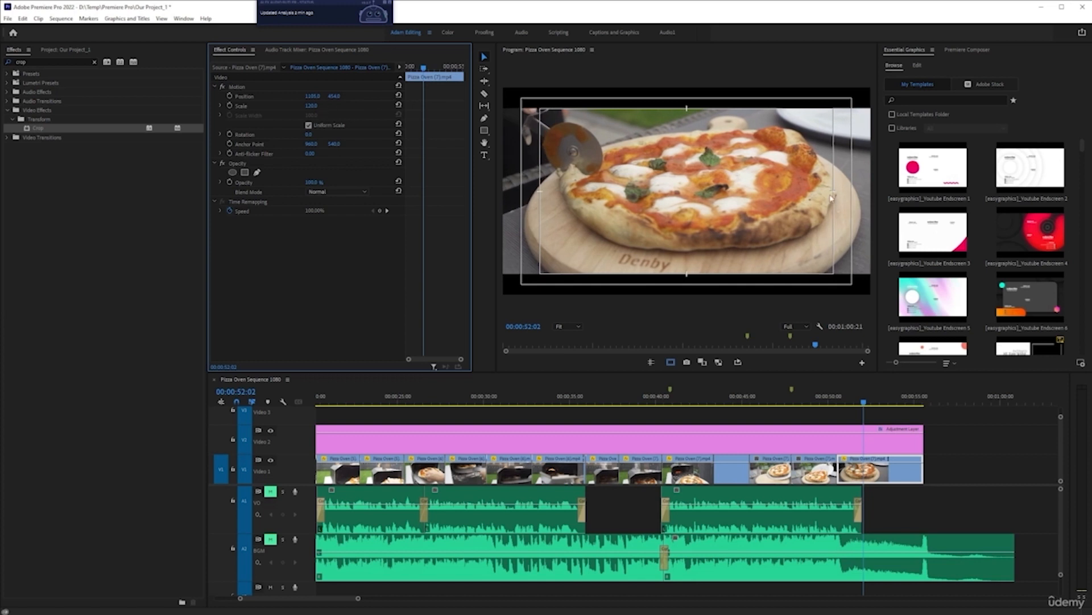
pyautogui.moveTo(312, 101); pyautogui.dragTo(269, 109)
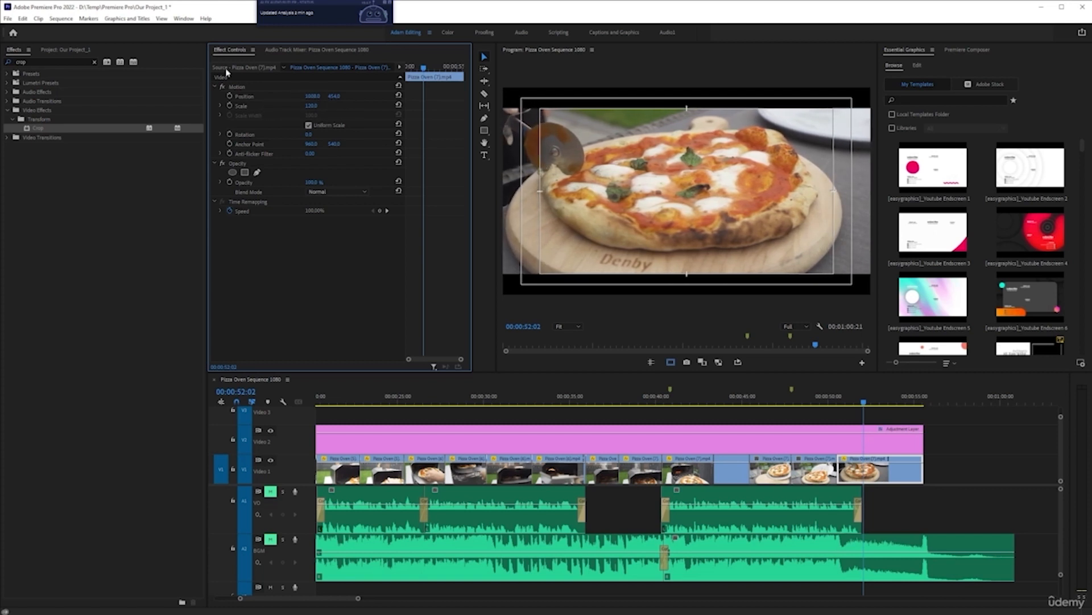
# Step: Keyframe the clip's Position so it pans horizontally to X about 1083 by the end of the clip
pyautogui.click(229, 97)
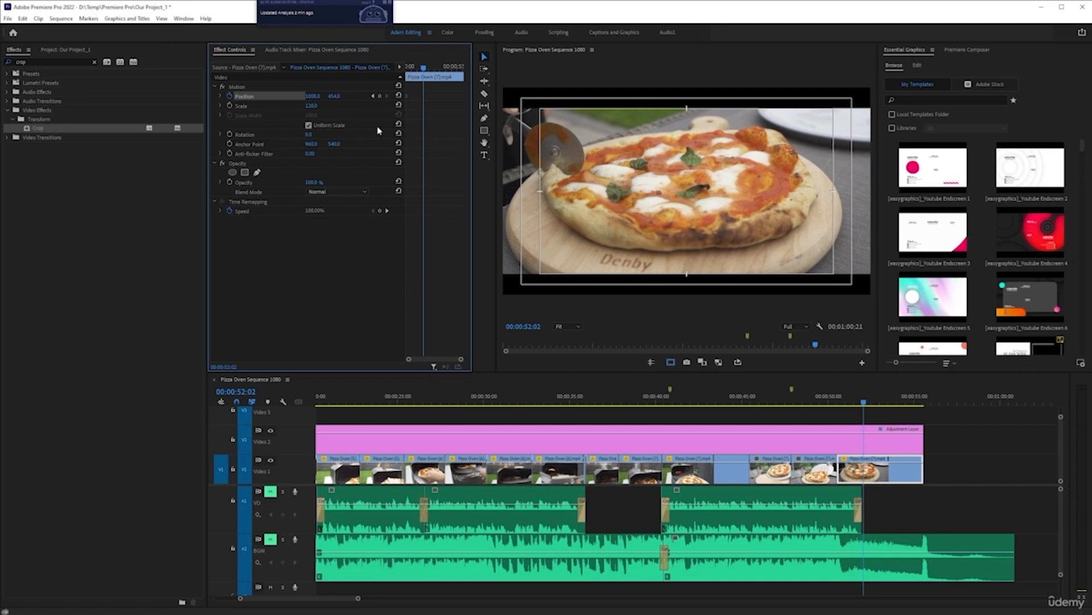
pyautogui.moveTo(424, 68); pyautogui.dragTo(458, 68)
pyautogui.moveTo(312, 96); pyautogui.dragTo(359, 97)
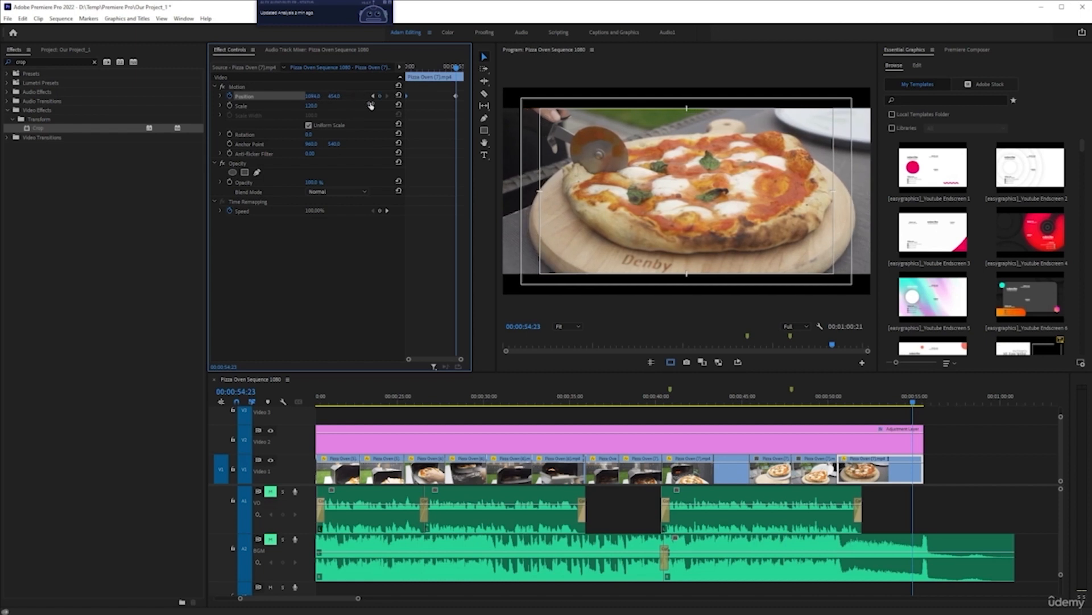
pyautogui.moveTo(457, 97); pyautogui.dragTo(462, 97)
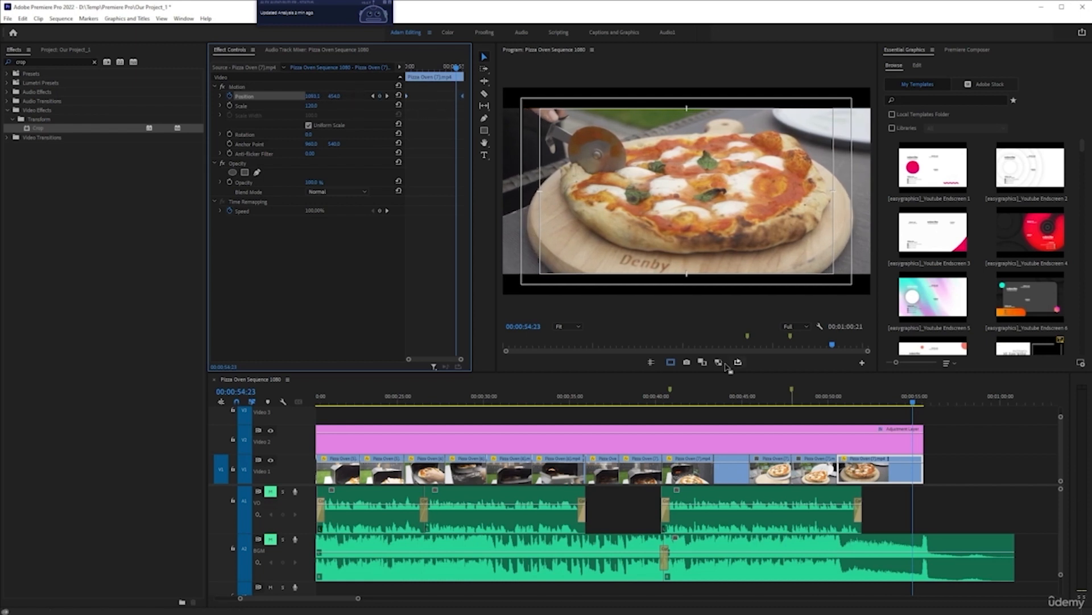
# Step: Hide the safe margins and preview the end of the sequence, zooming the timeline out
pyautogui.click(671, 362)
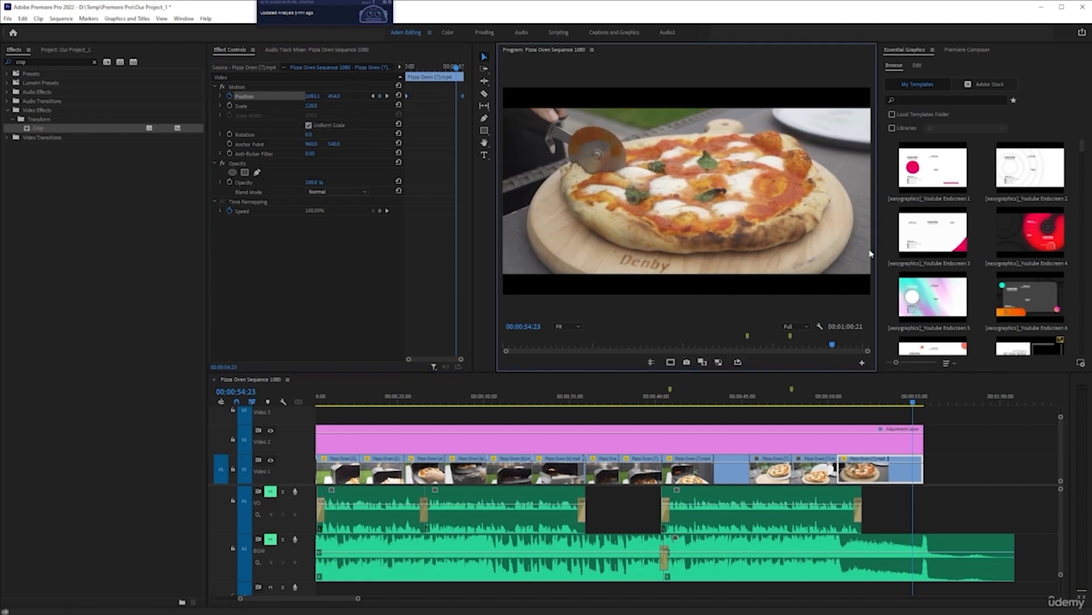
pyautogui.click(815, 400)
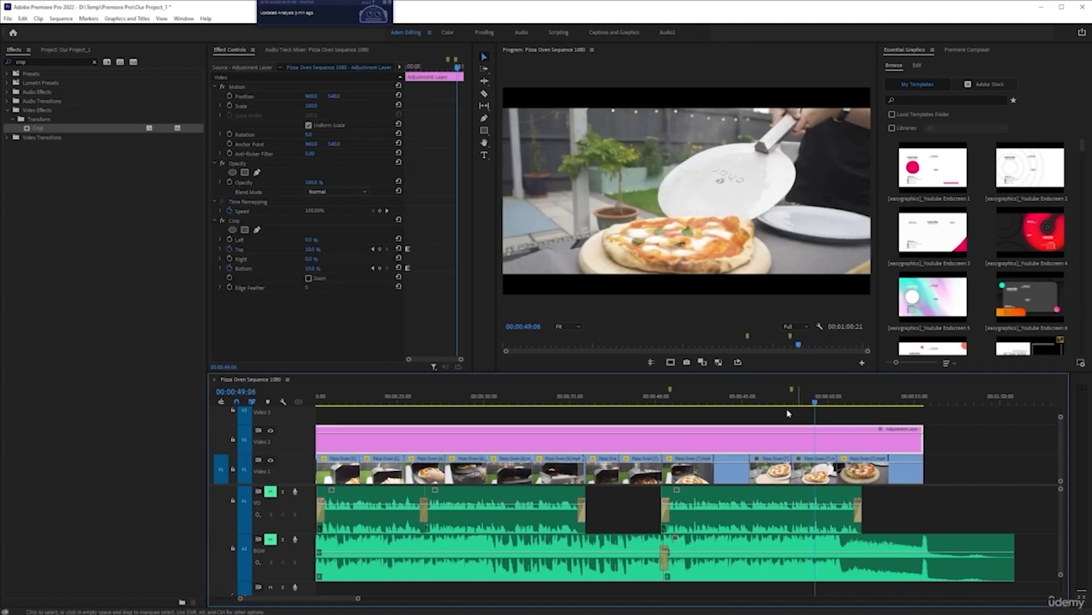
pyautogui.press('space')
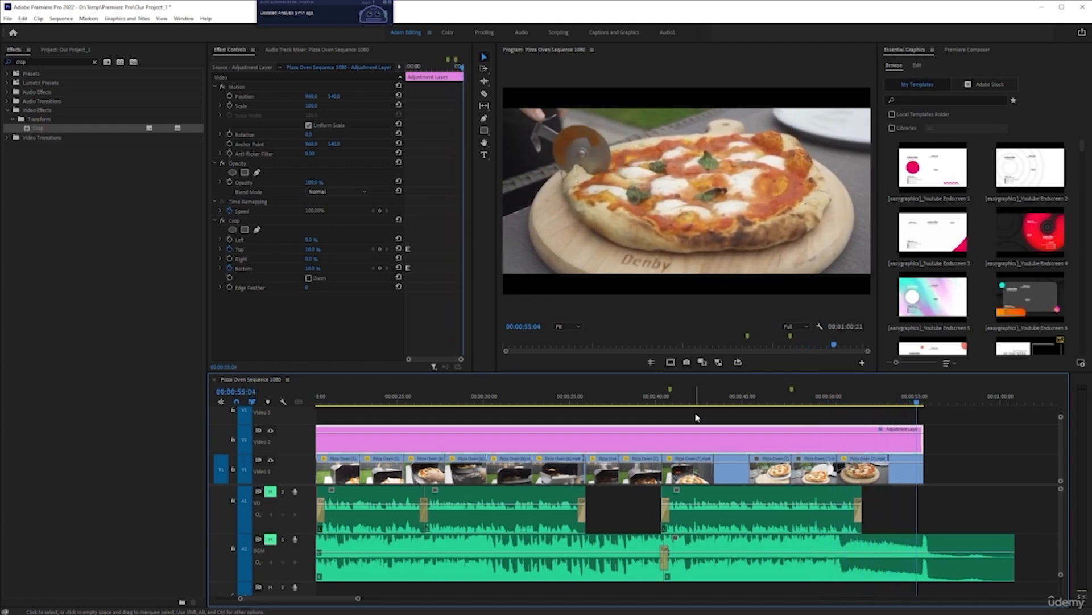
pyautogui.press('space')
pyautogui.press('-')
pyautogui.press('-')
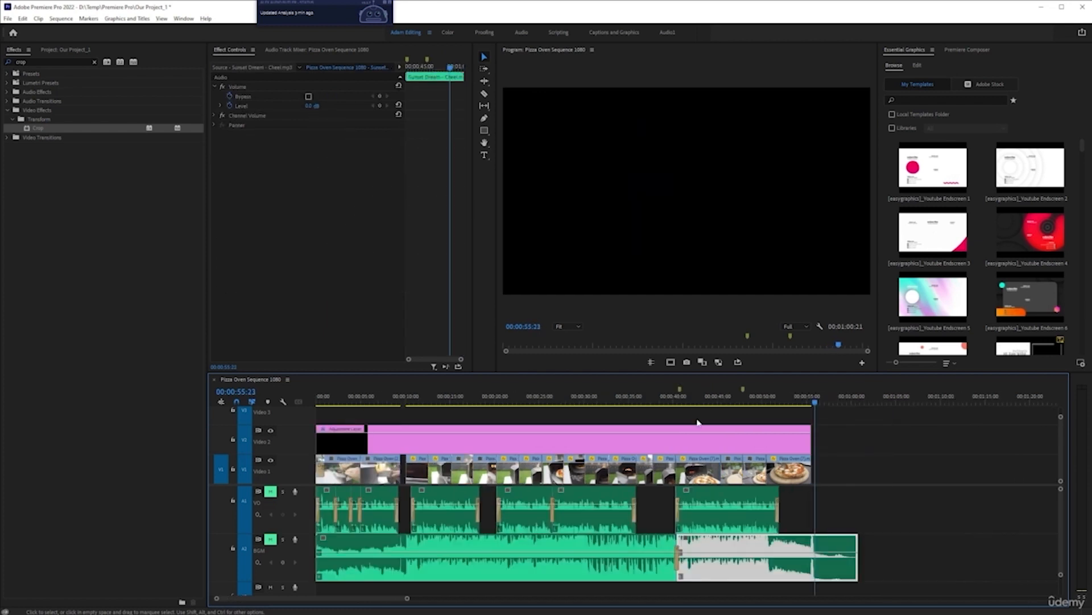
pyautogui.click(692, 402)
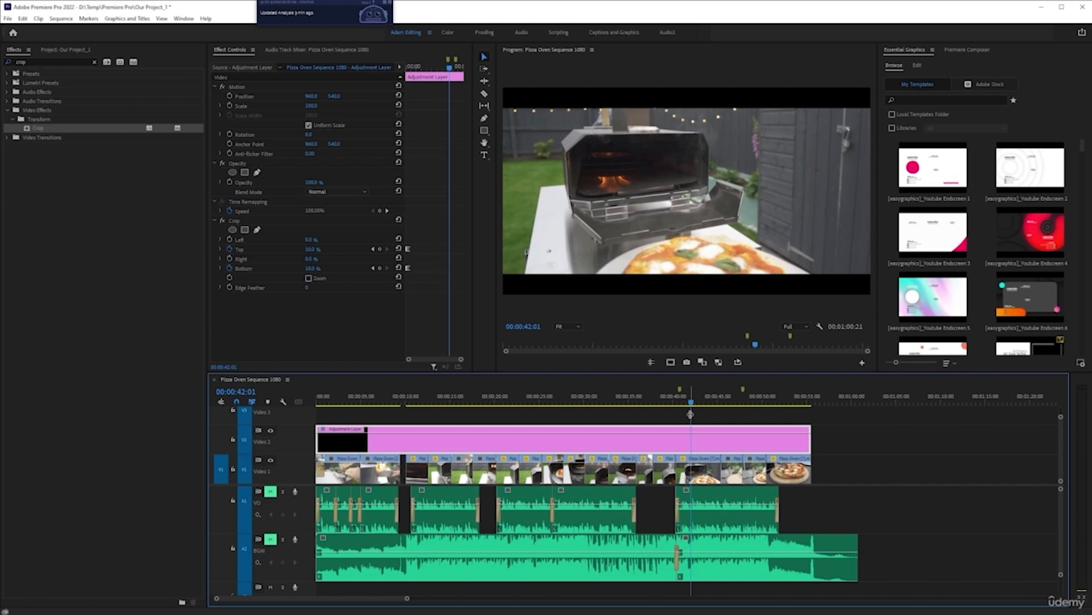
# Step: Unmute both audio tracks and play the whole sequence from the beginning
pyautogui.click(271, 492)
pyautogui.click(271, 539)
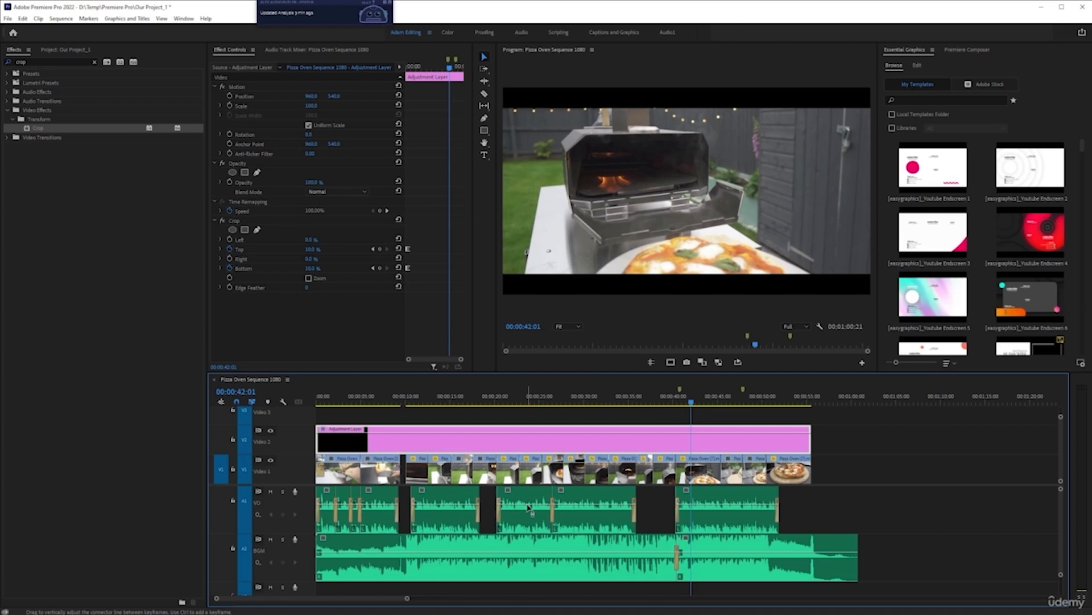
pyautogui.press('Home')
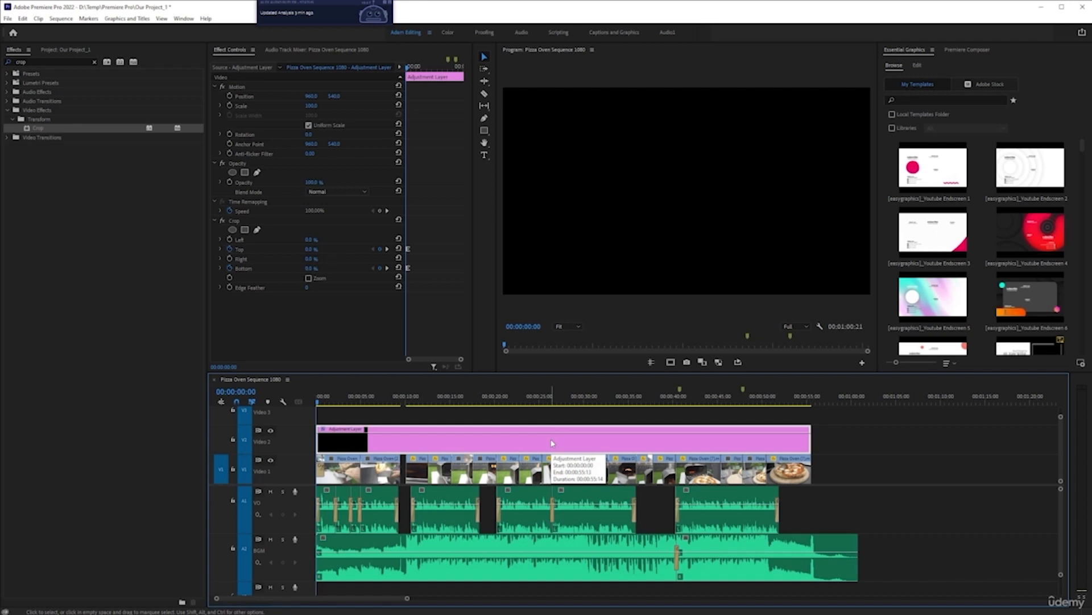
pyautogui.press('space')
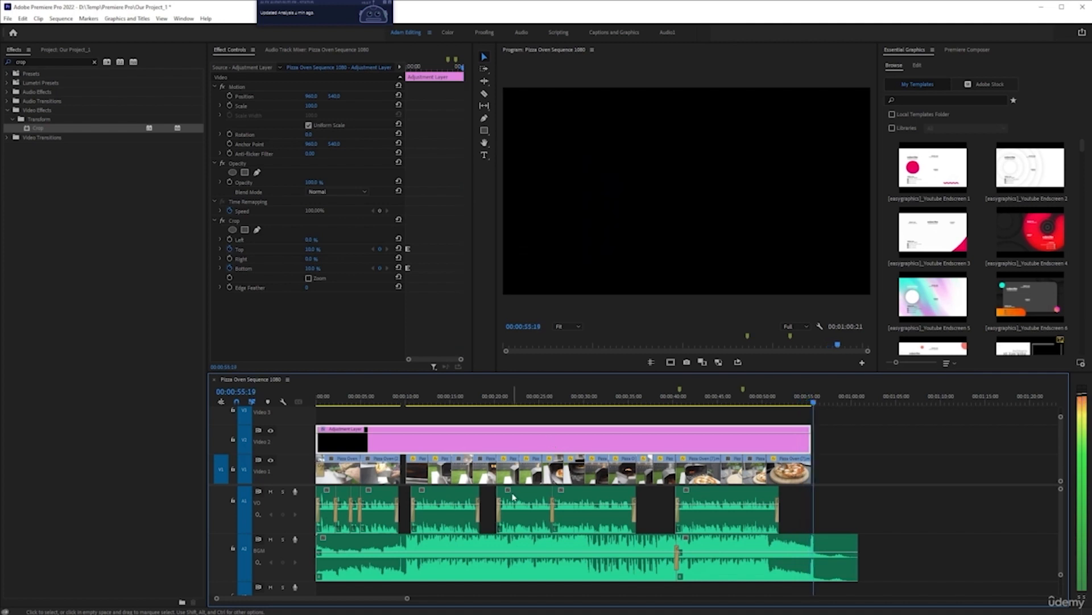
pyautogui.press('space')
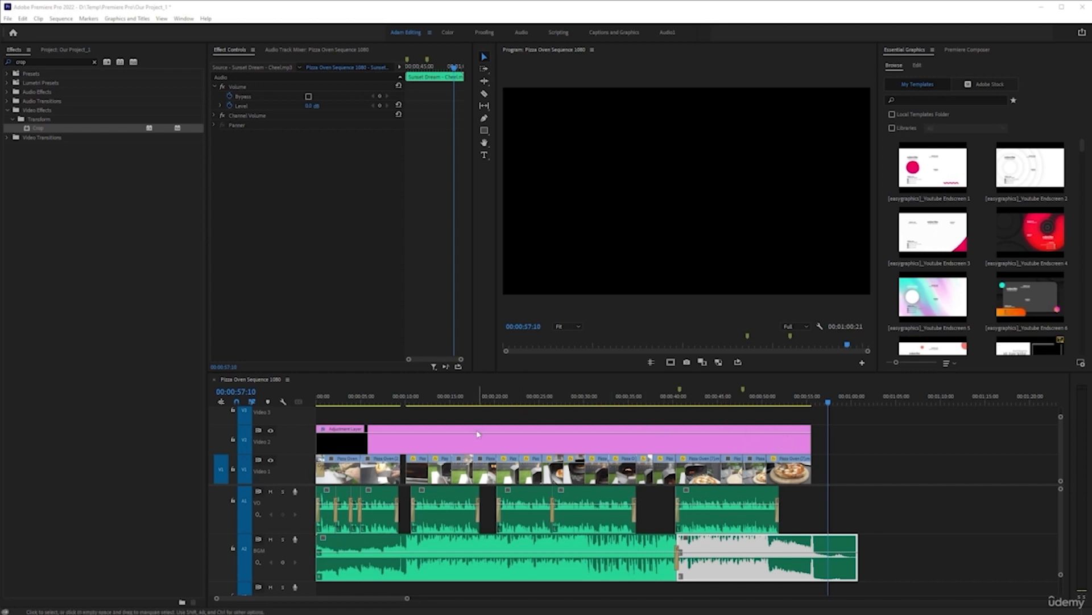
# Step: Deselect the clips and save the project
pyautogui.click(441, 447)
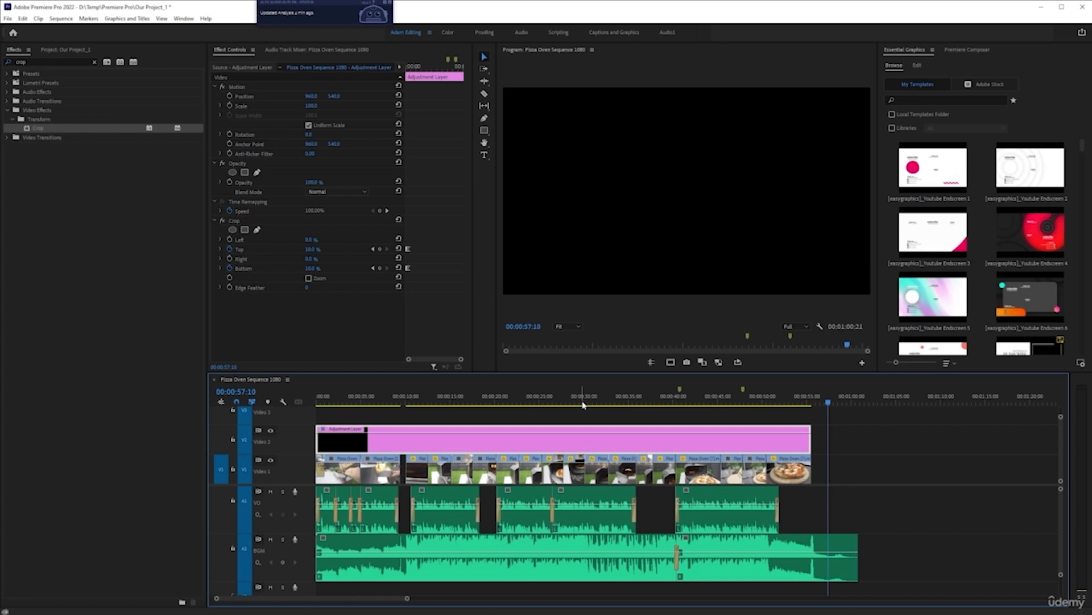
pyautogui.hotkey('ctrl', 's')
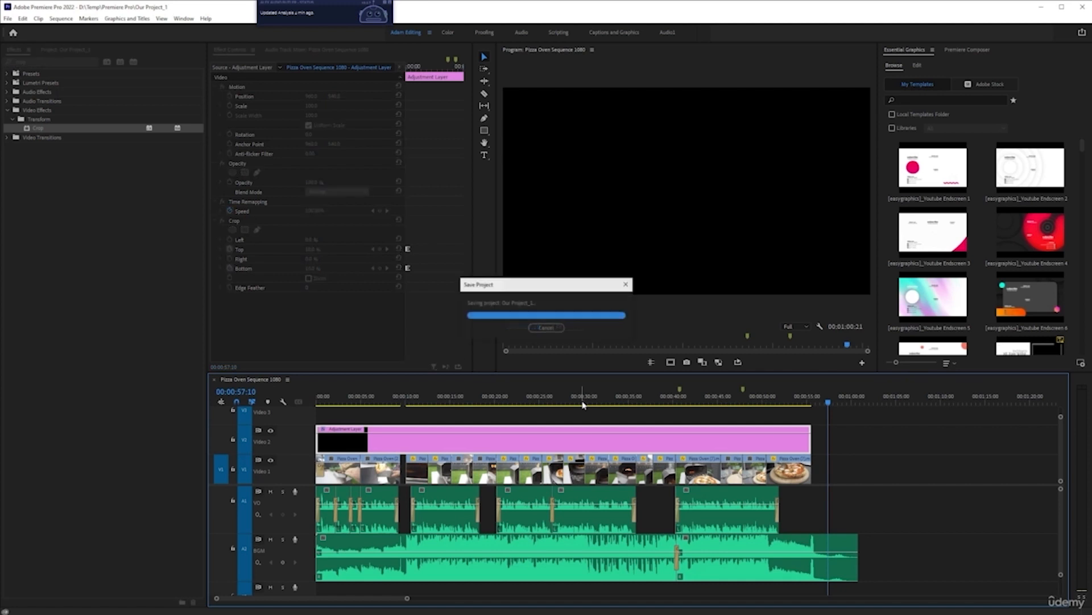